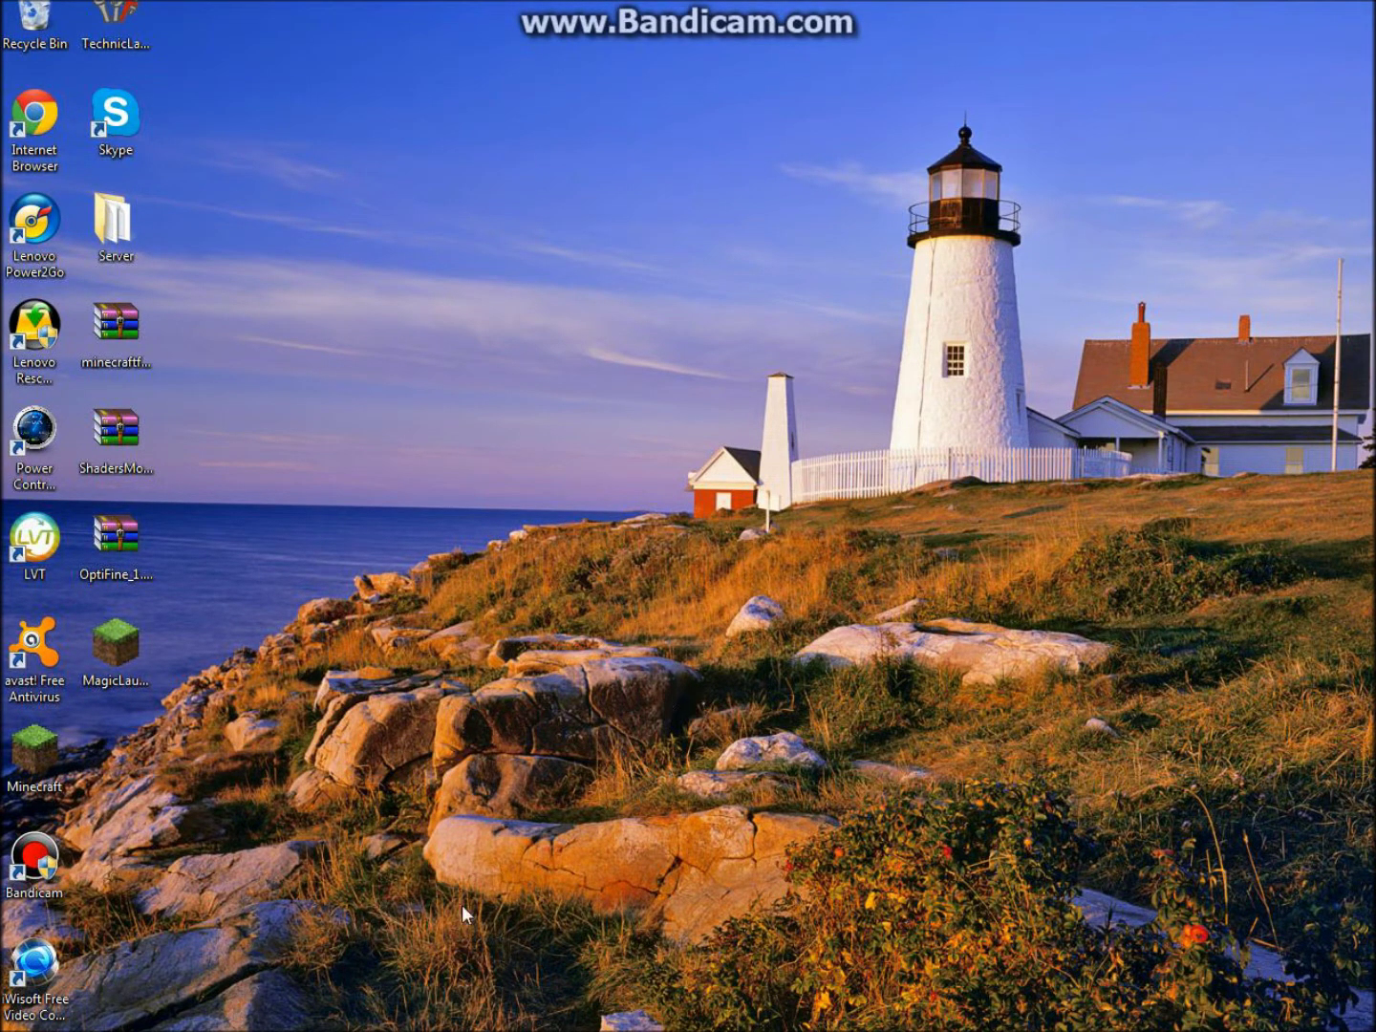
# Switch to the web browser and review the WinRAR (32-bit) download page and the Magic Launcher 1.0.0 thread's download links.
pyautogui.click(314, 970)
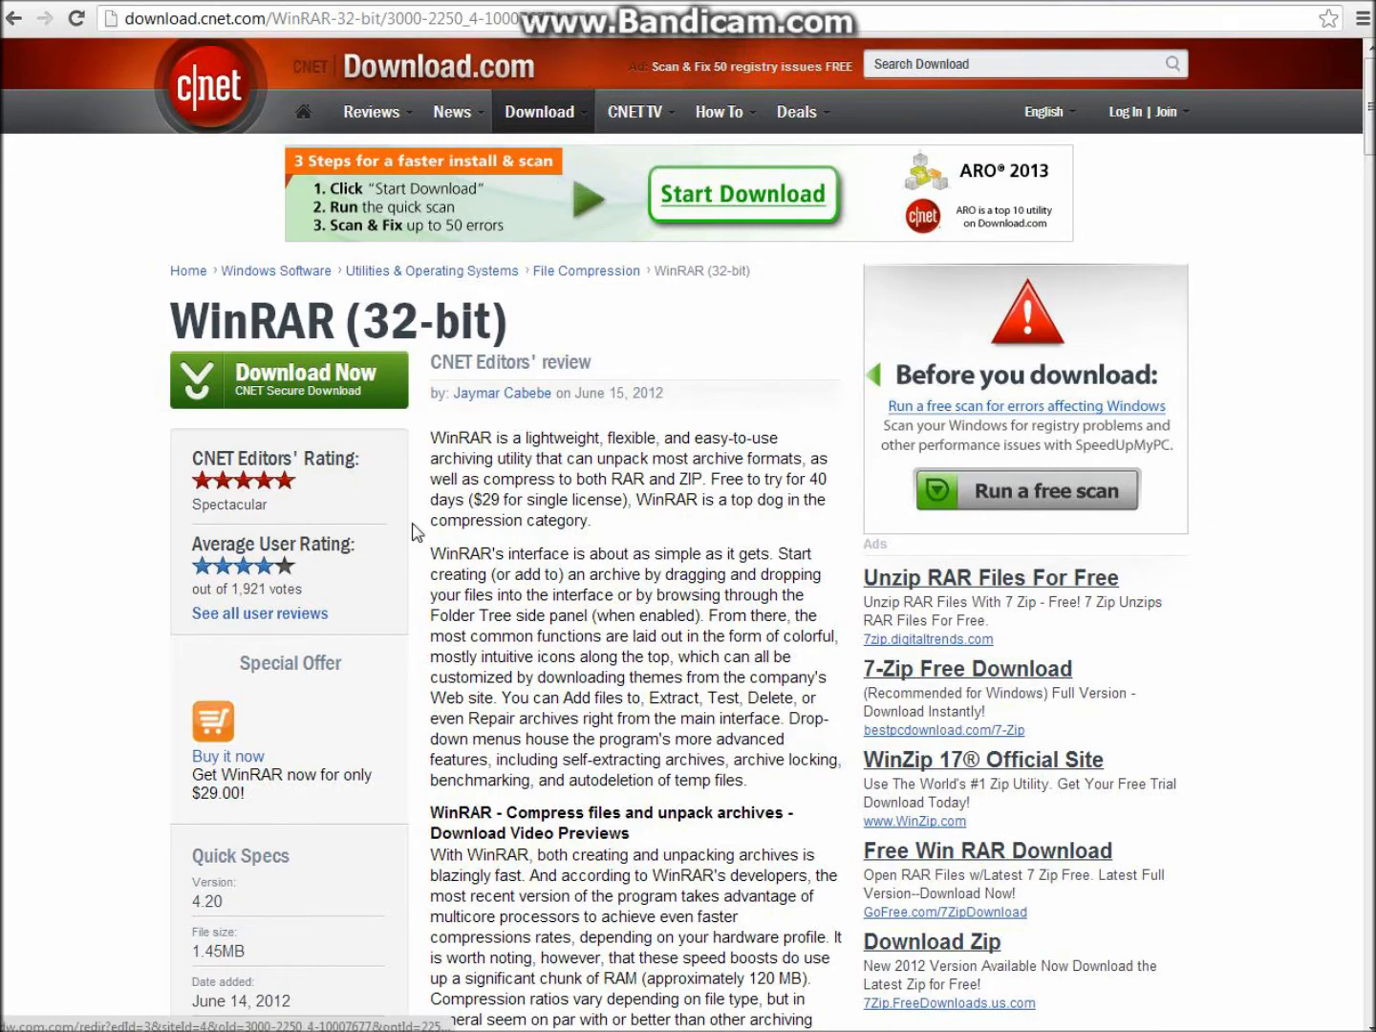
pyautogui.hotkey('alt', 'Left')
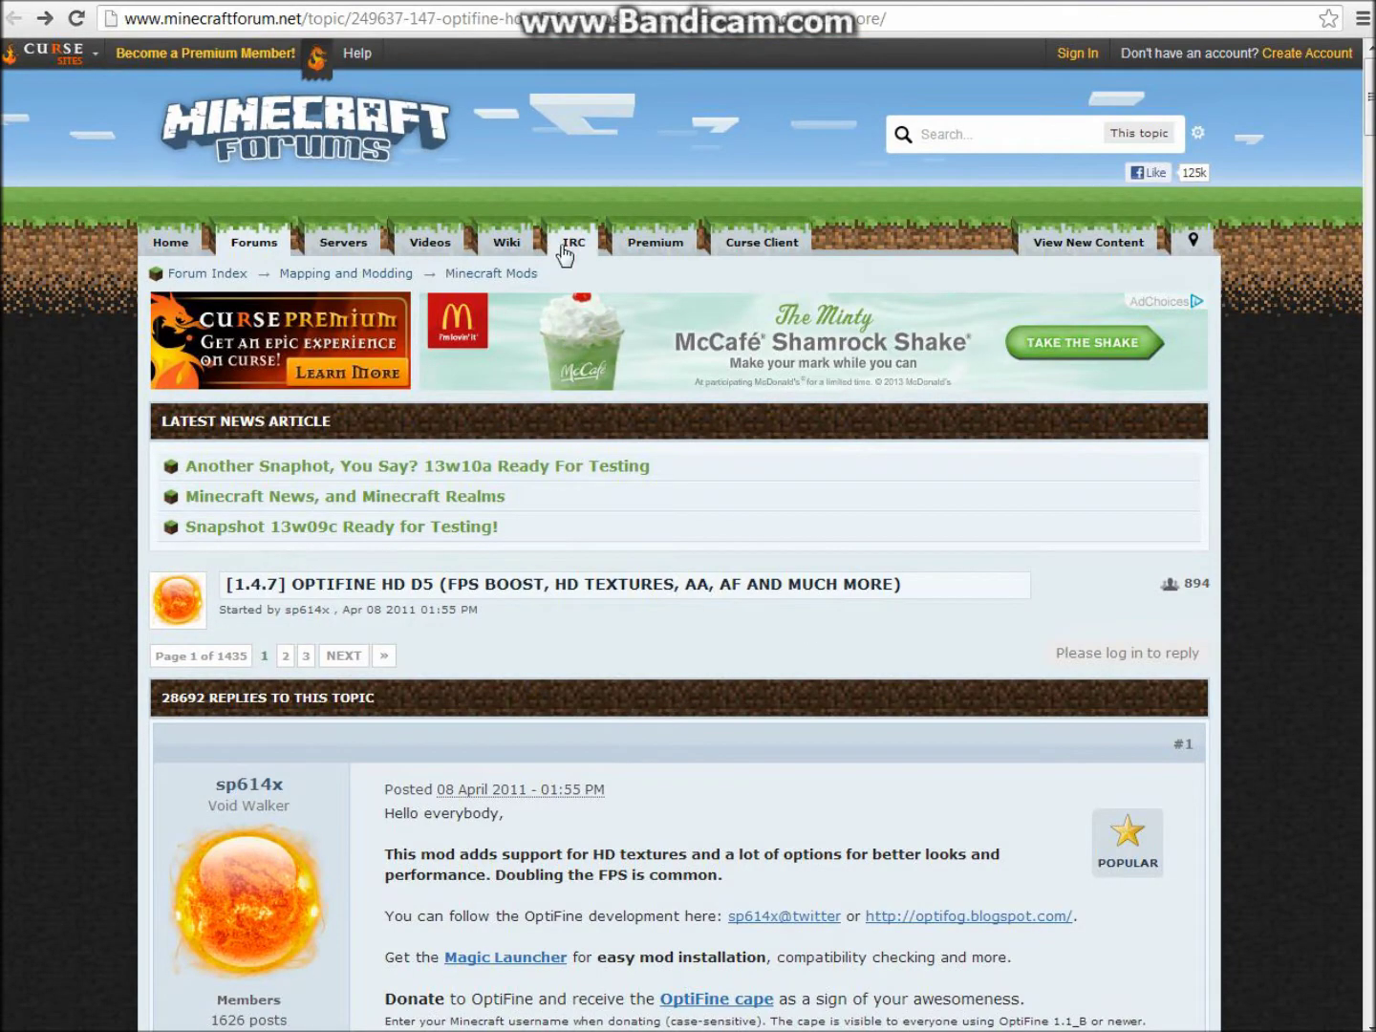
pyautogui.hotkey('alt', 'Left')
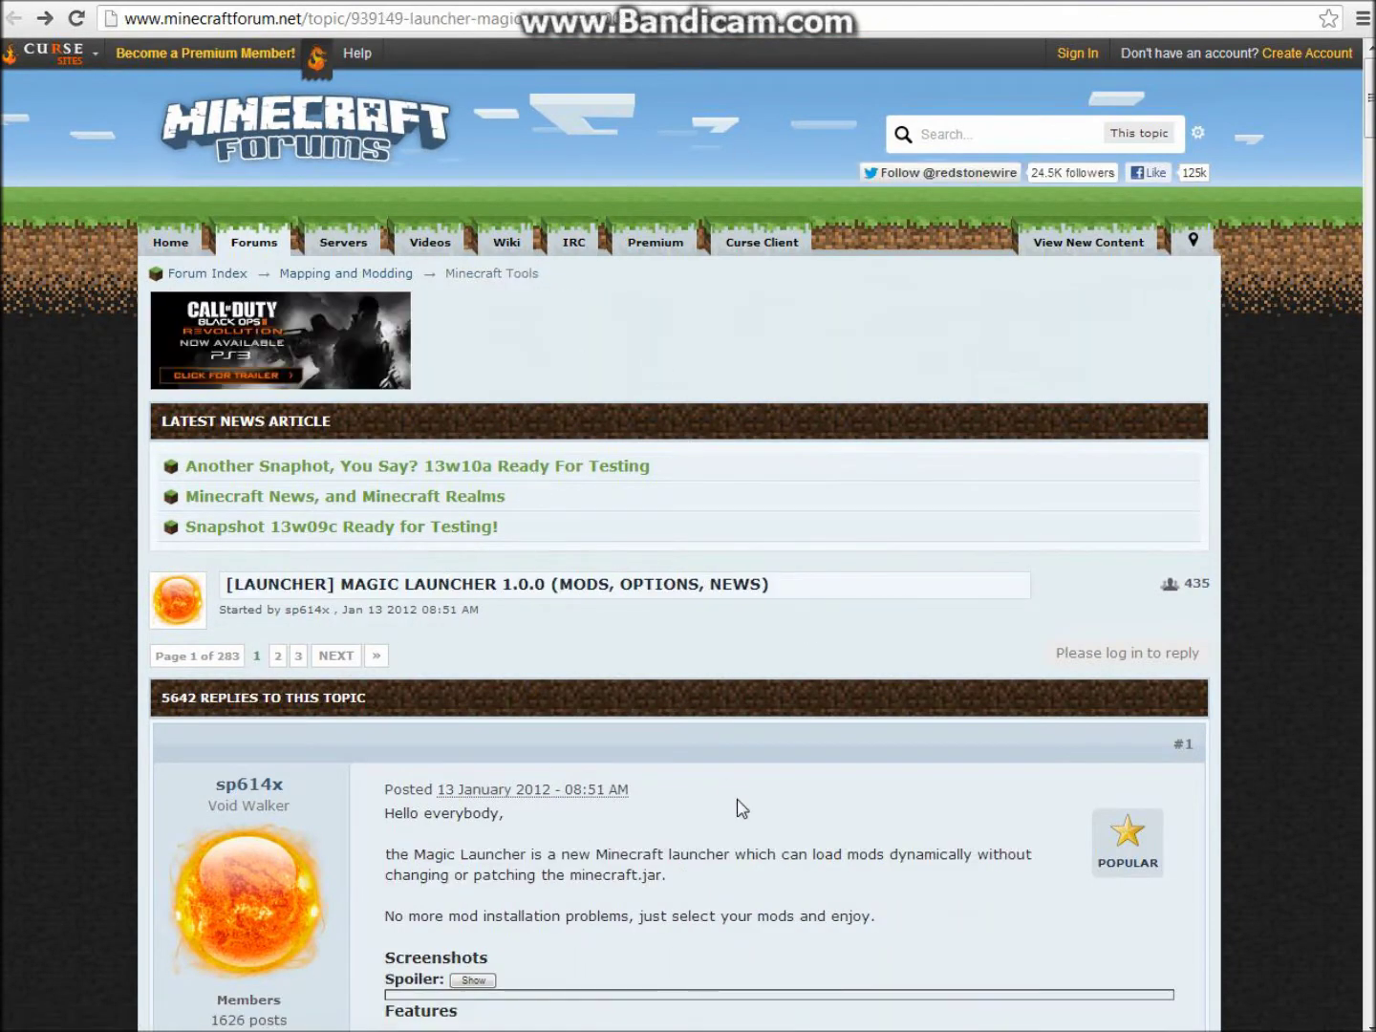
pyautogui.scroll(-10, 704, 849)
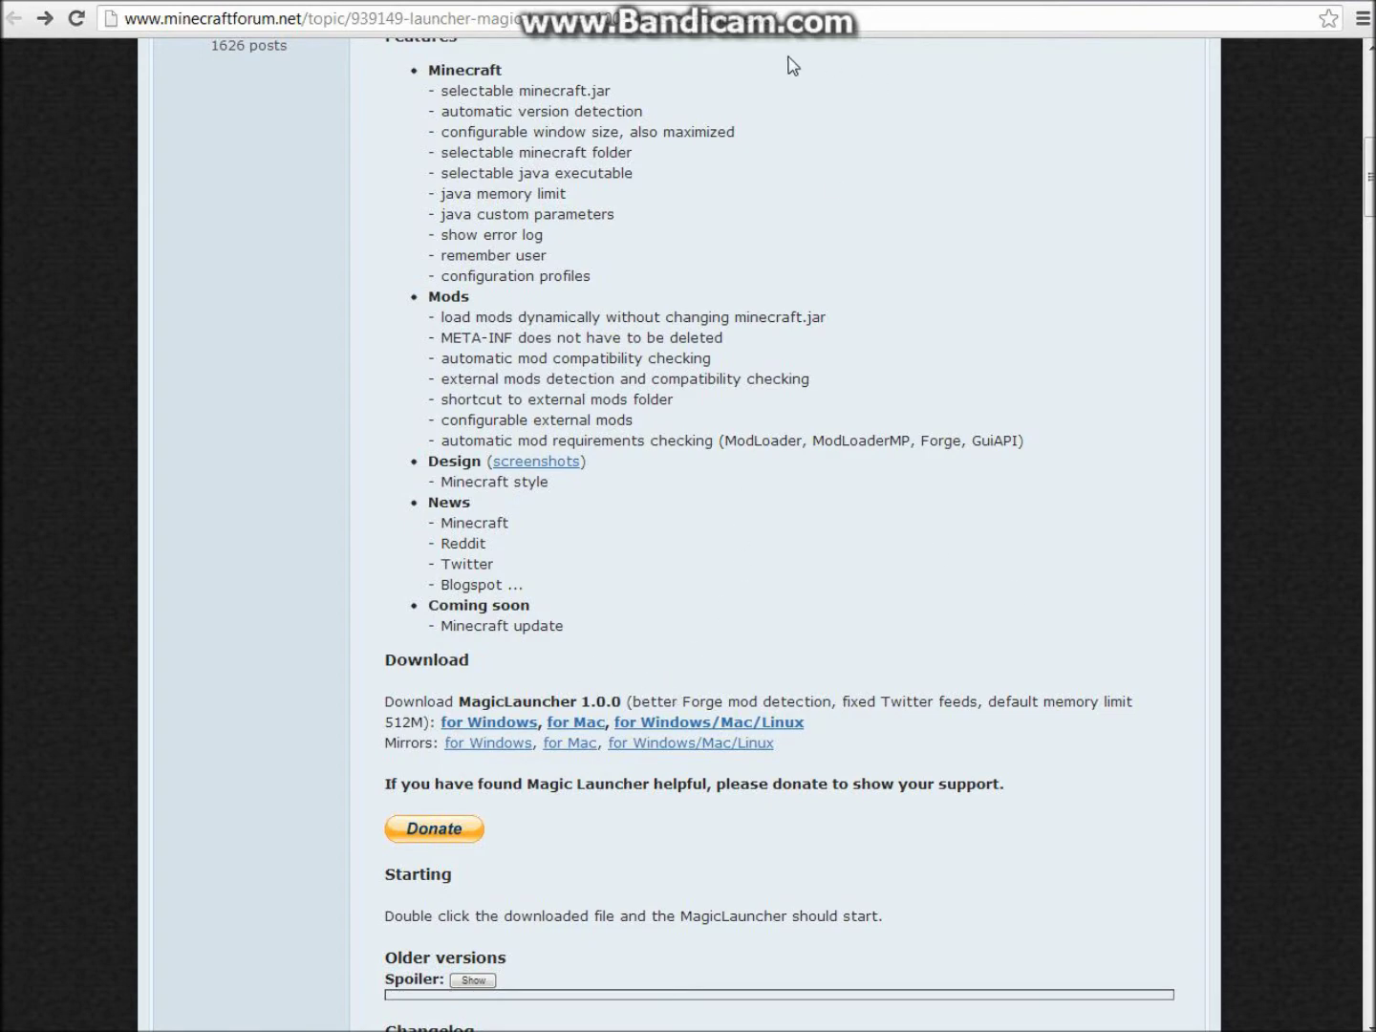
# Examine the releases and installation requirements in the GLSL Shaders Mod thread.
pyautogui.click(532, 2)
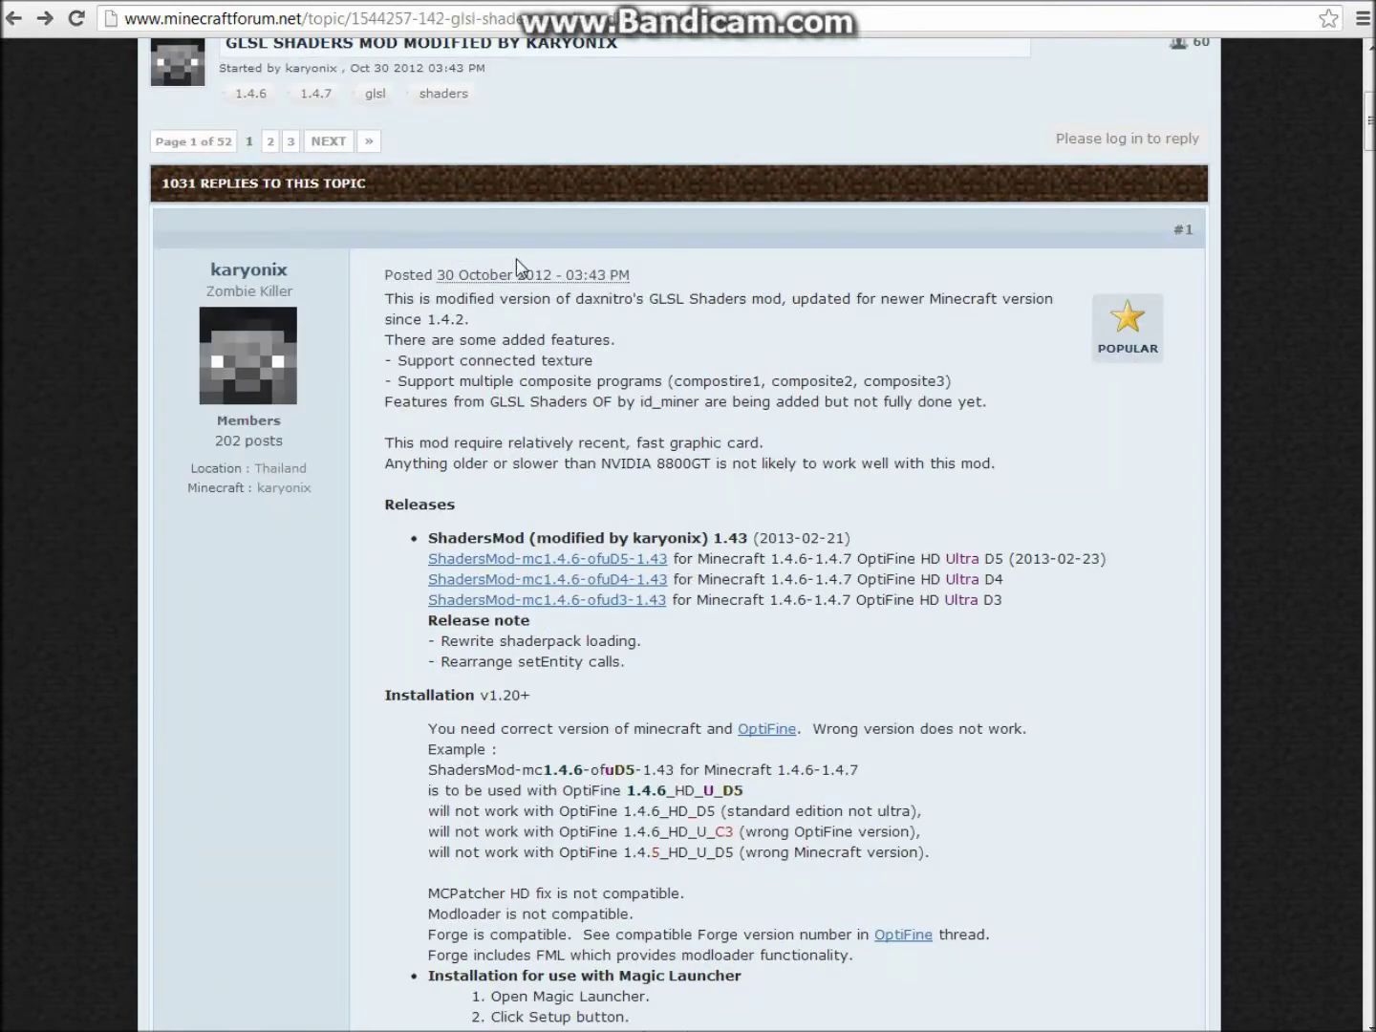
pyautogui.scroll(5, 702, 632)
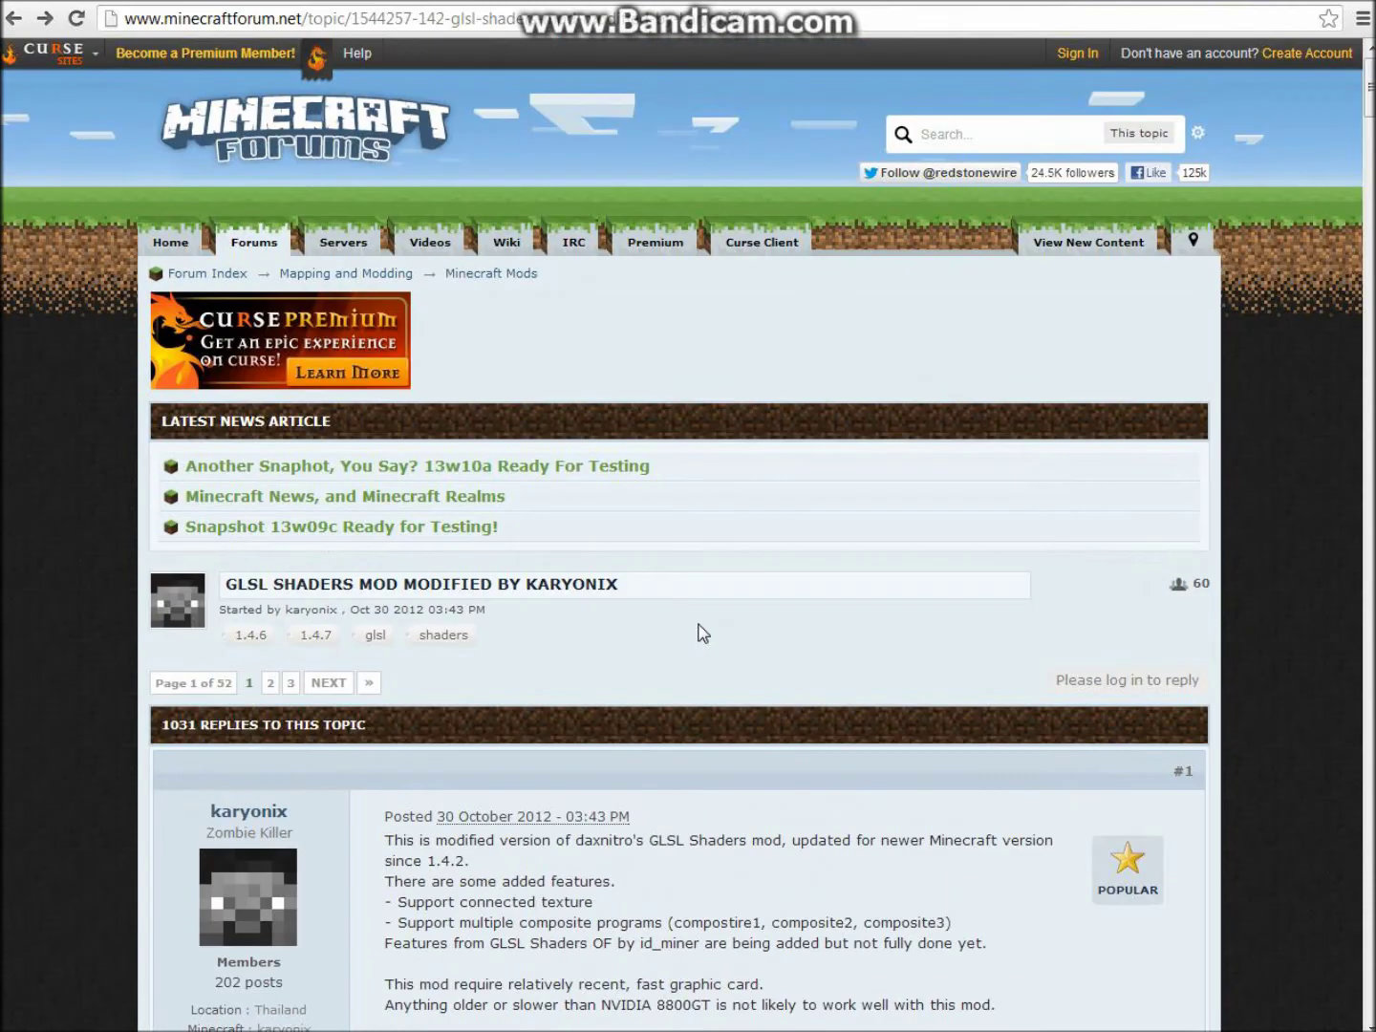
pyautogui.scroll(-4, 701, 632)
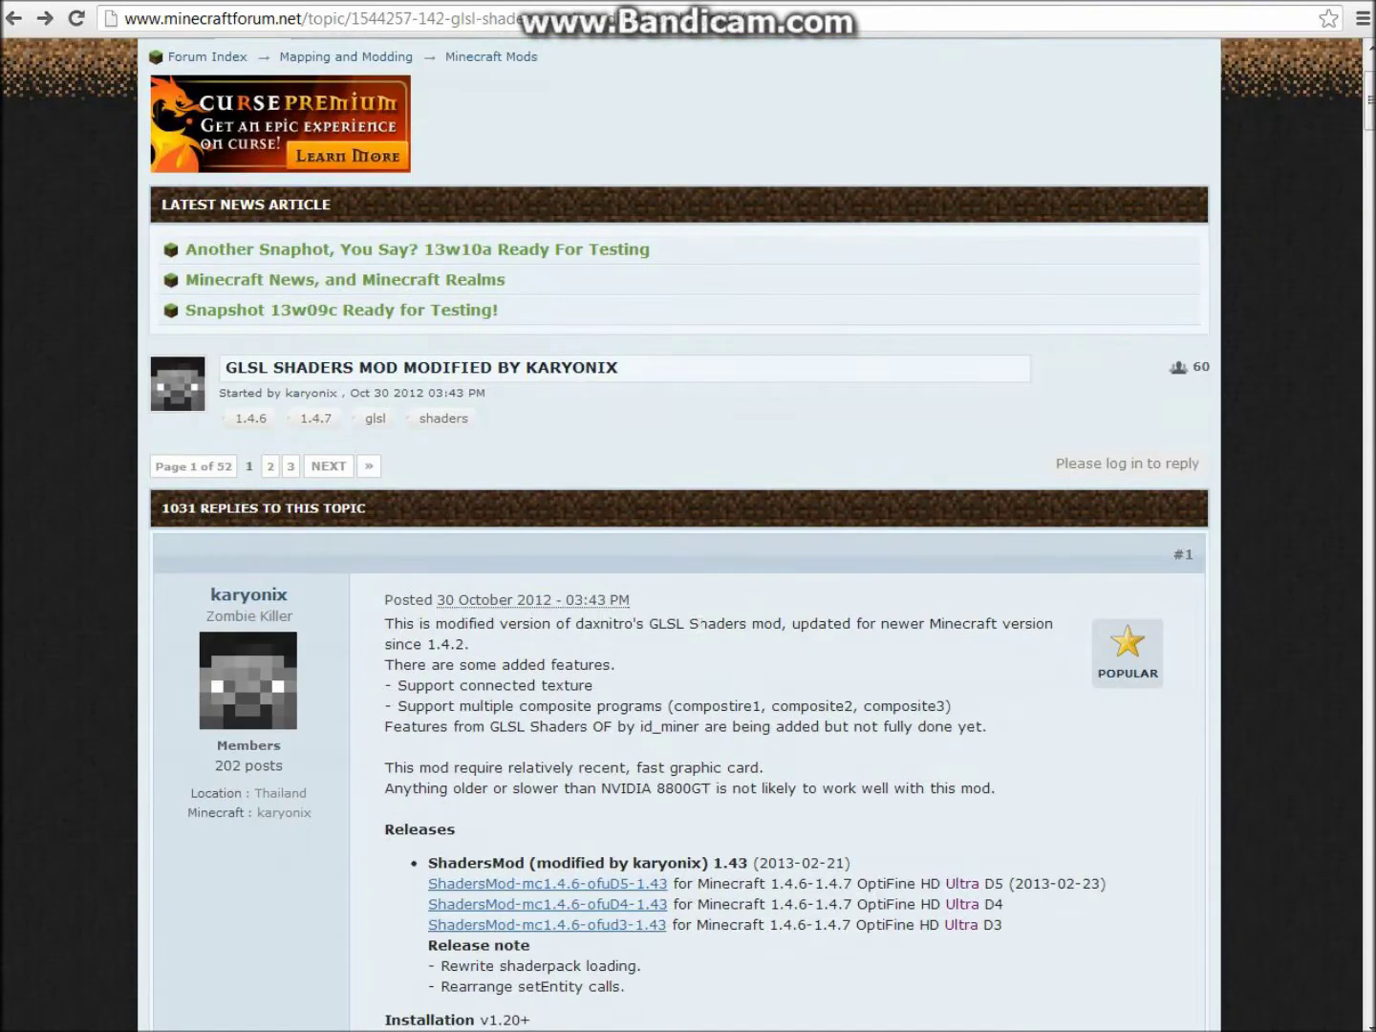
pyautogui.scroll(-1, 607, 566)
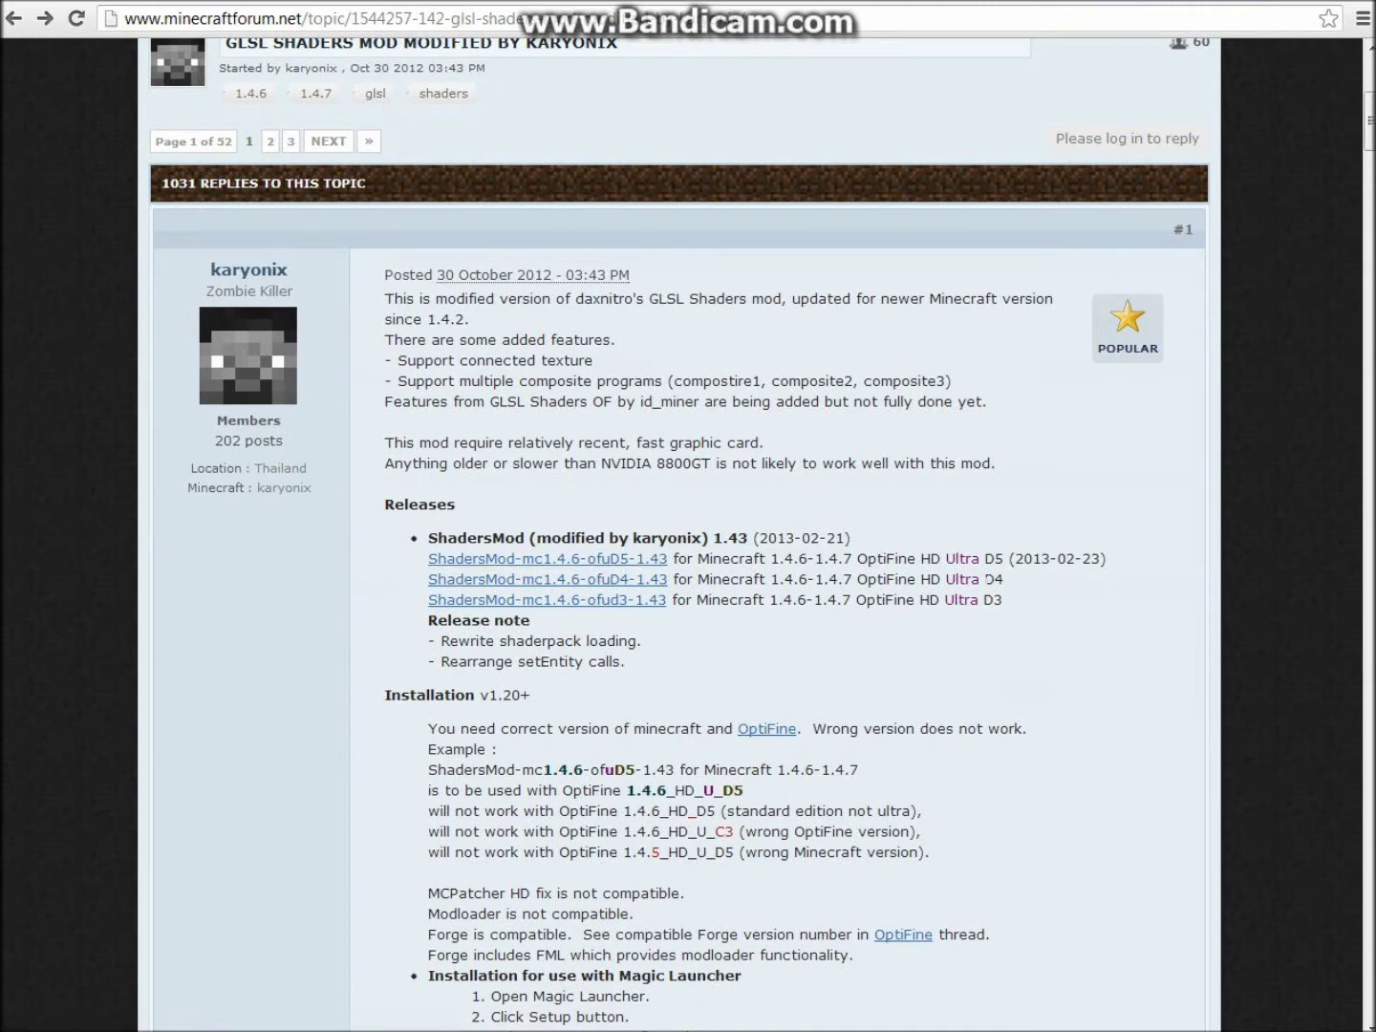
pyautogui.scroll(3, 867, 754)
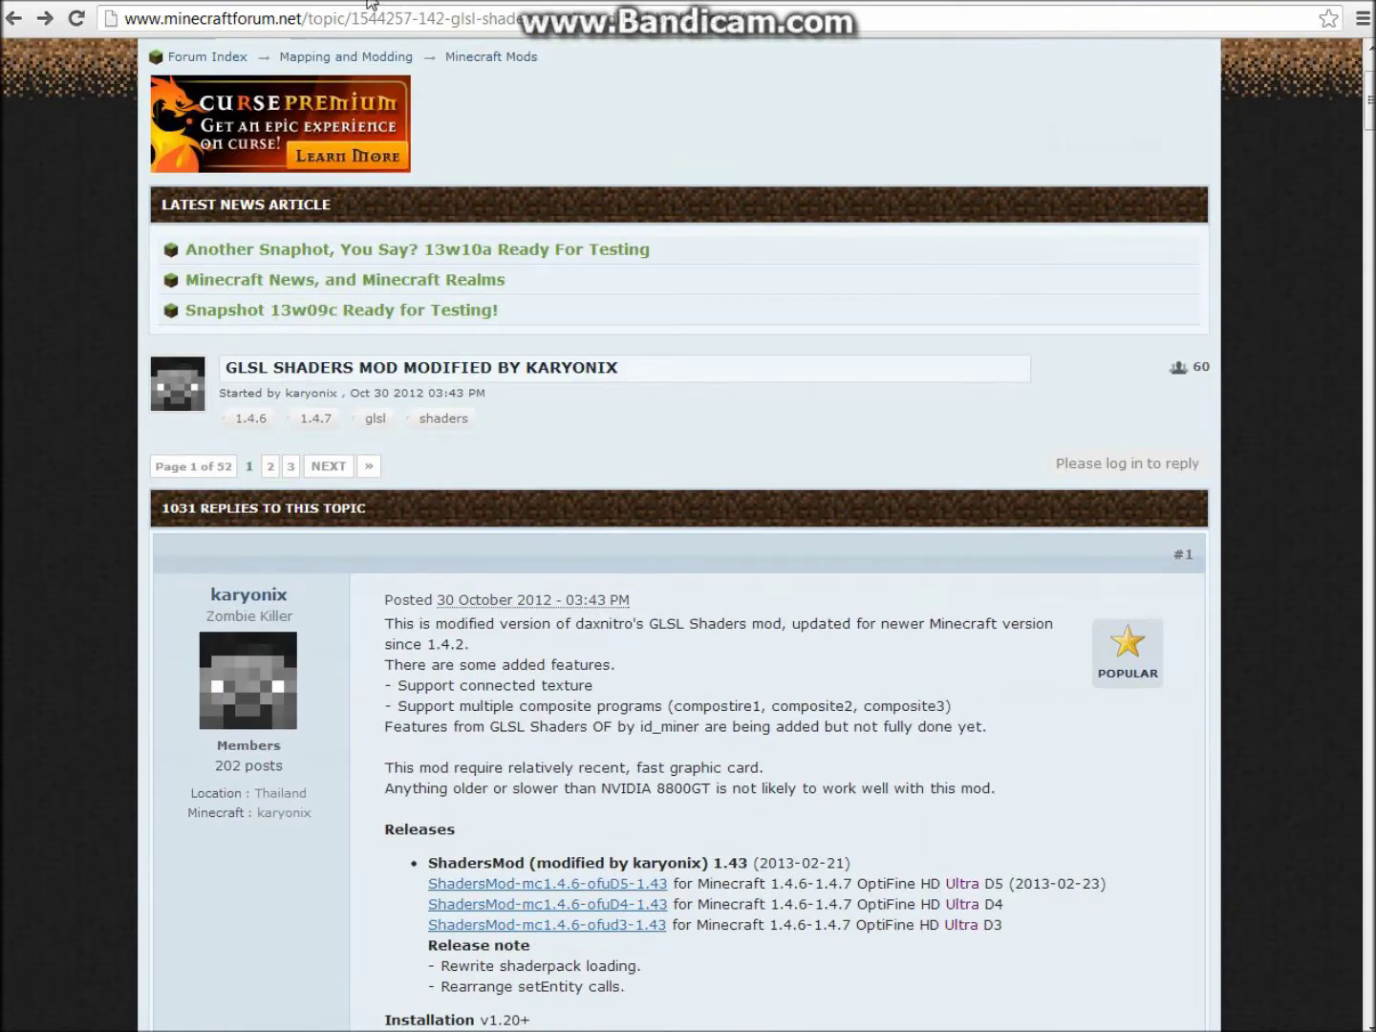
# Examine the Ultra, Standard and Light editions offered in the OptiFine HD D5 thread.
pyautogui.hotkey('alt', 'Left')
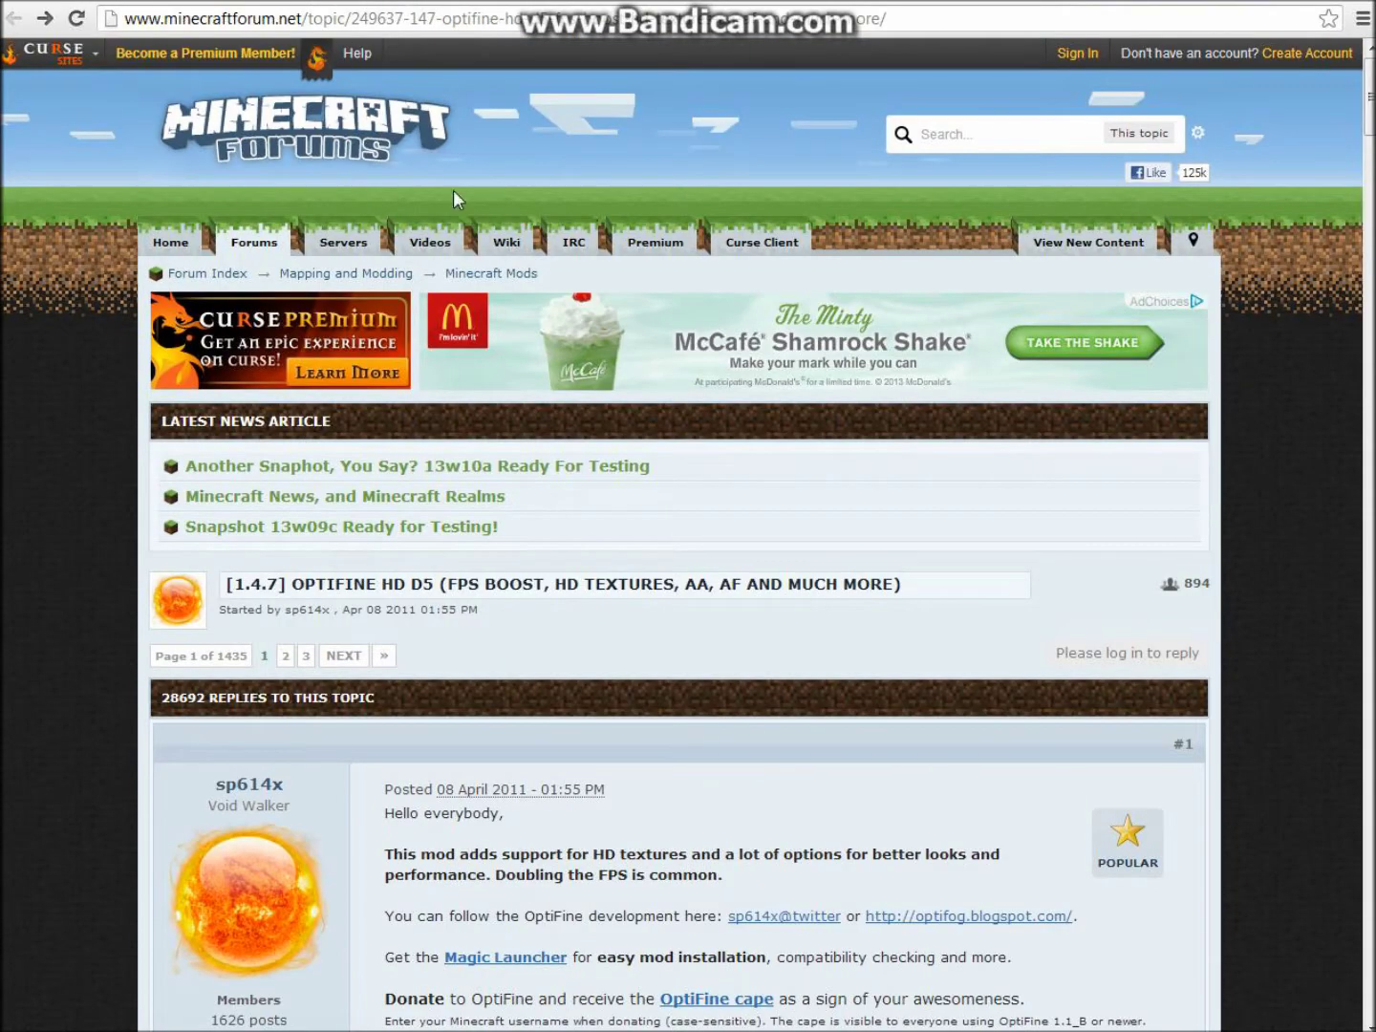
pyautogui.scroll(-6, 721, 778)
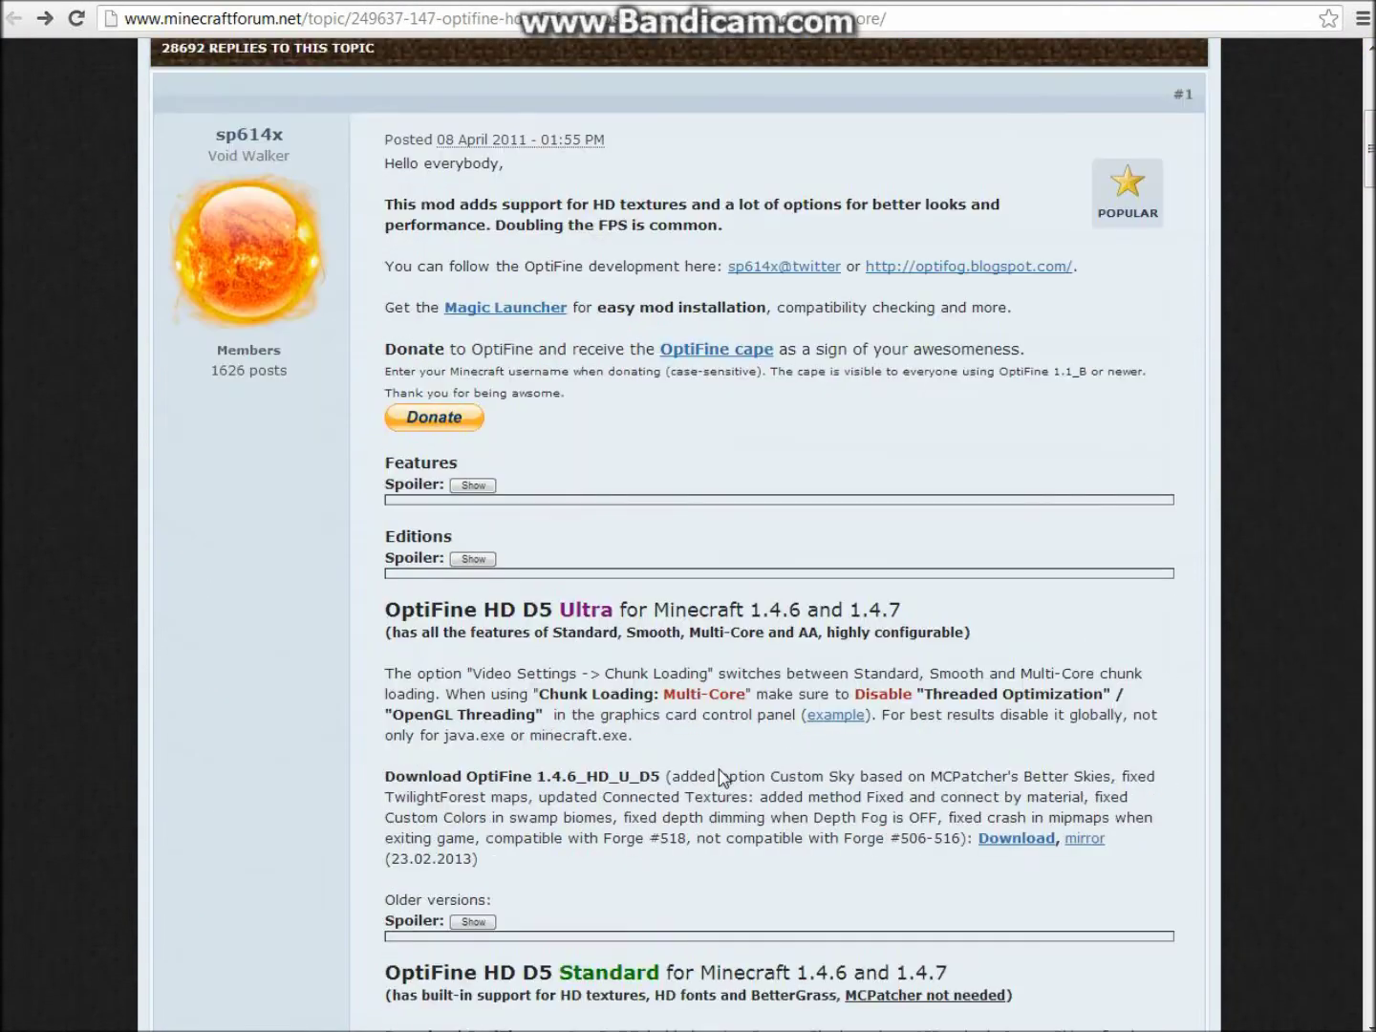
pyautogui.scroll(-4, 721, 778)
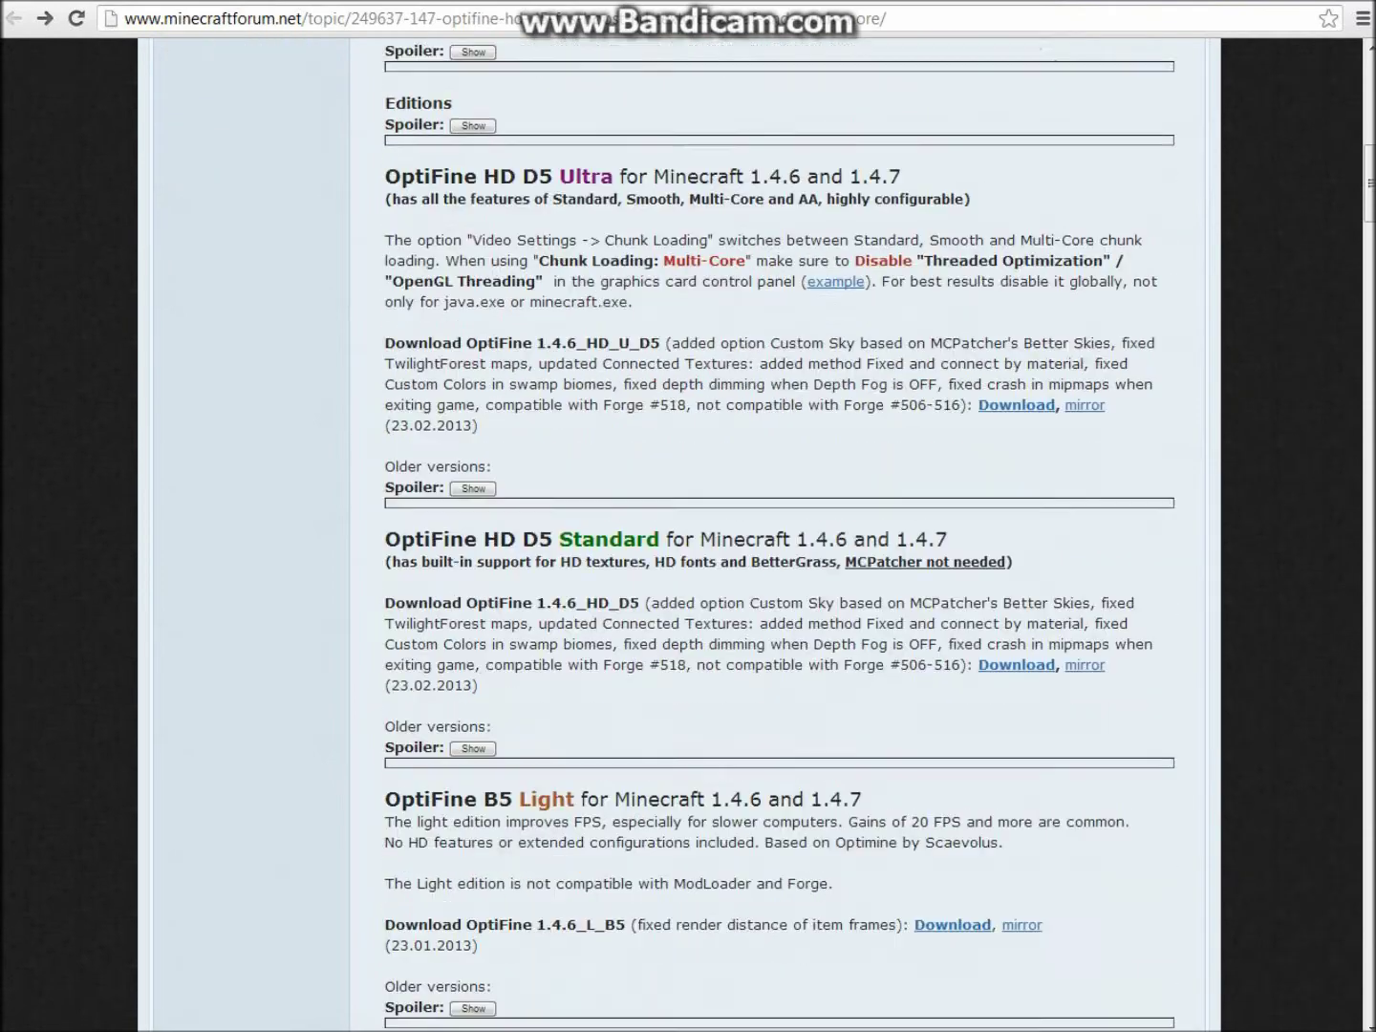
pyautogui.scroll(2, 720, 777)
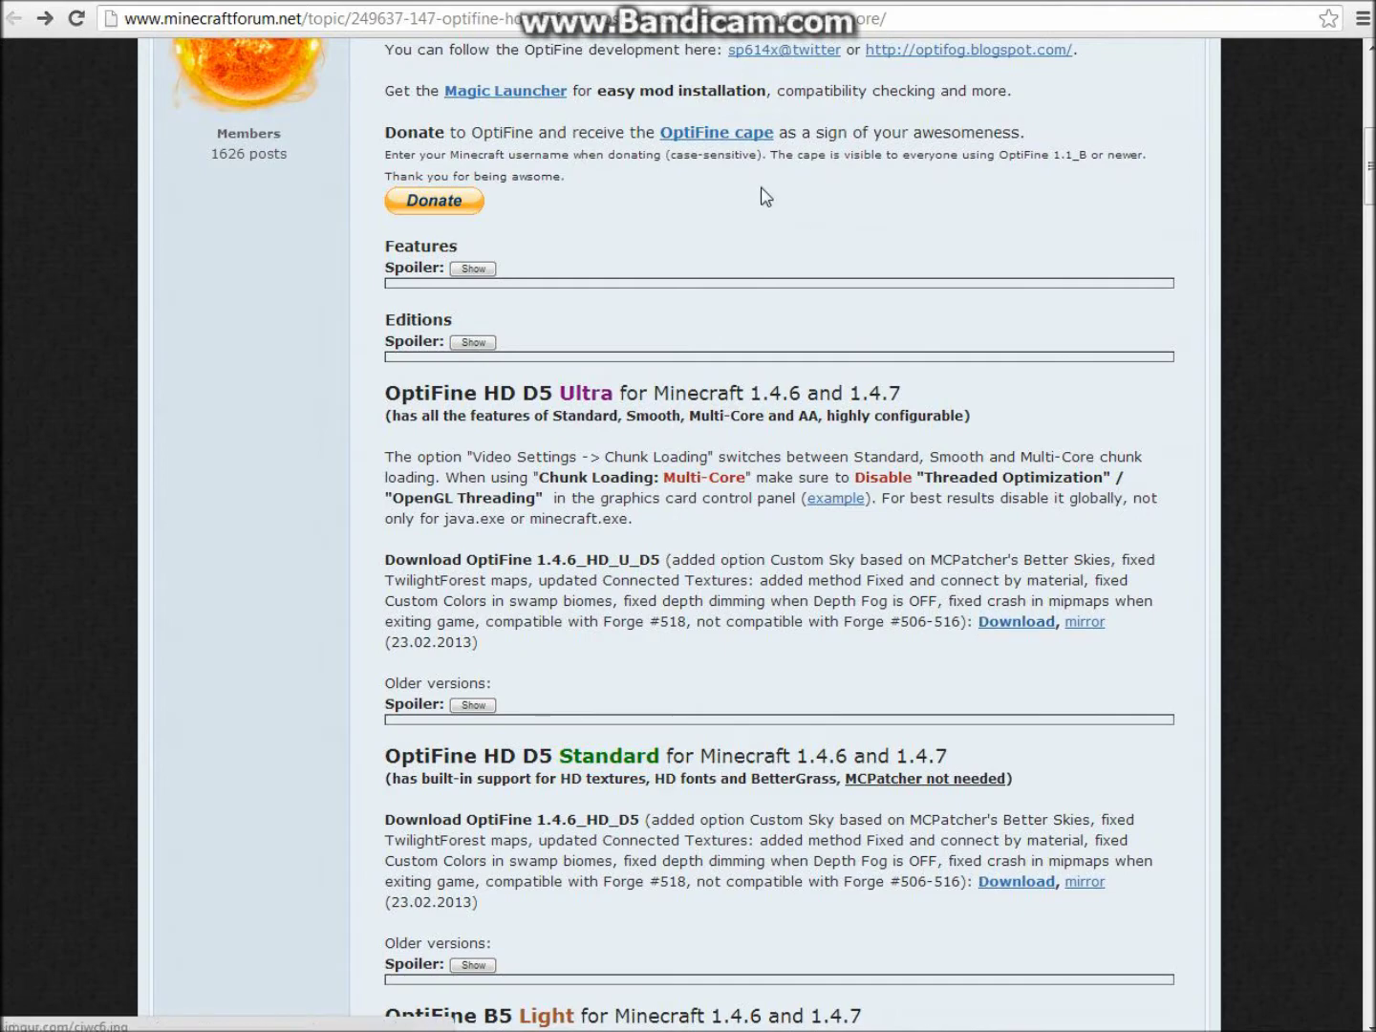
# Download the SEUS v08 Lite shaderpack from the legacy versions in the Sonic Ether's Unbelievable Shaders thread.
pyautogui.hotkey('ctrl', 'Tab')
pyautogui.scroll(15, 717, 569)
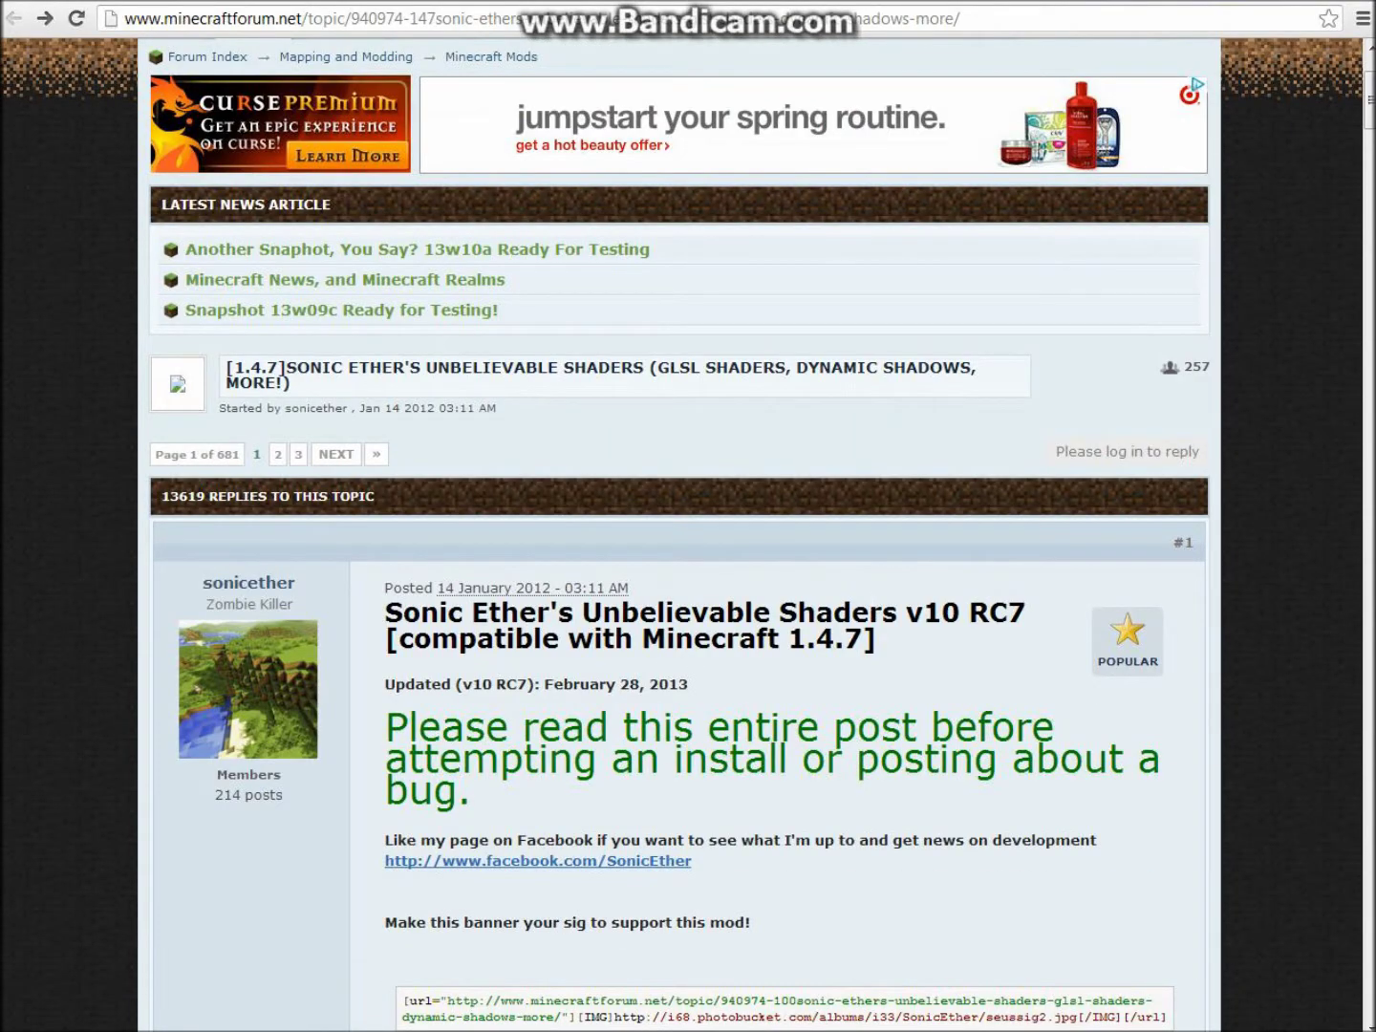
pyautogui.scroll(-12, 753, 695)
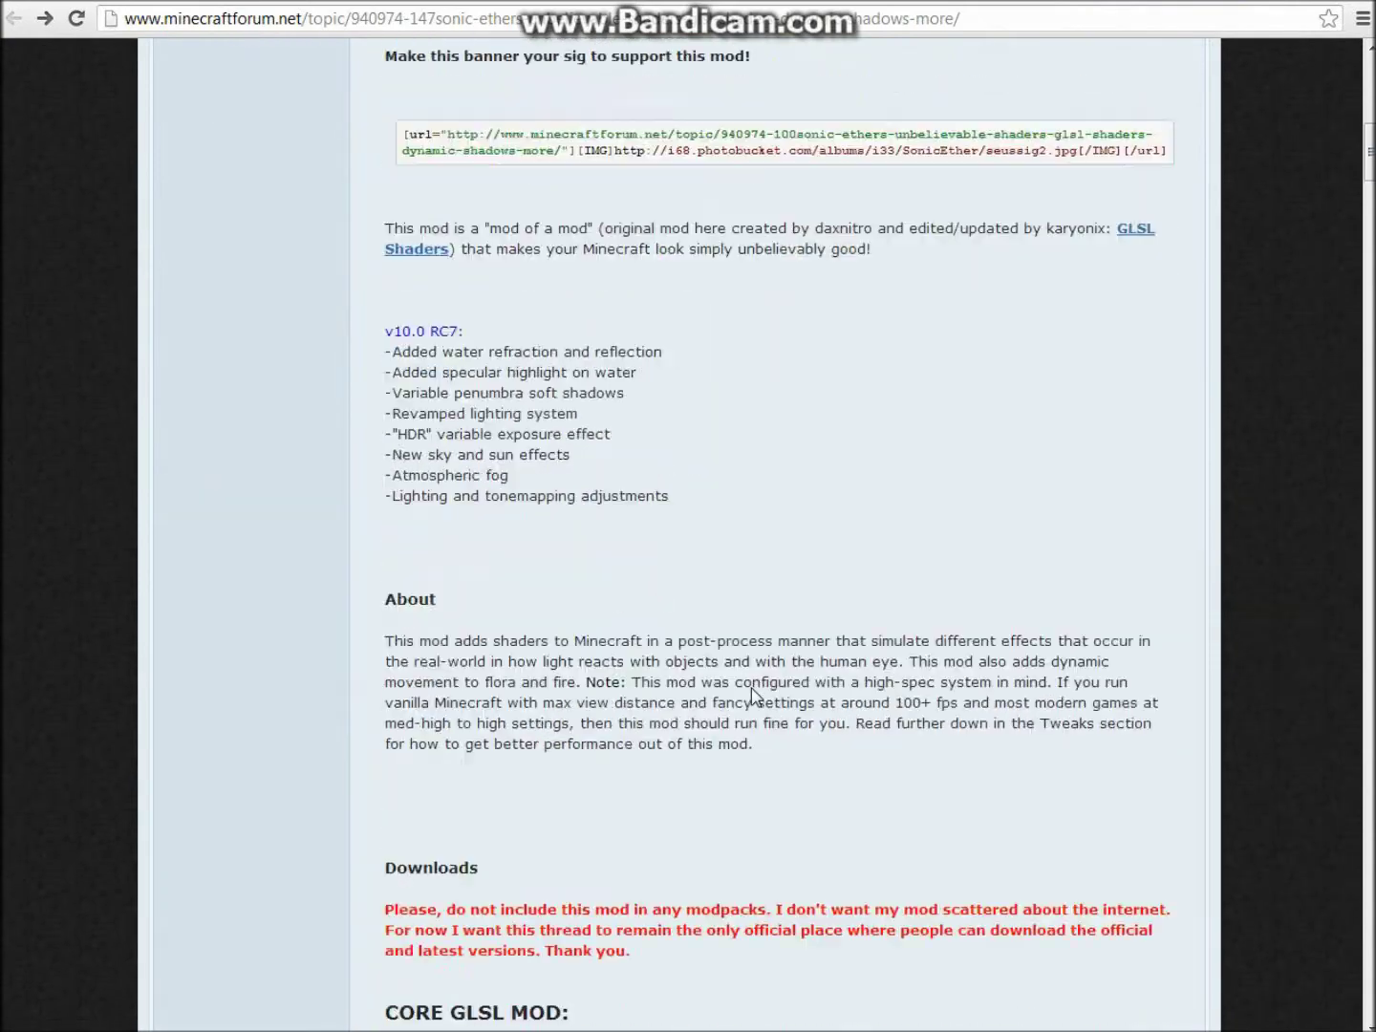
pyautogui.scroll(-3, 756, 698)
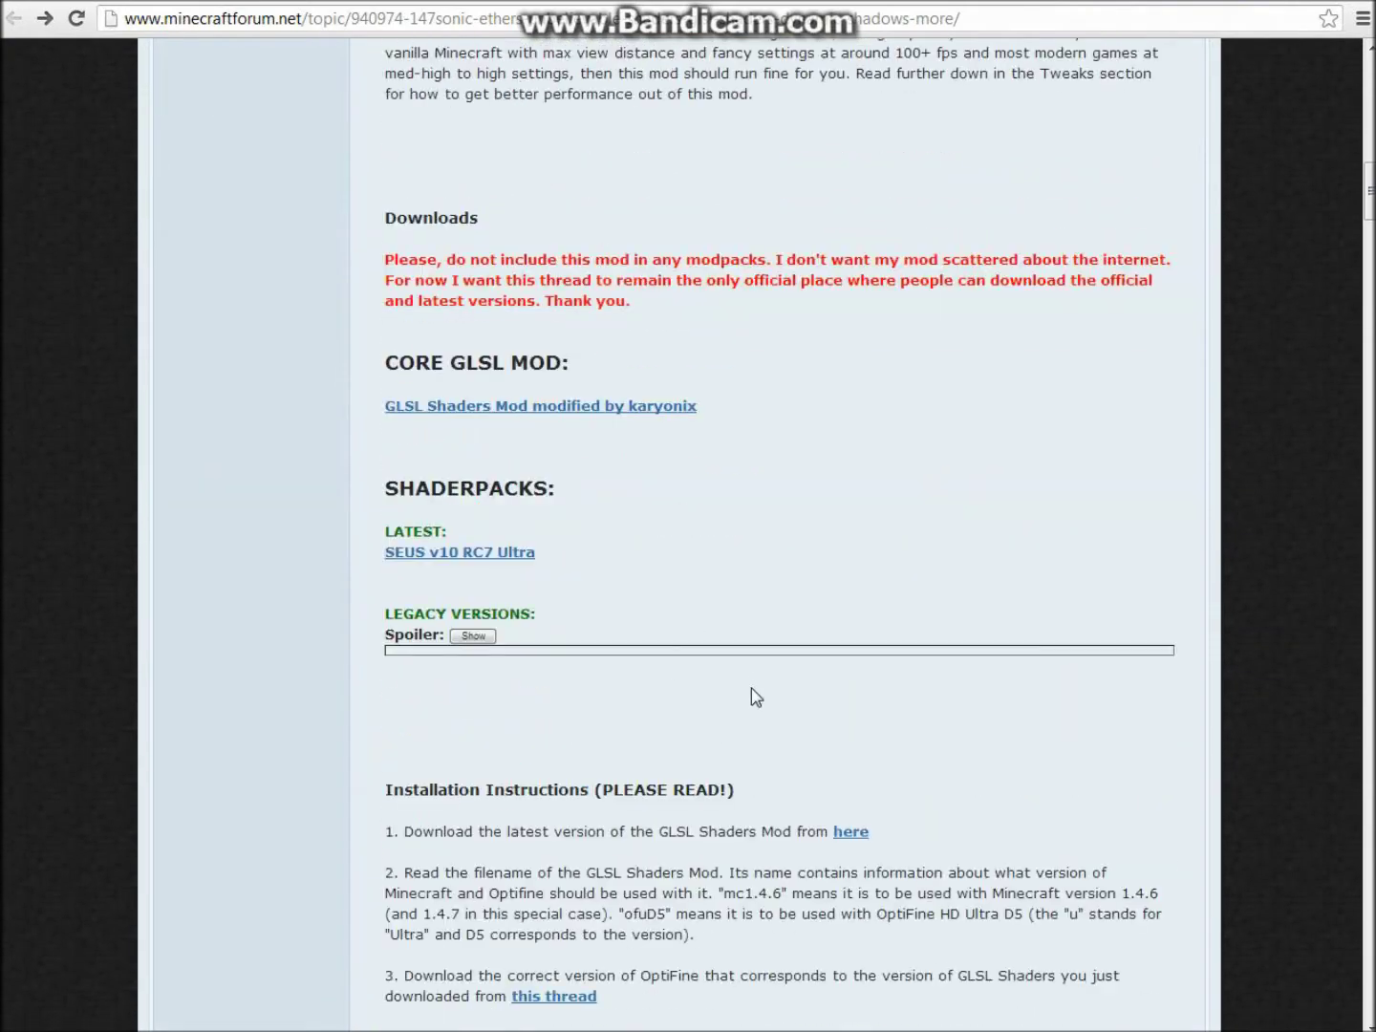
pyautogui.click(452, 642)
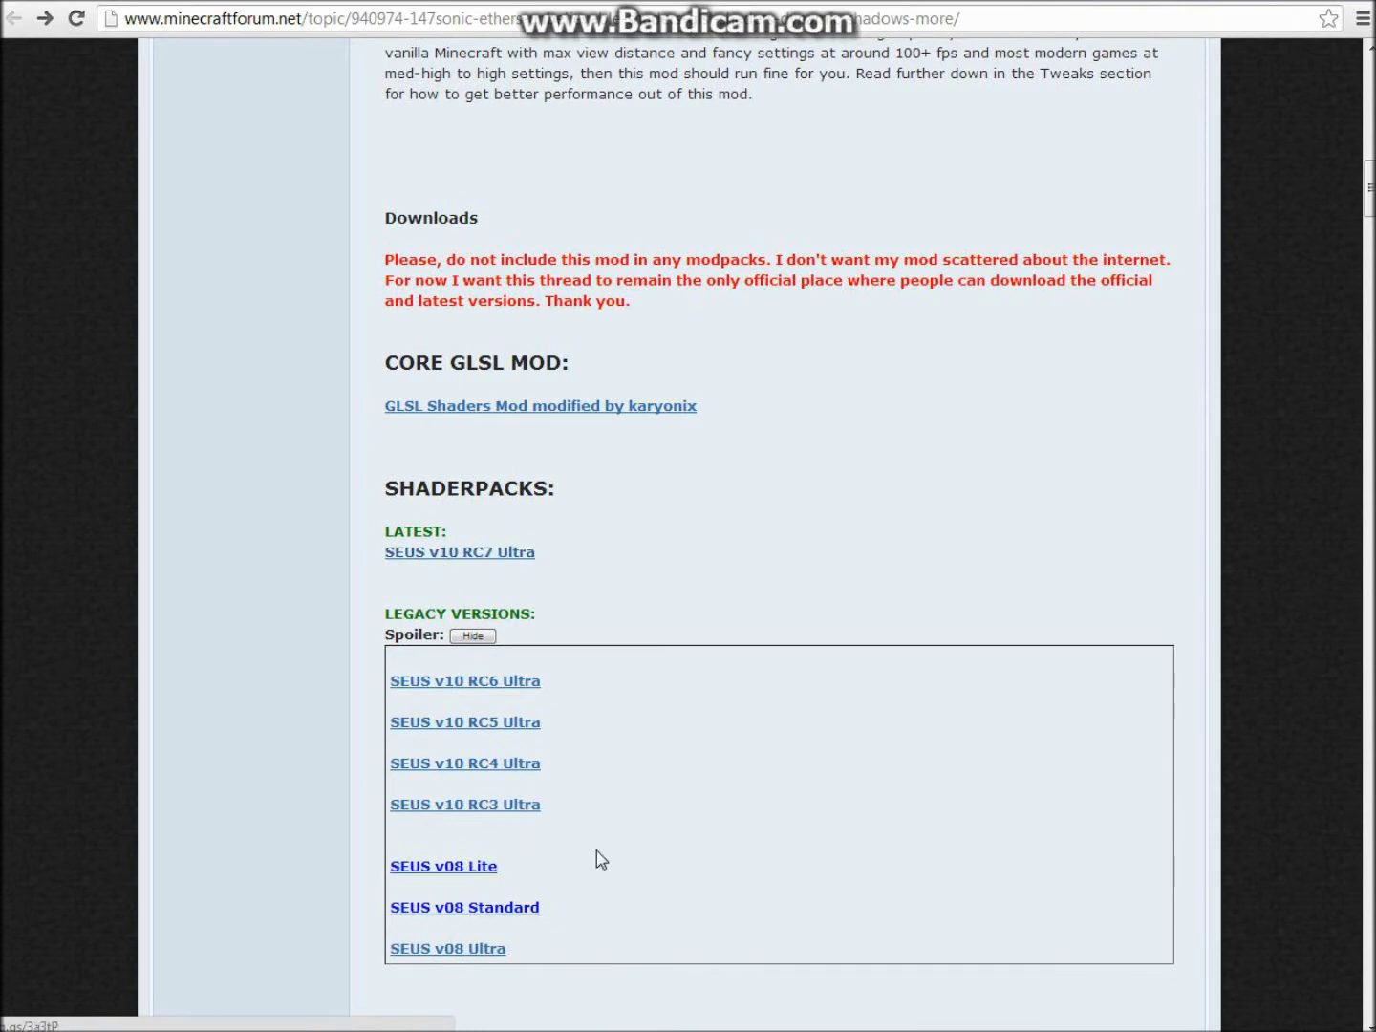
pyautogui.click(478, 870)
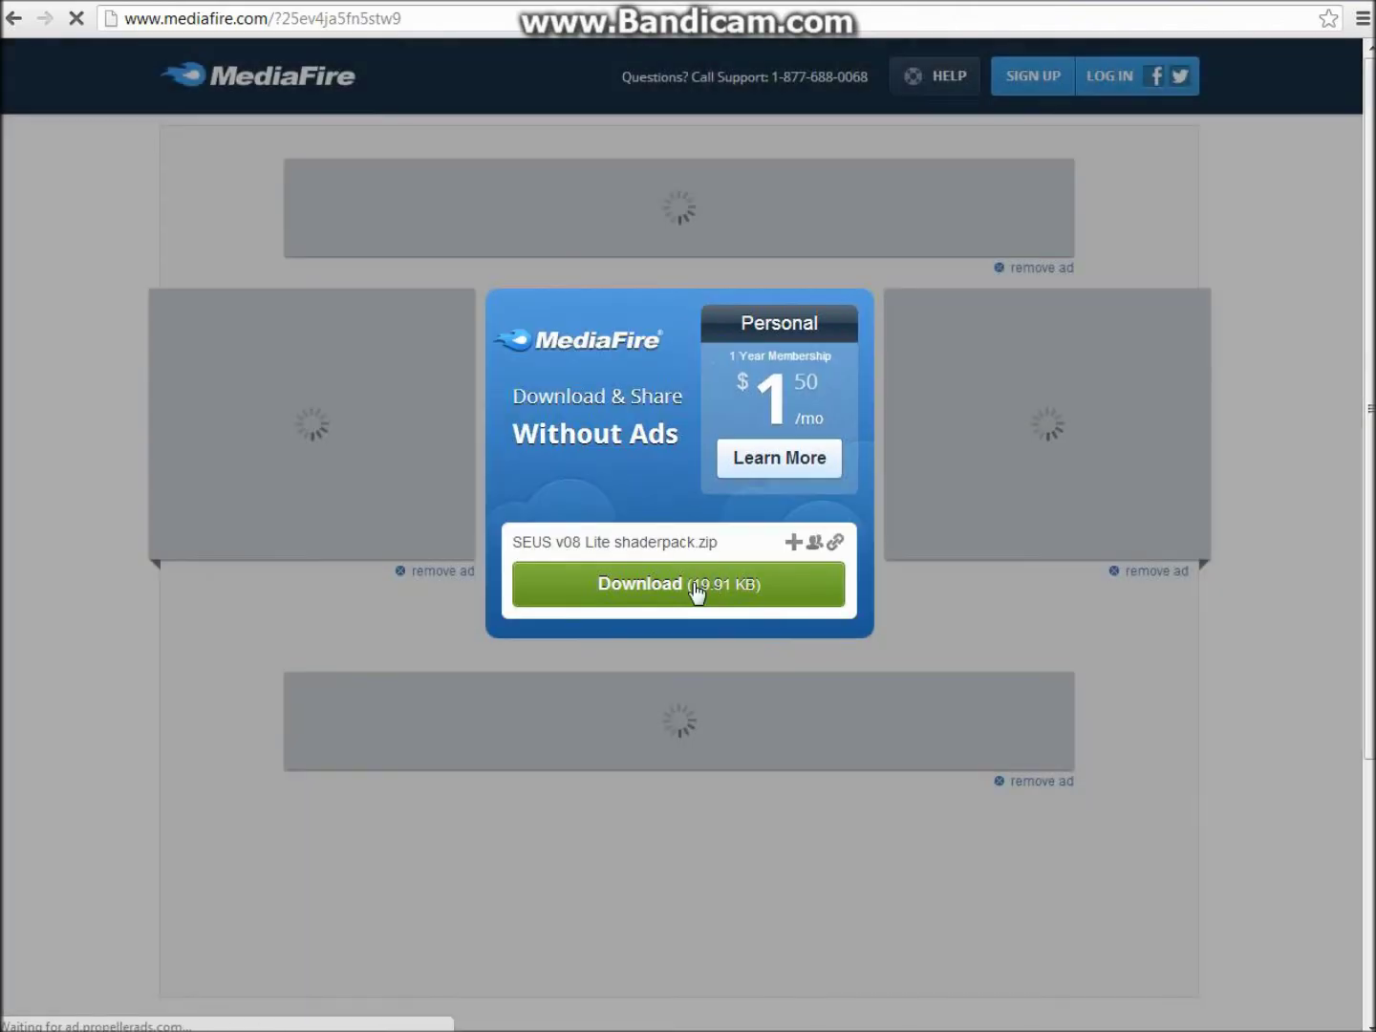
pyautogui.click(698, 589)
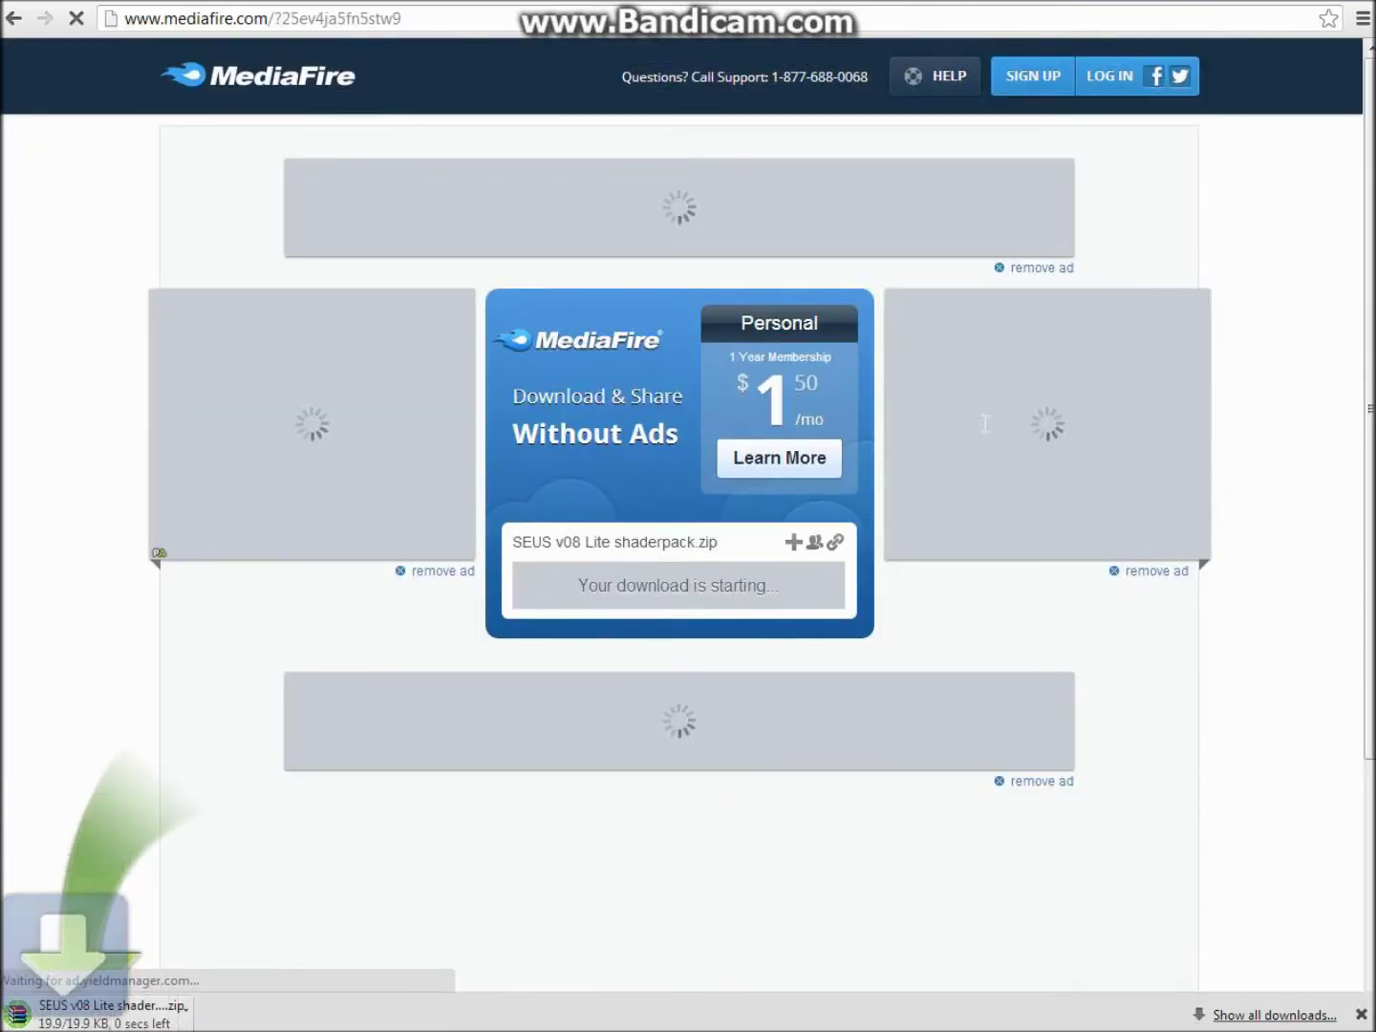
# Move the SEUS v08 Lite shaderpack archive from the Downloads folder to the desktop, below Magic Launcher, dismissing the pop-up ad.
pyautogui.rightClick(145, 1010)
pyautogui.click(241, 967)
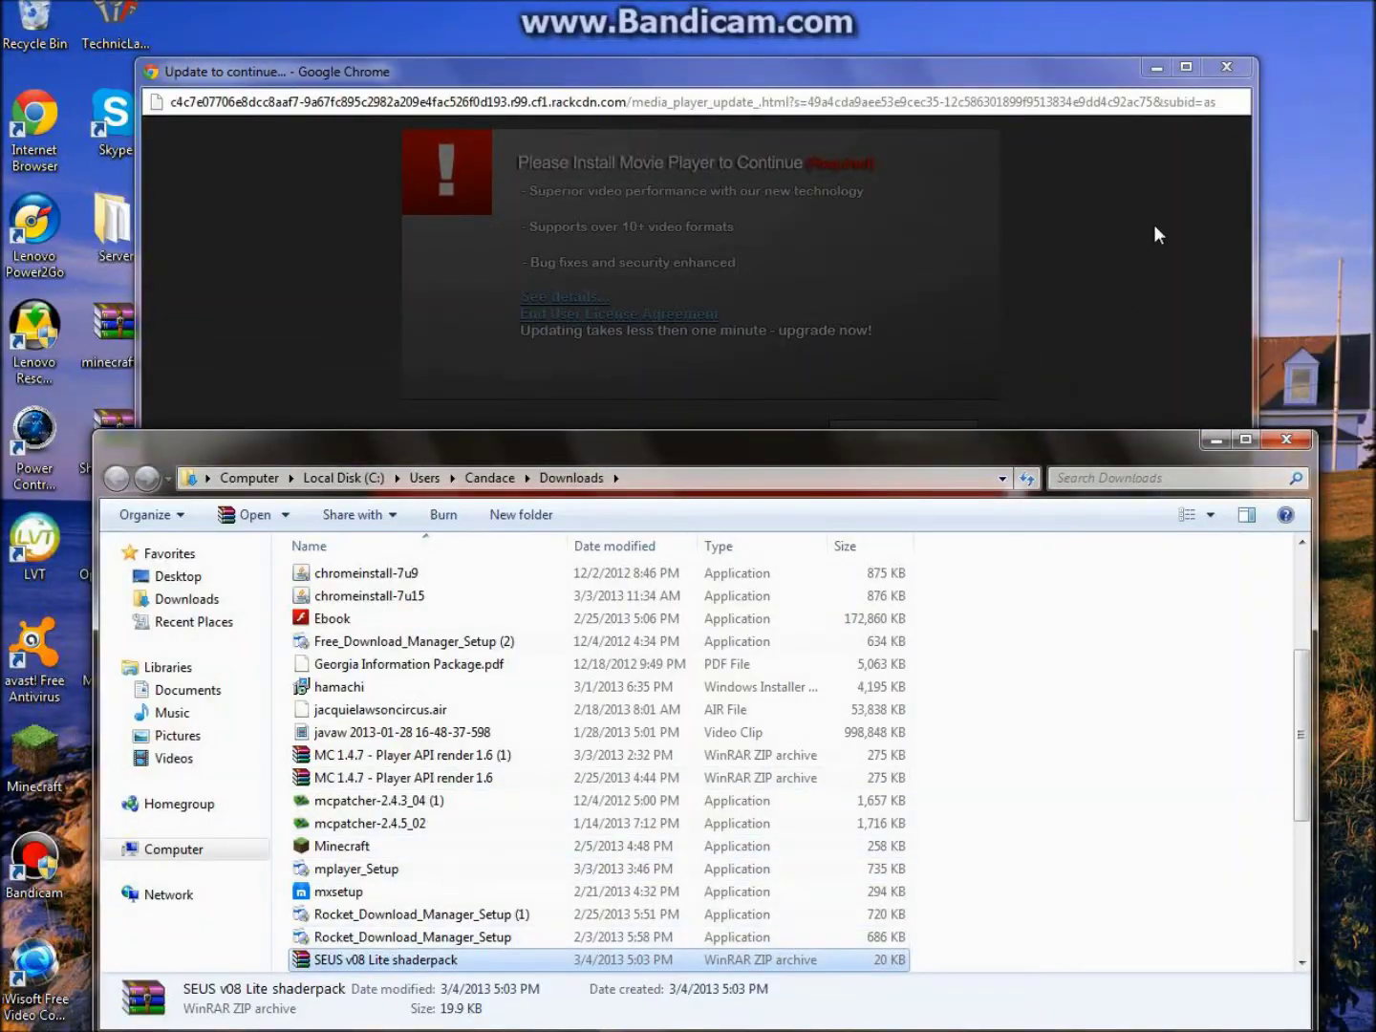
pyautogui.click(1227, 67)
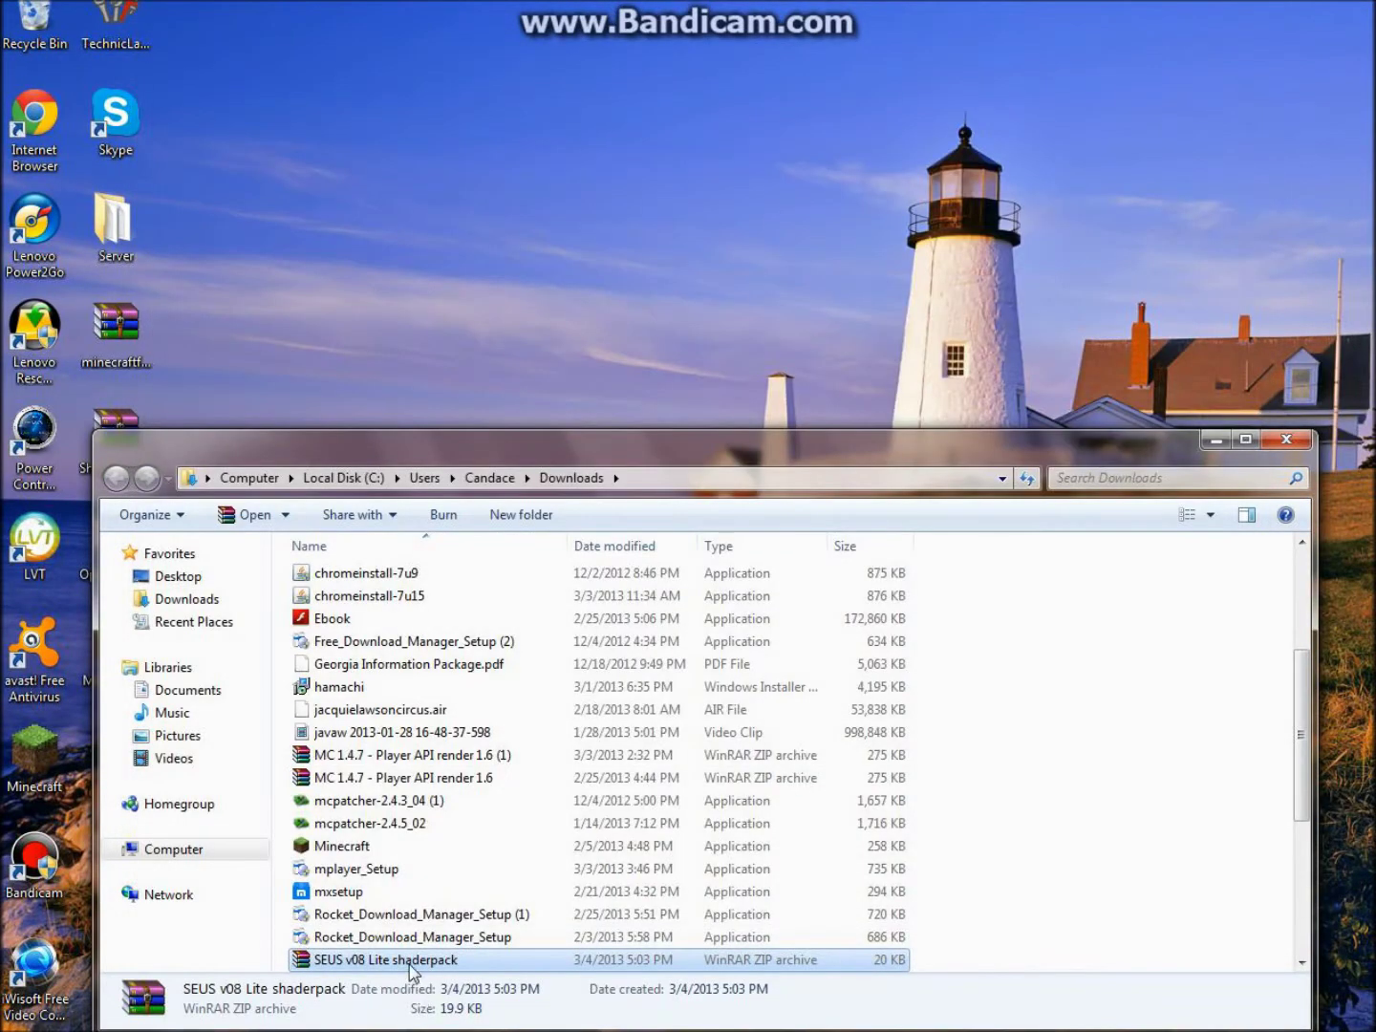
pyautogui.moveTo(413, 970); pyautogui.dragTo(710, 302)
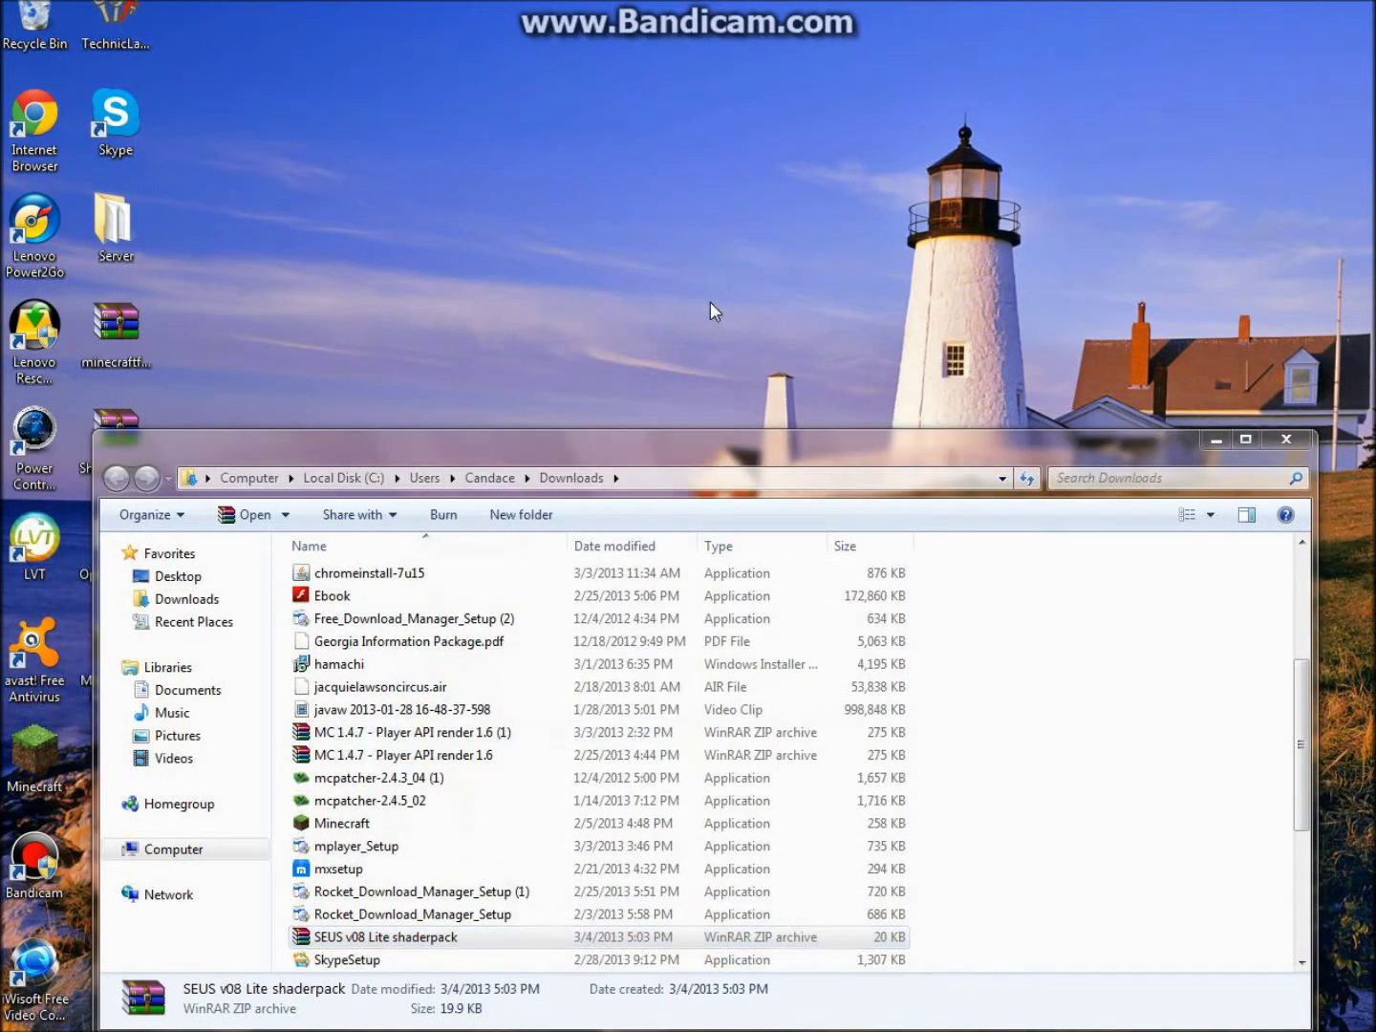
pyautogui.click(1285, 439)
pyautogui.moveTo(684, 219); pyautogui.dragTo(120, 751)
pyautogui.click(409, 650)
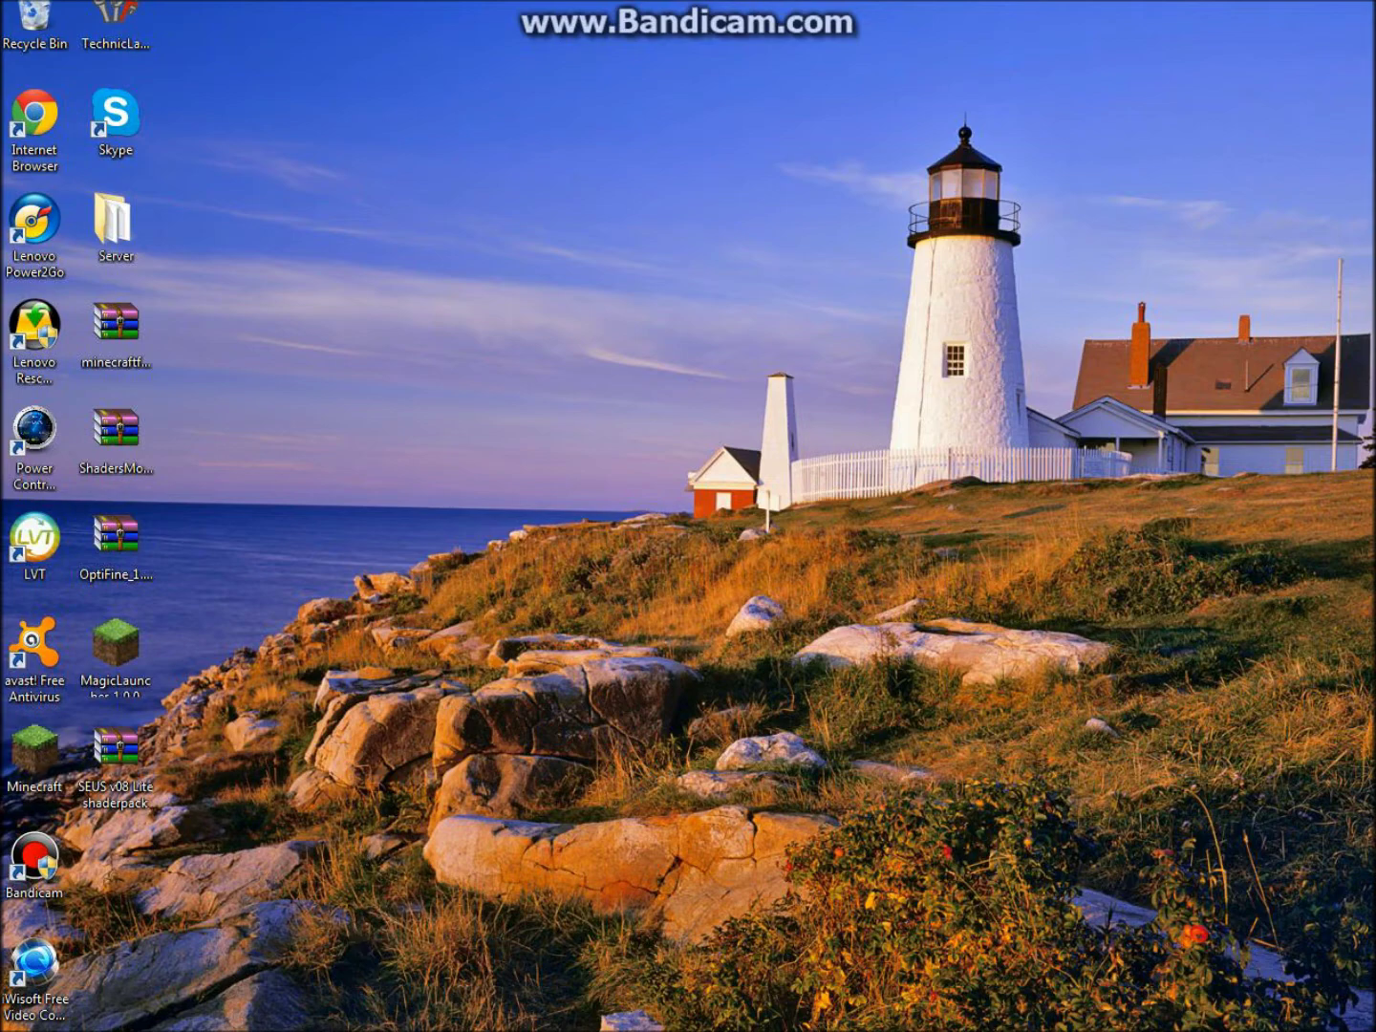
# Clear the browser window off the desktop, start Magic Launcher and open the setup of its Default configuration.
pyautogui.moveTo(287, 1023)
pyautogui.click(313, 1000)
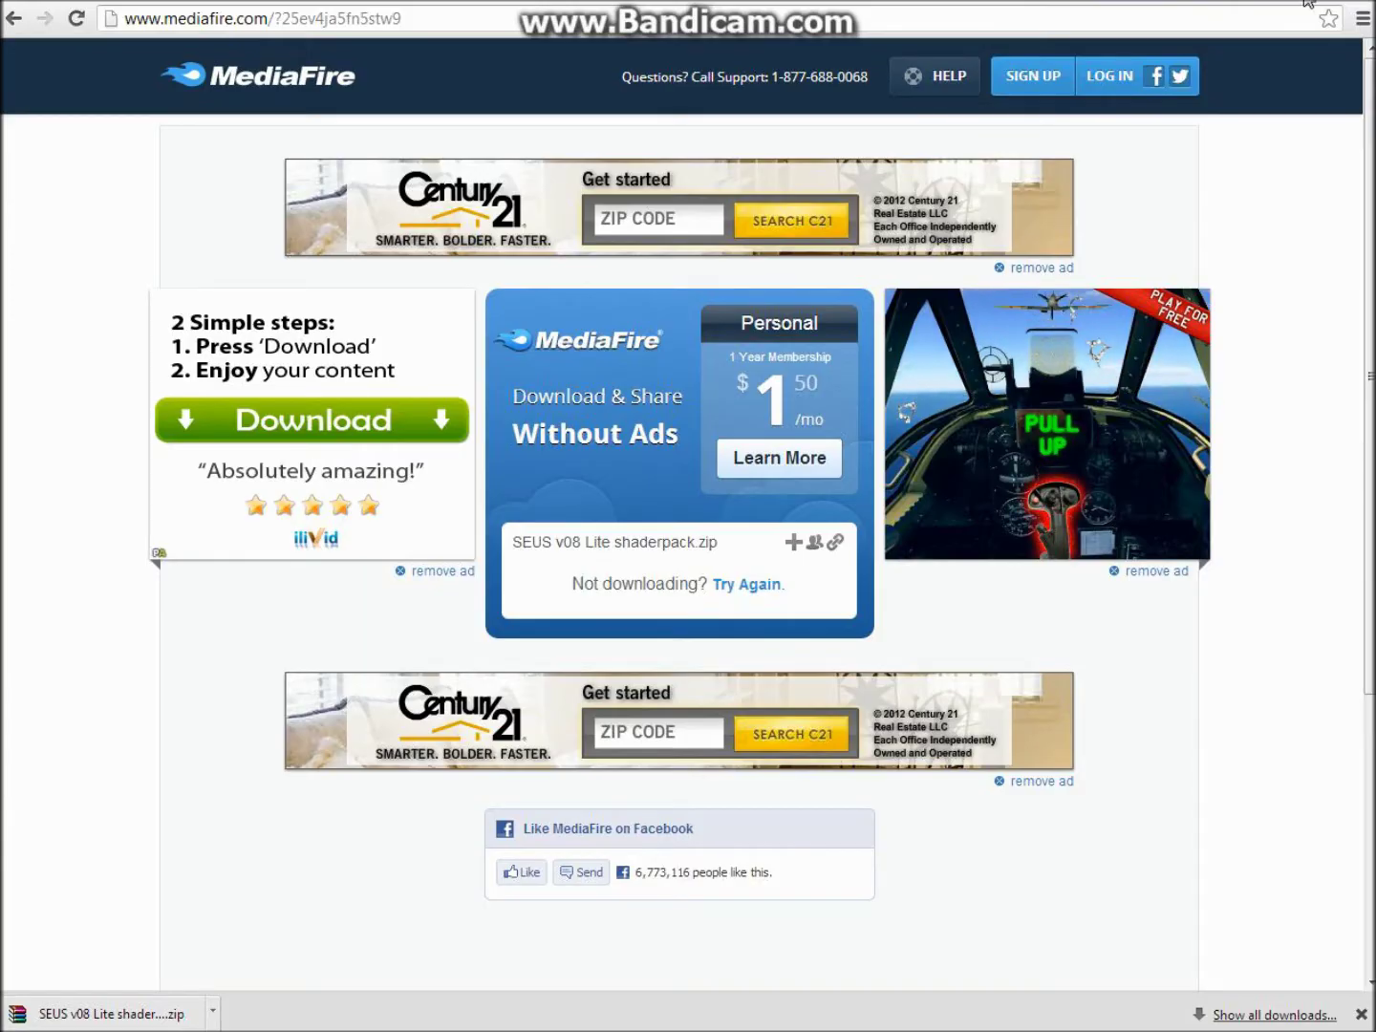
pyautogui.click(1307, 3)
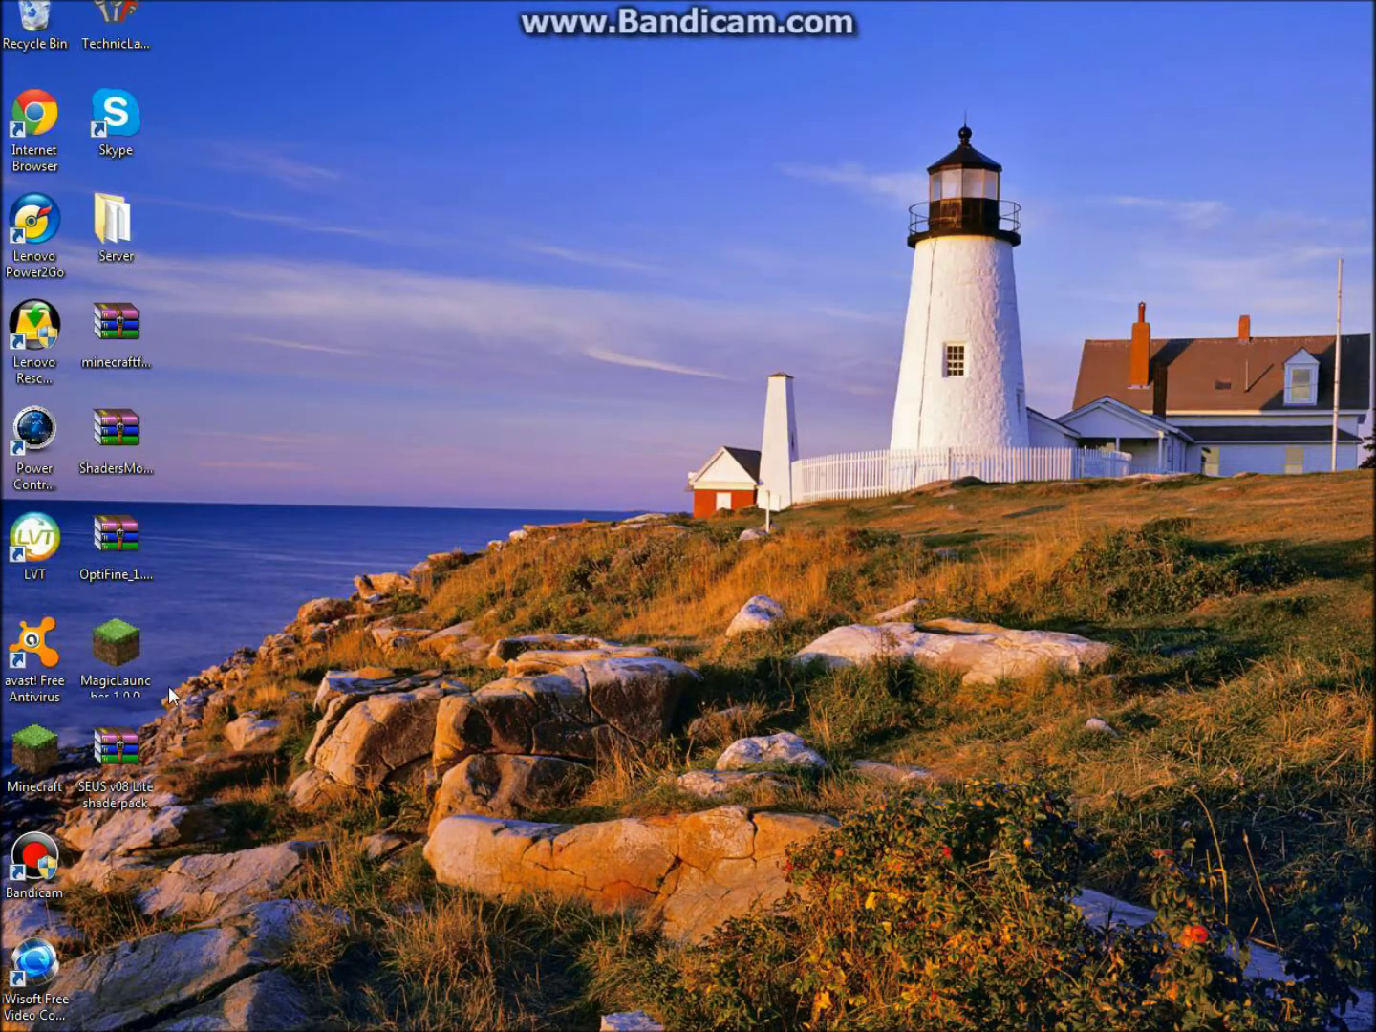
pyautogui.doubleClick(116, 659)
pyautogui.click(744, 538)
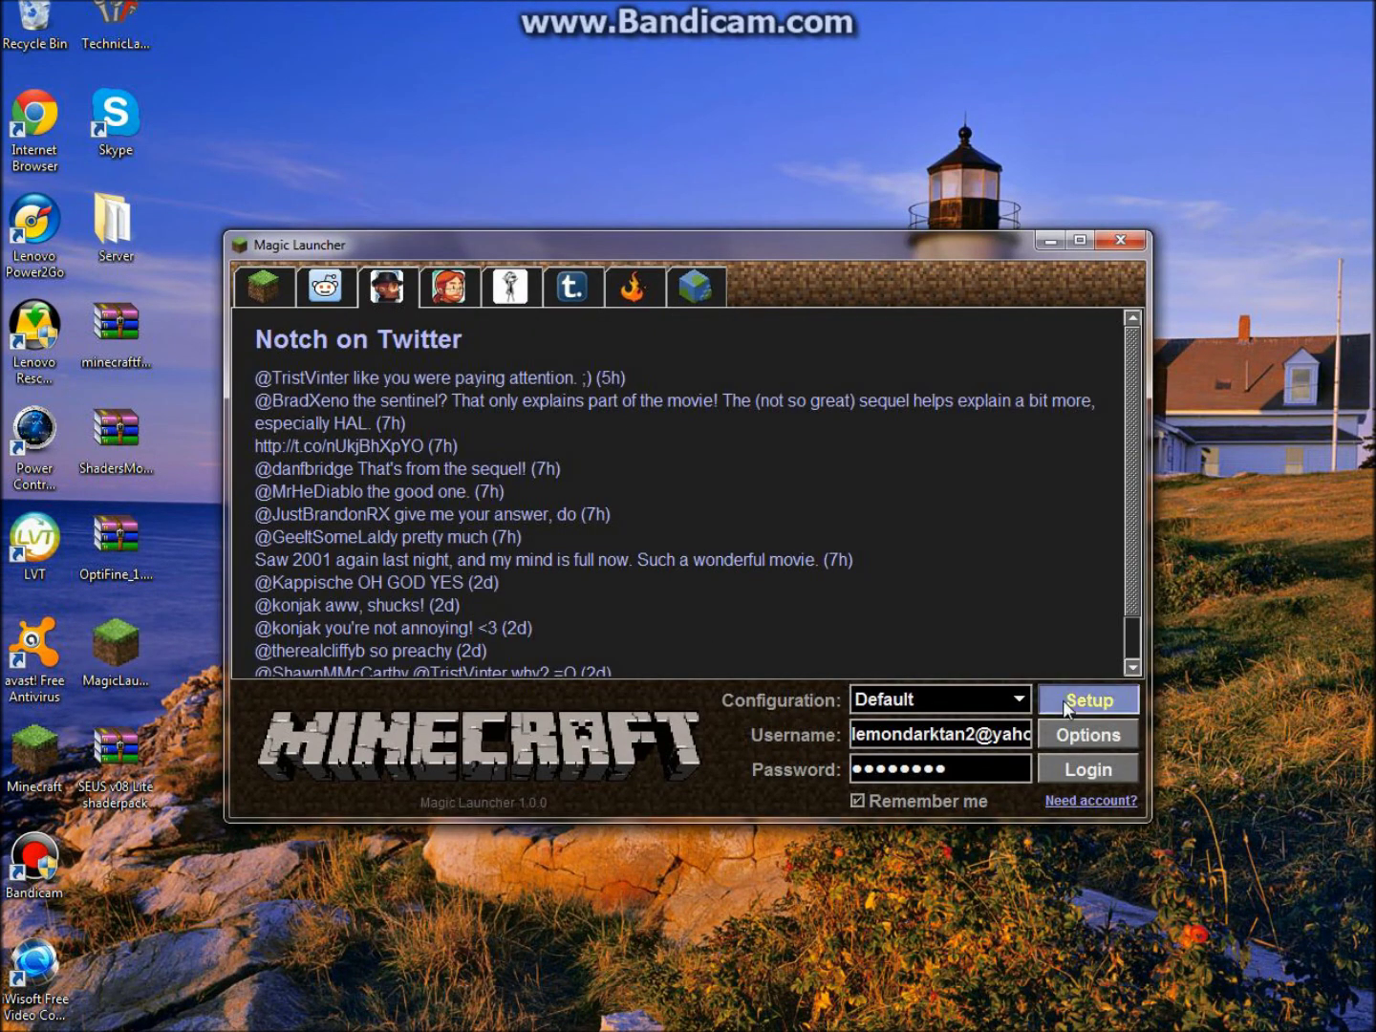
pyautogui.click(1066, 706)
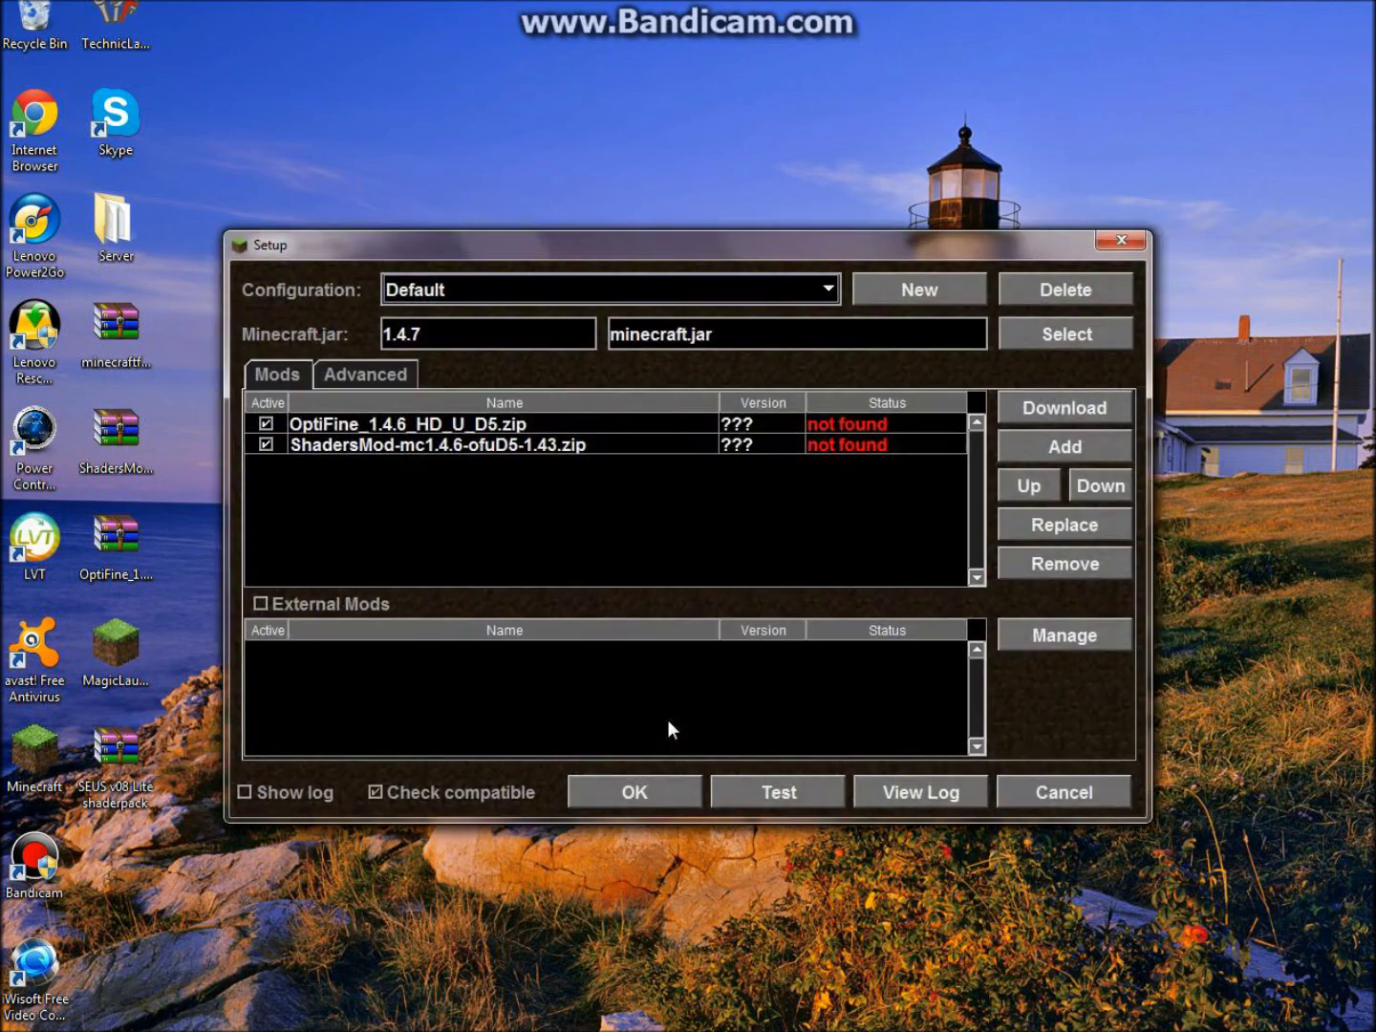
# Remove ShadersMod-mc1.4.6-ofuD5-1.43.zip and OptiFine_1.4.6_HD_U_D5.zip from the Default configuration's mods and save the setup.
pyautogui.click(831, 446)
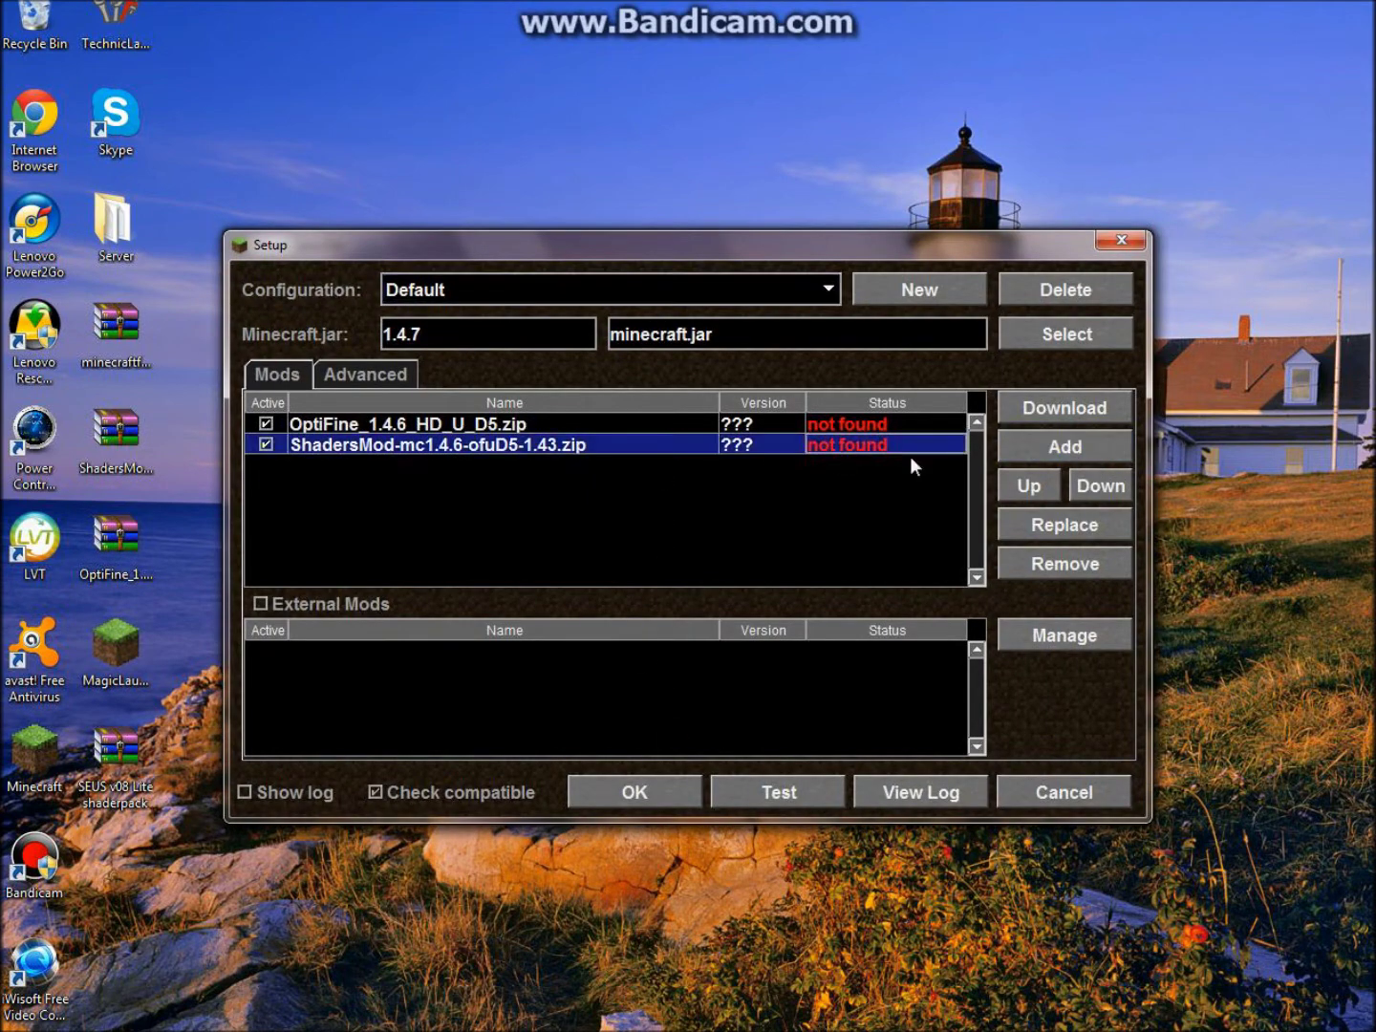
pyautogui.click(1059, 531)
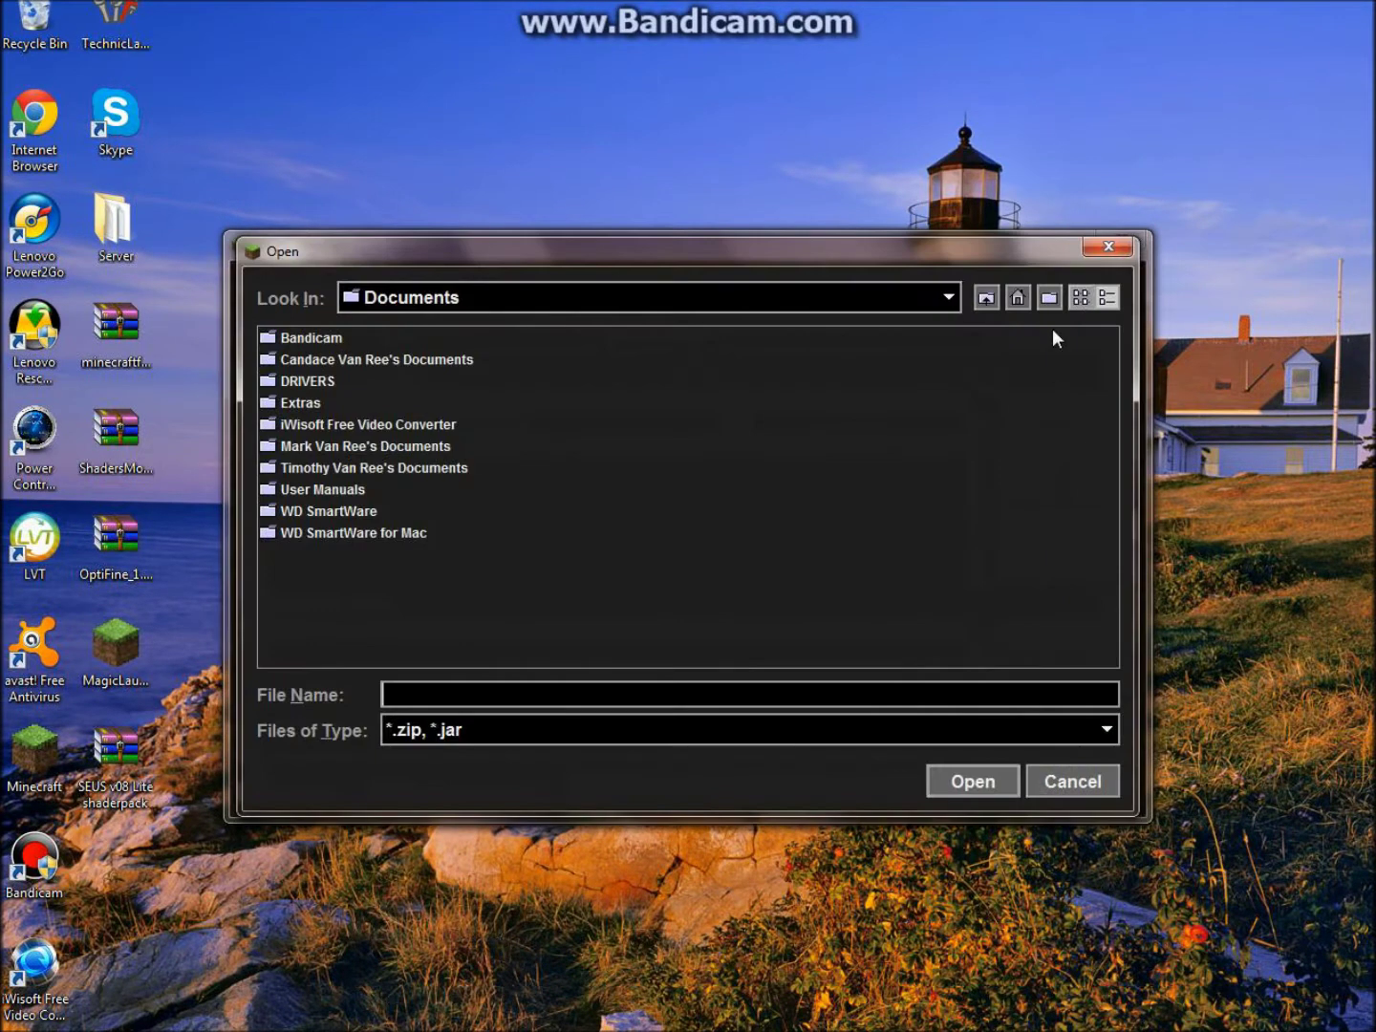
pyautogui.click(1105, 248)
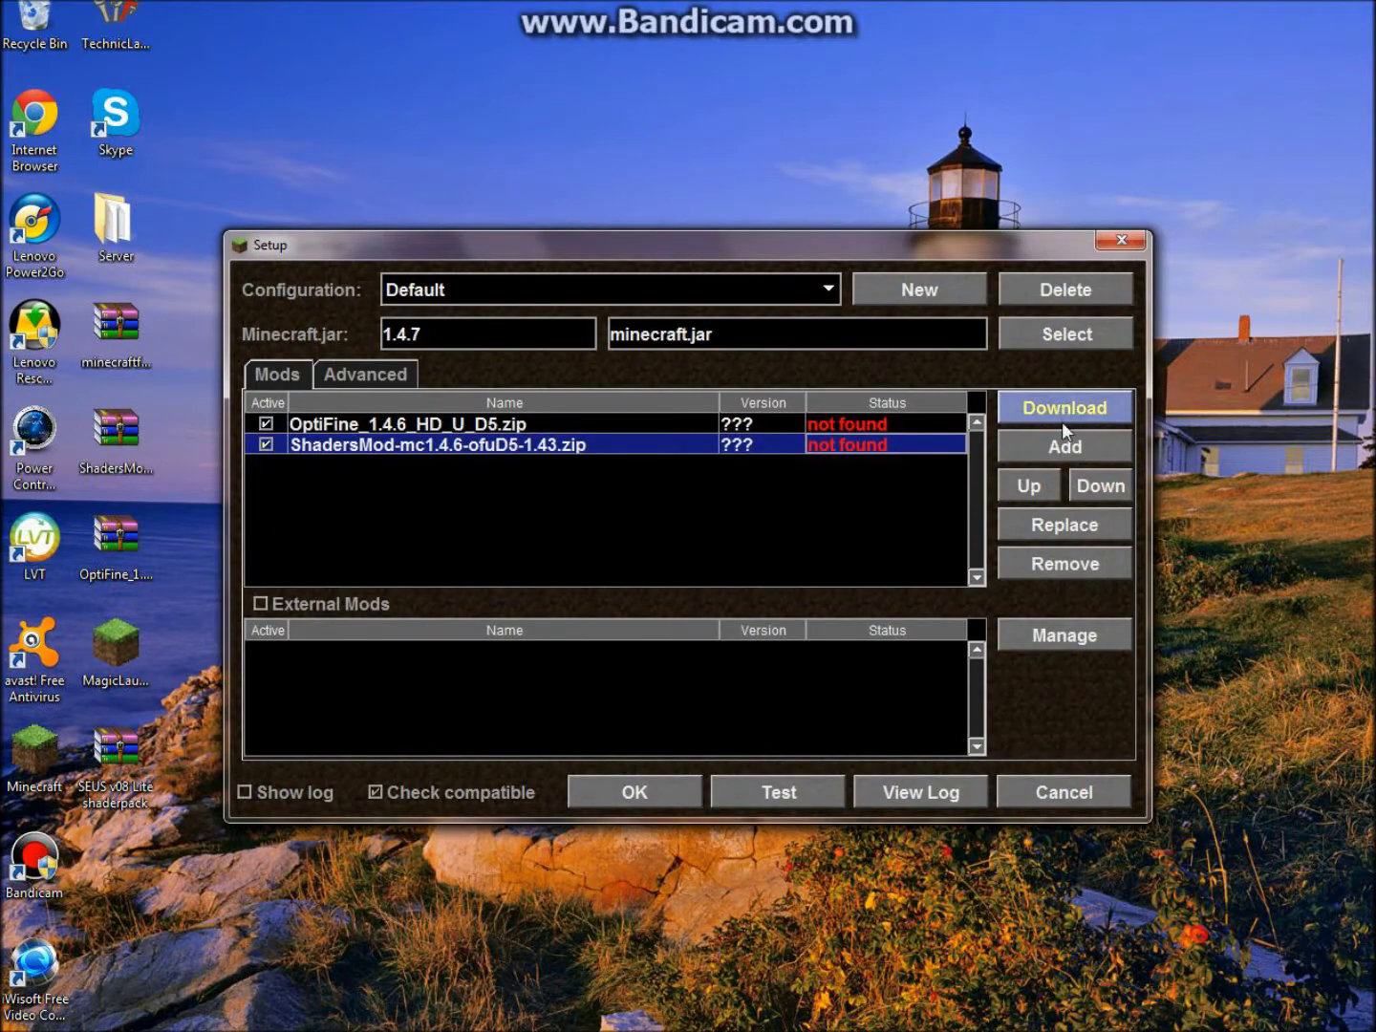
pyautogui.click(1058, 564)
pyautogui.click(844, 426)
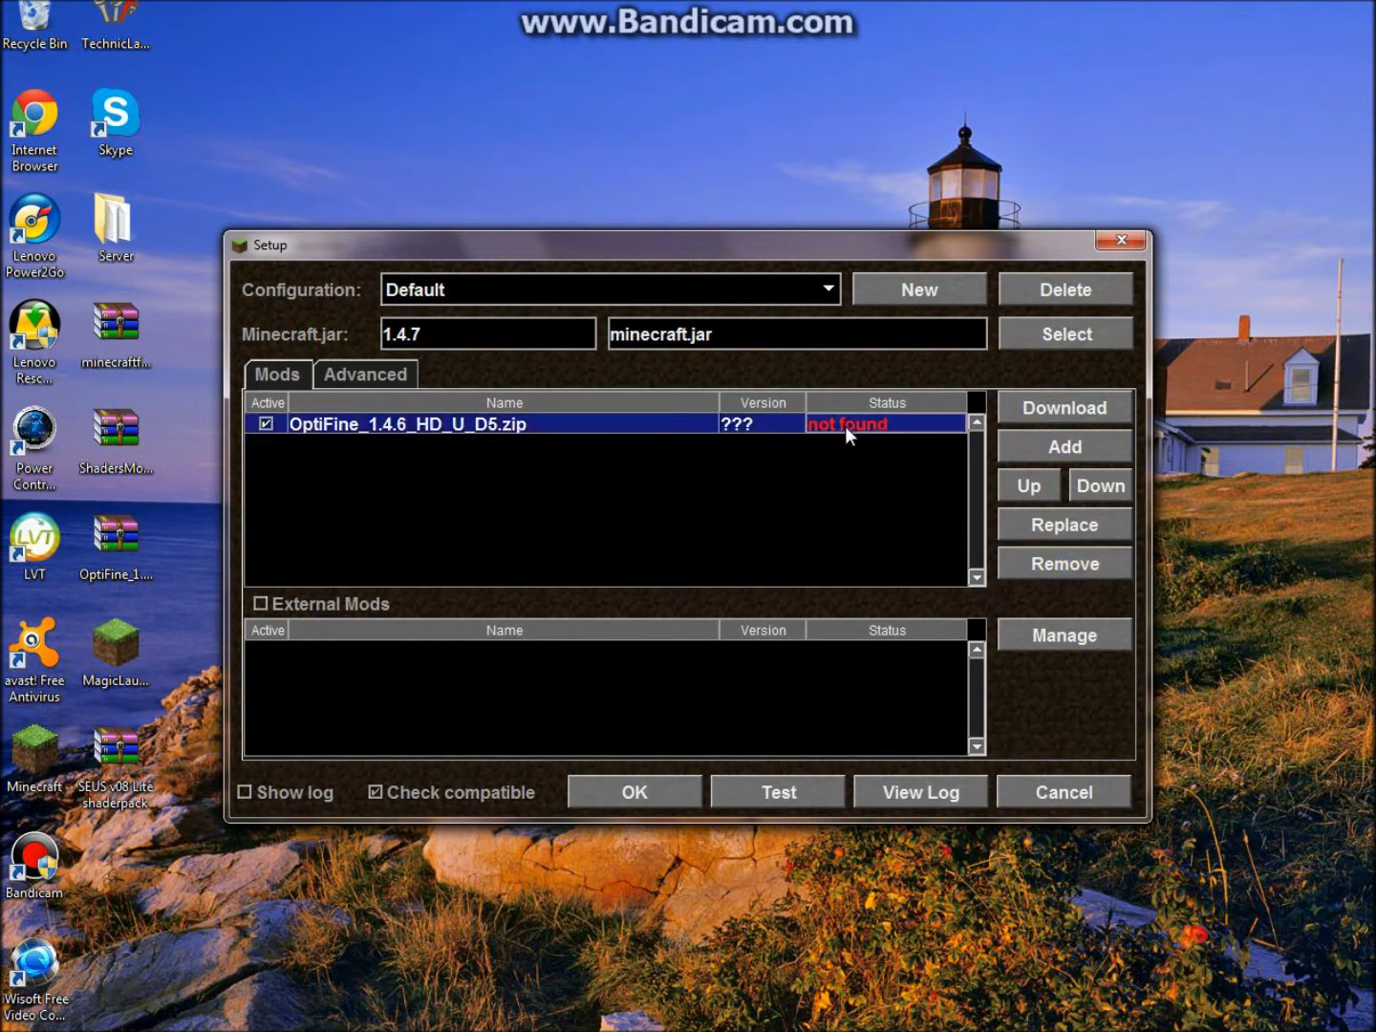
pyautogui.click(1027, 552)
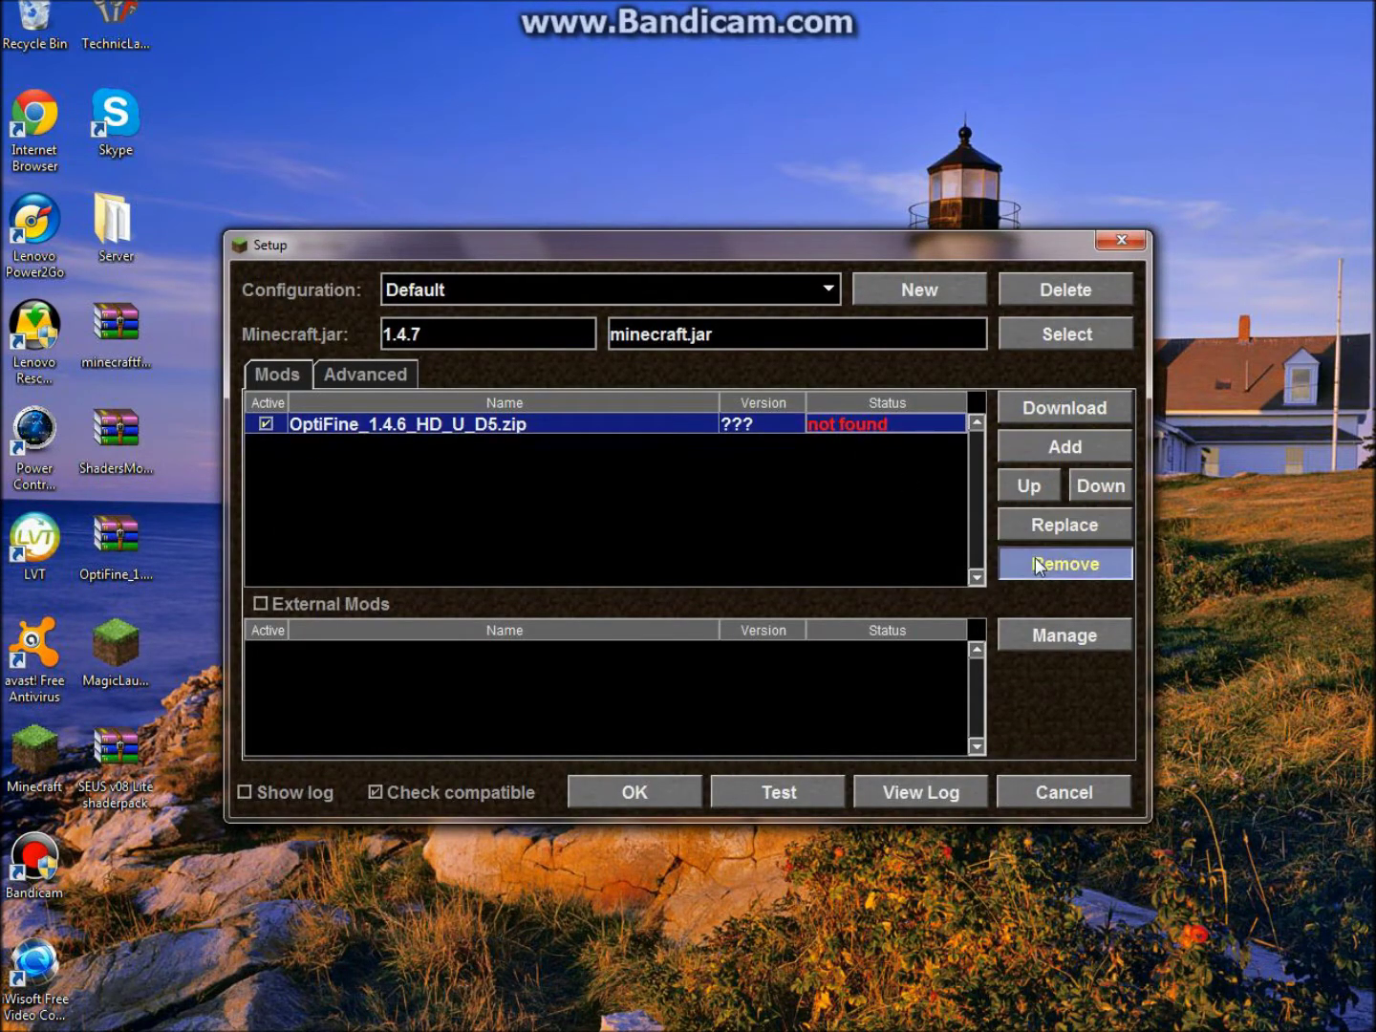
pyautogui.click(680, 793)
# Add OptiFine_1.4.6_HD_U_D5.zip and ShadersMod-mc1.4.6-ofuD5-1.43.zip from the desktop to the Default configuration's mods, in that order.
pyautogui.click(1052, 701)
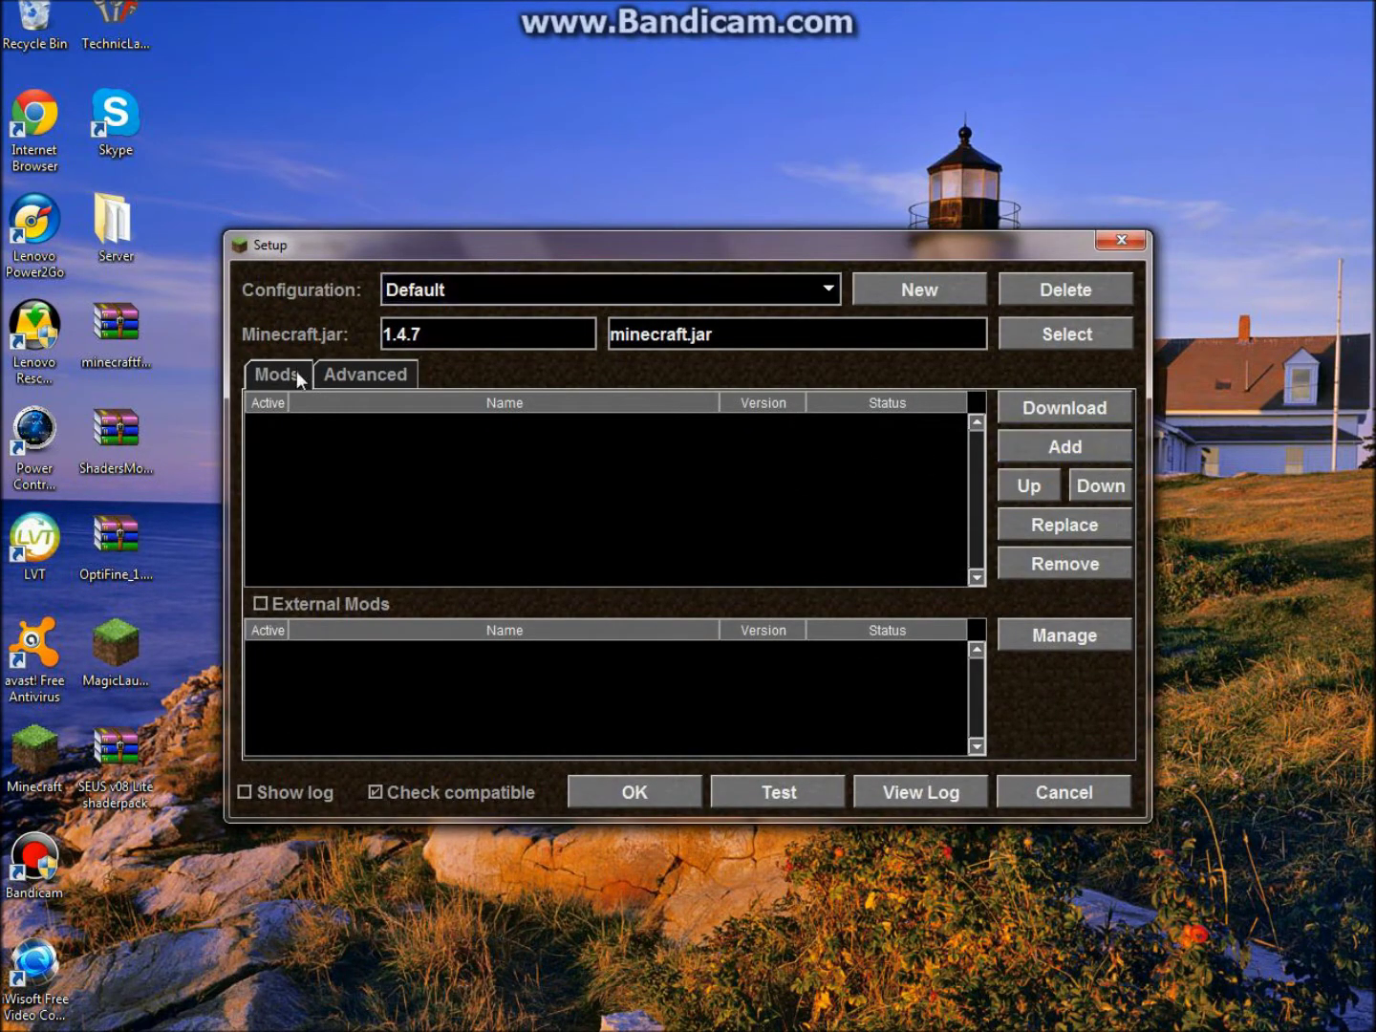
pyautogui.click(1045, 457)
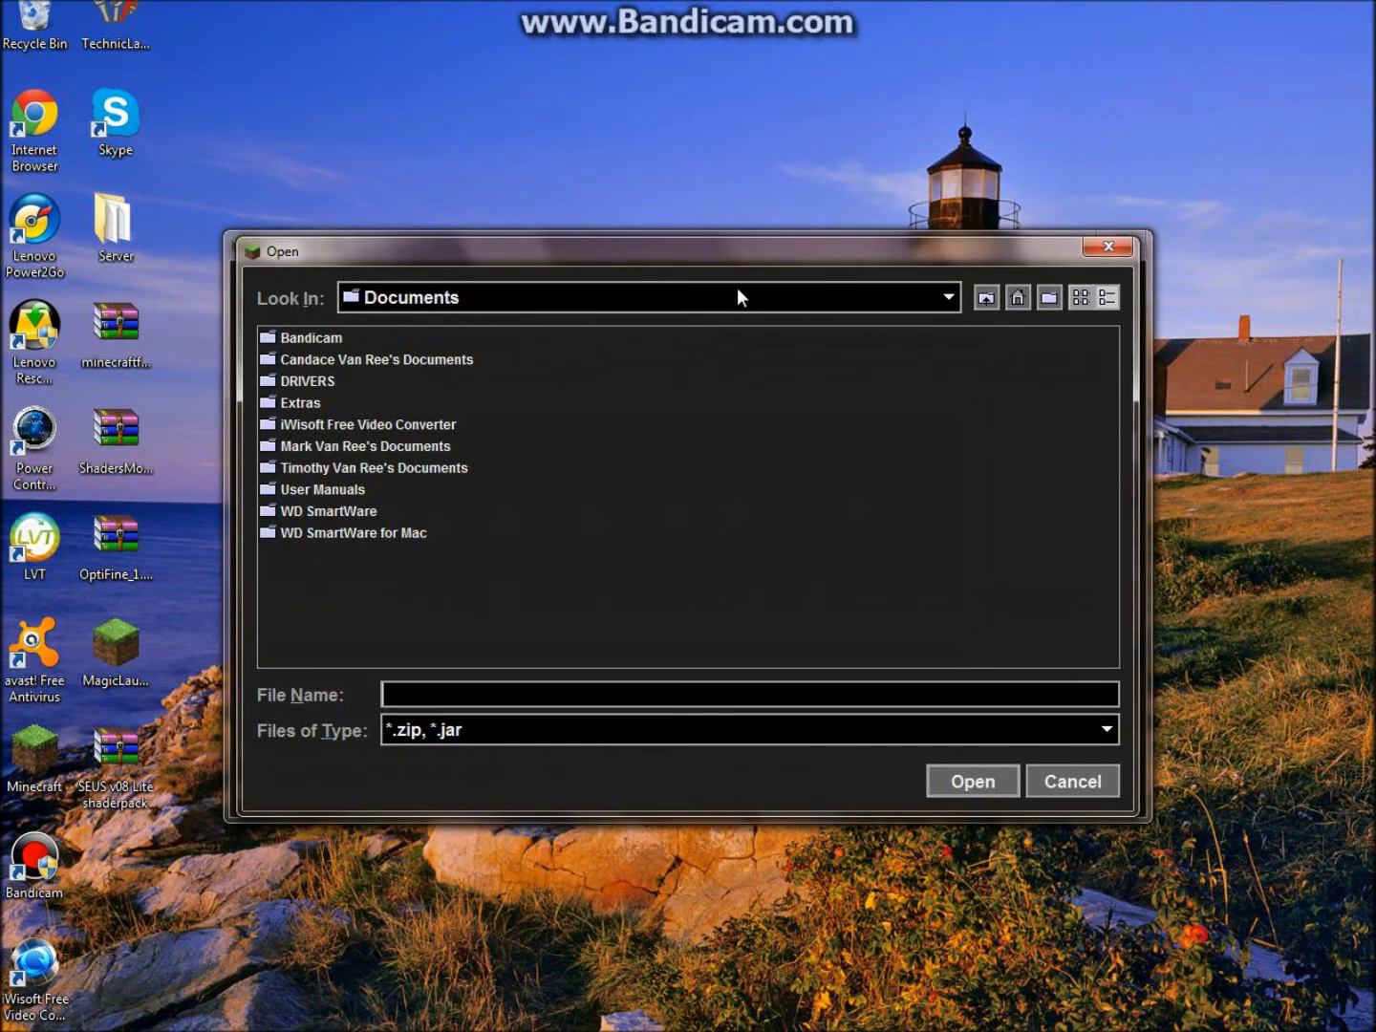
pyautogui.click(770, 297)
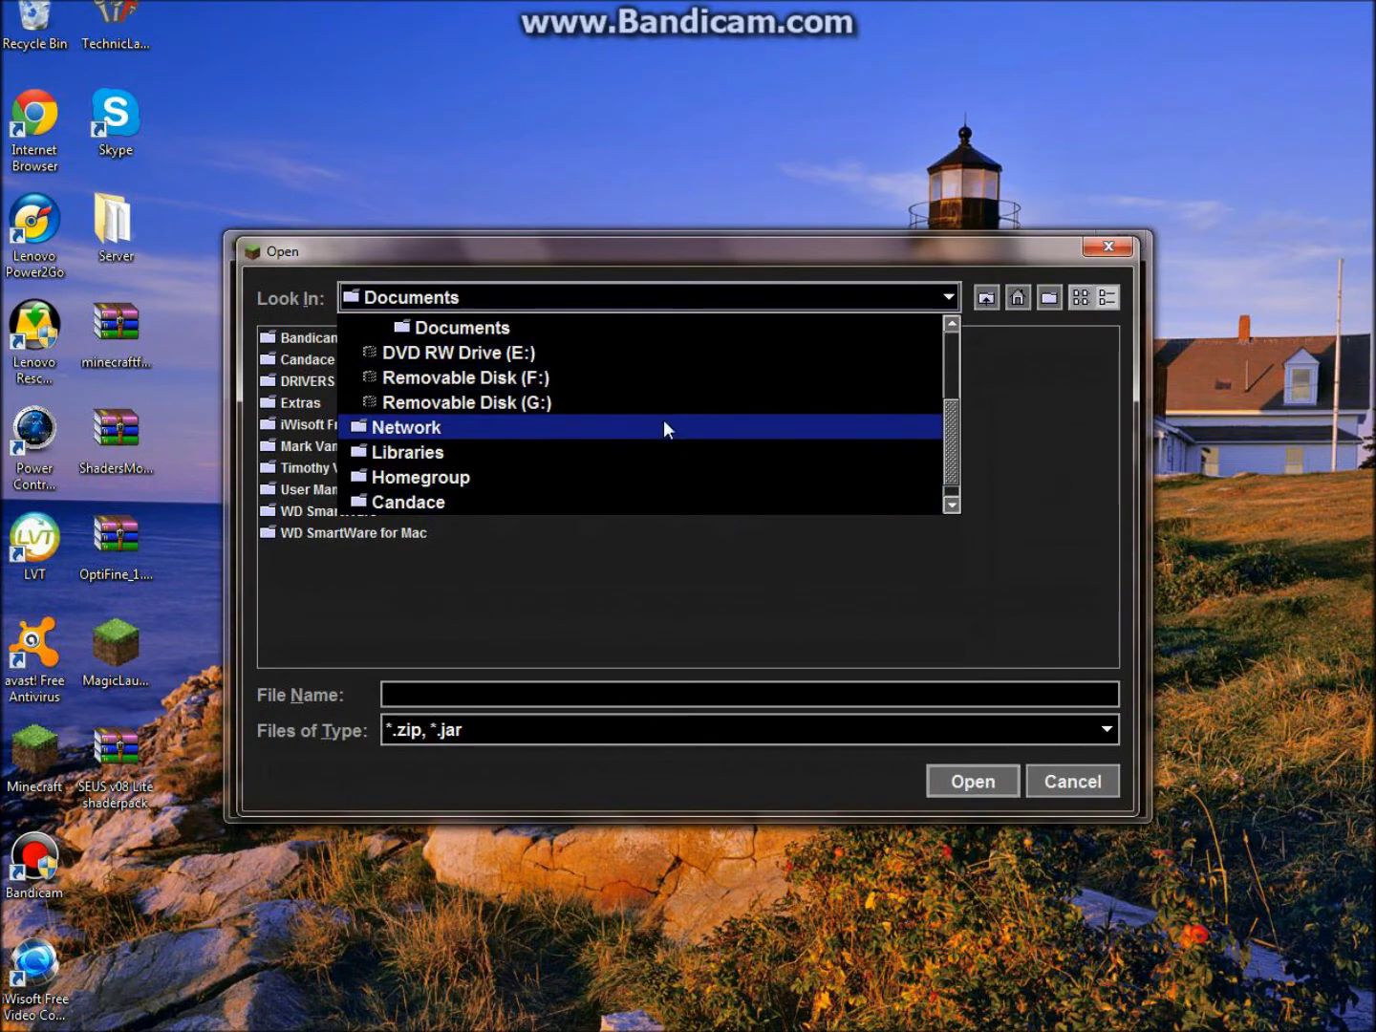
pyautogui.click(1013, 309)
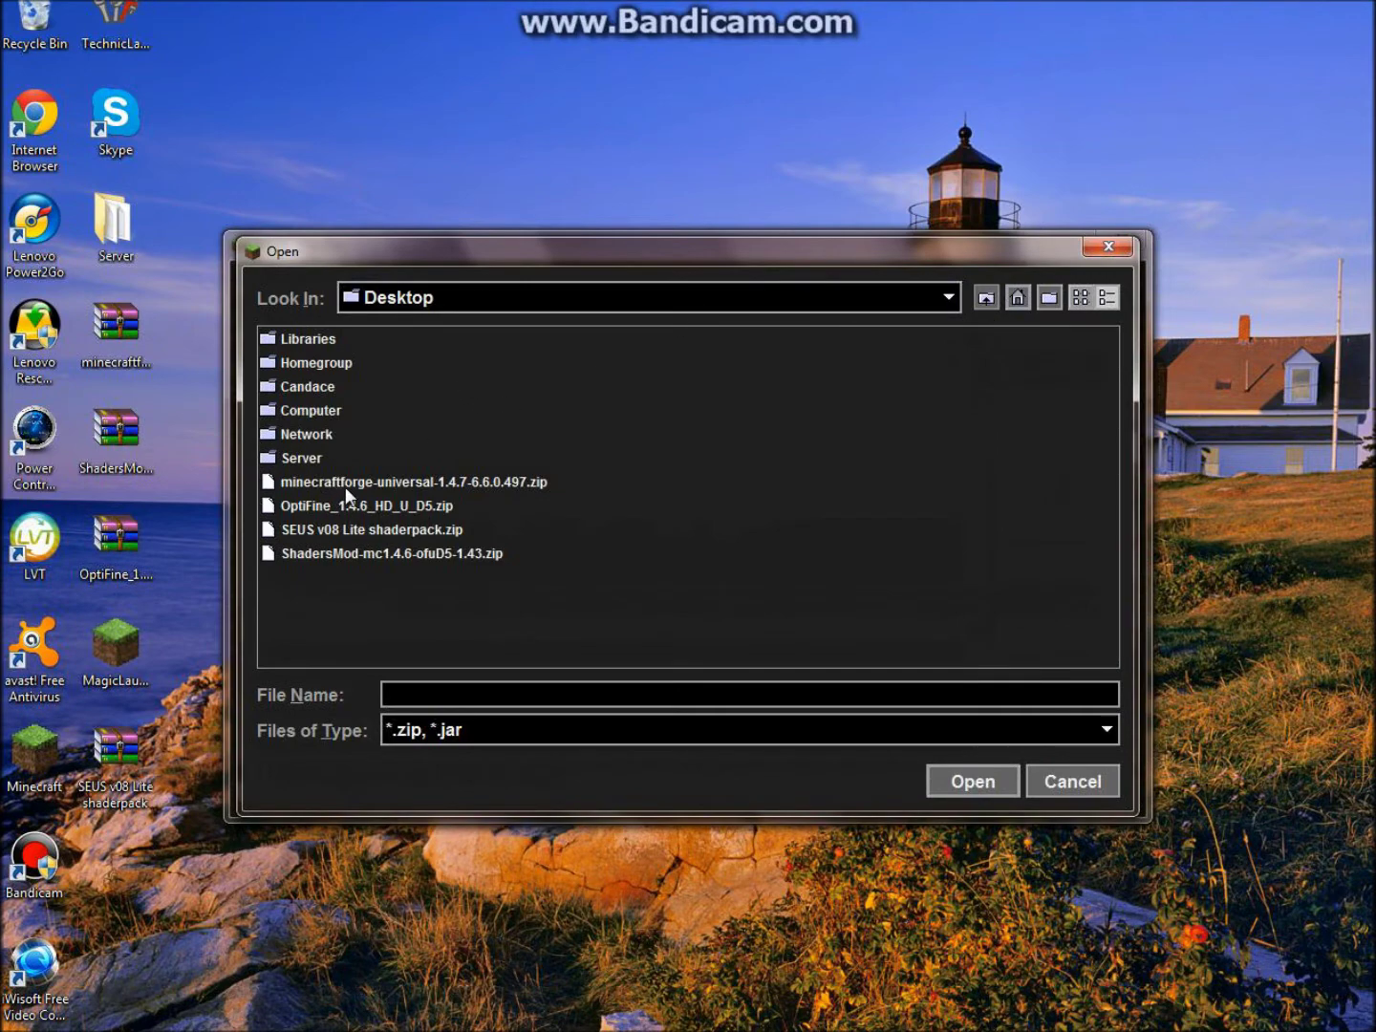
pyautogui.doubleClick(387, 506)
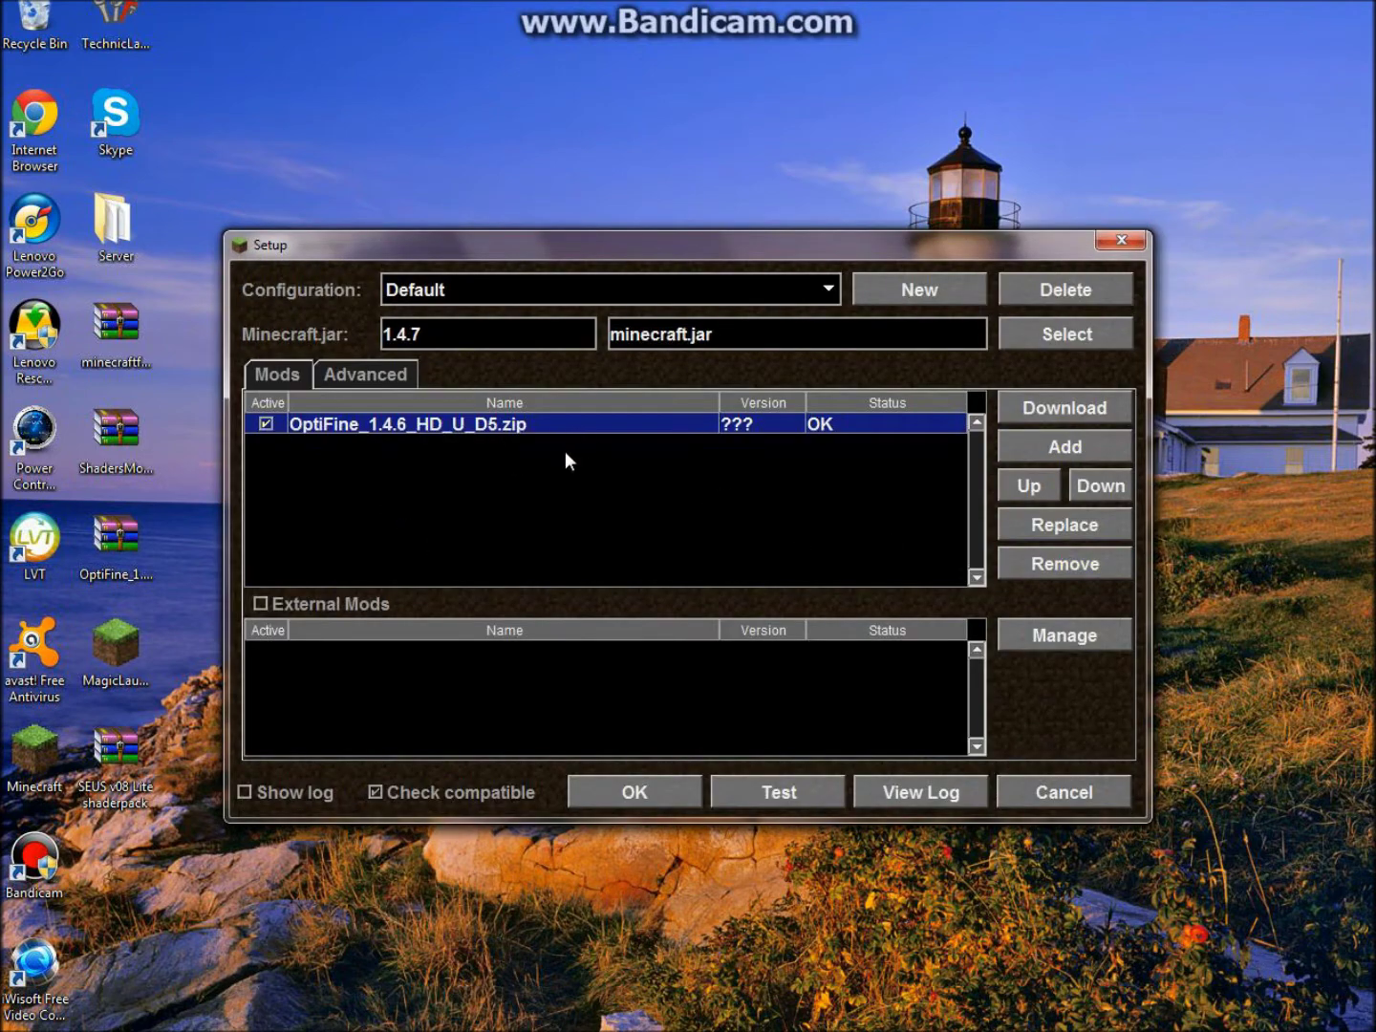
pyautogui.click(1037, 446)
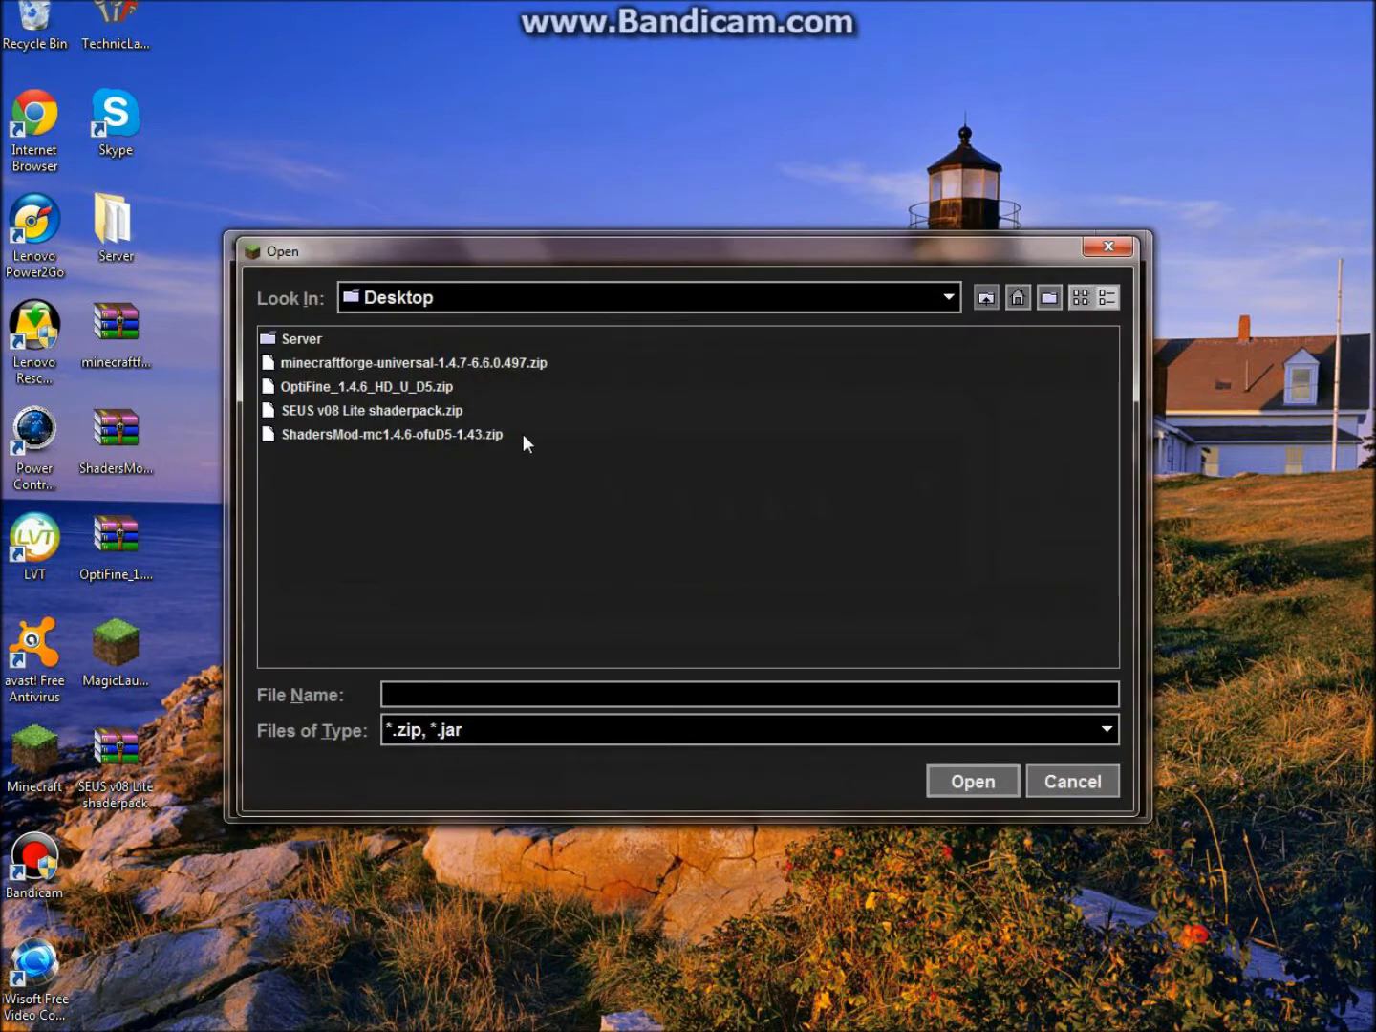
pyautogui.doubleClick(473, 433)
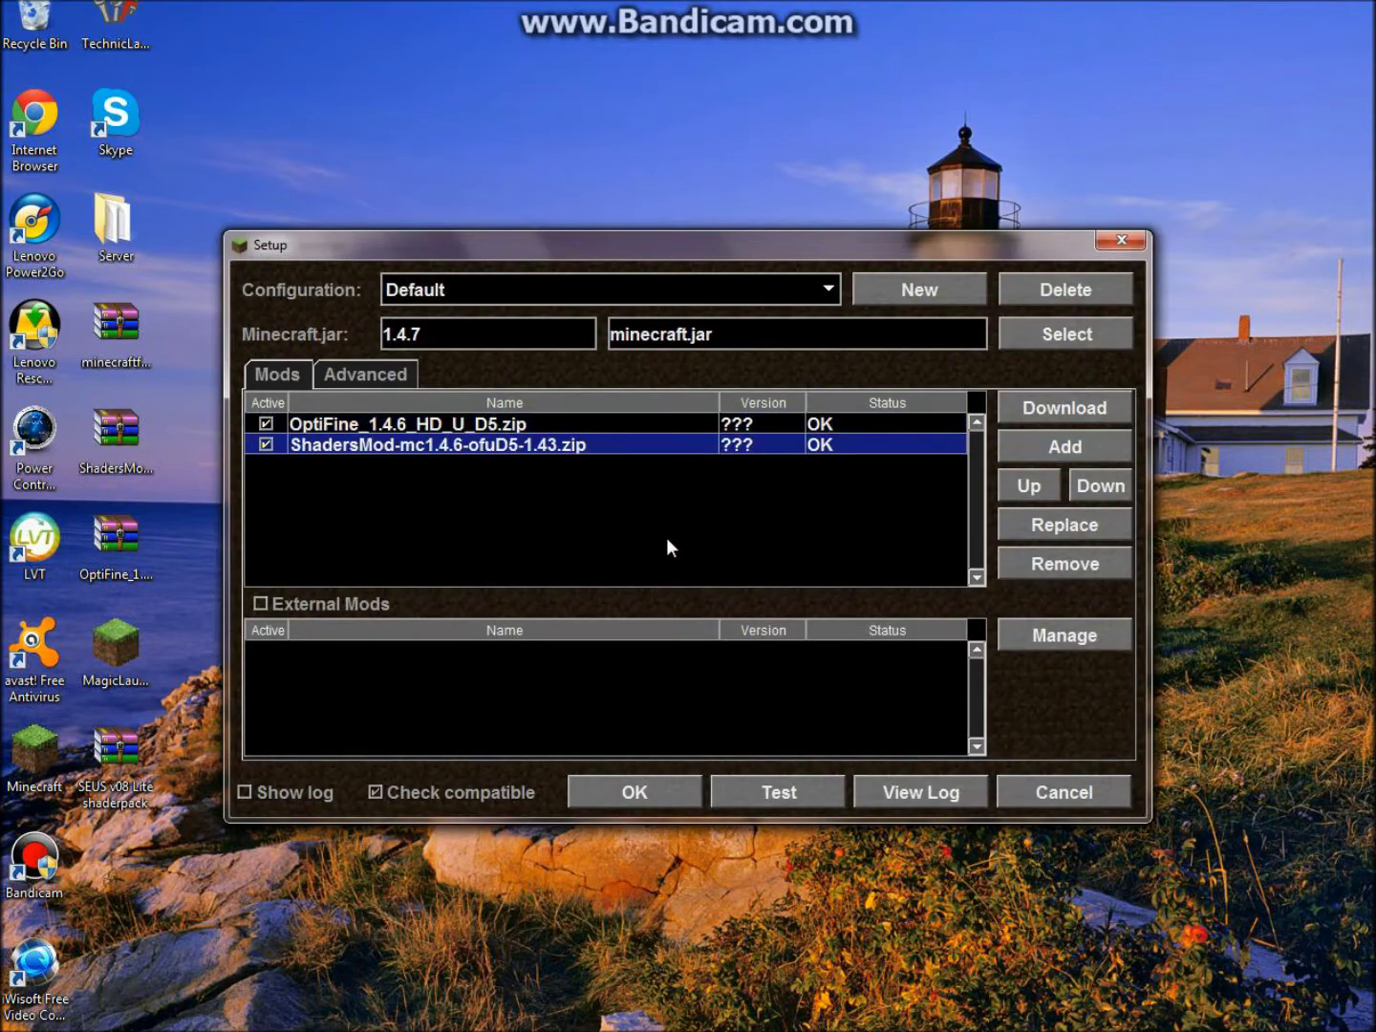
# Test-launch Minecraft with the configured mods and load the singleplayer world Tornado.
pyautogui.click(805, 790)
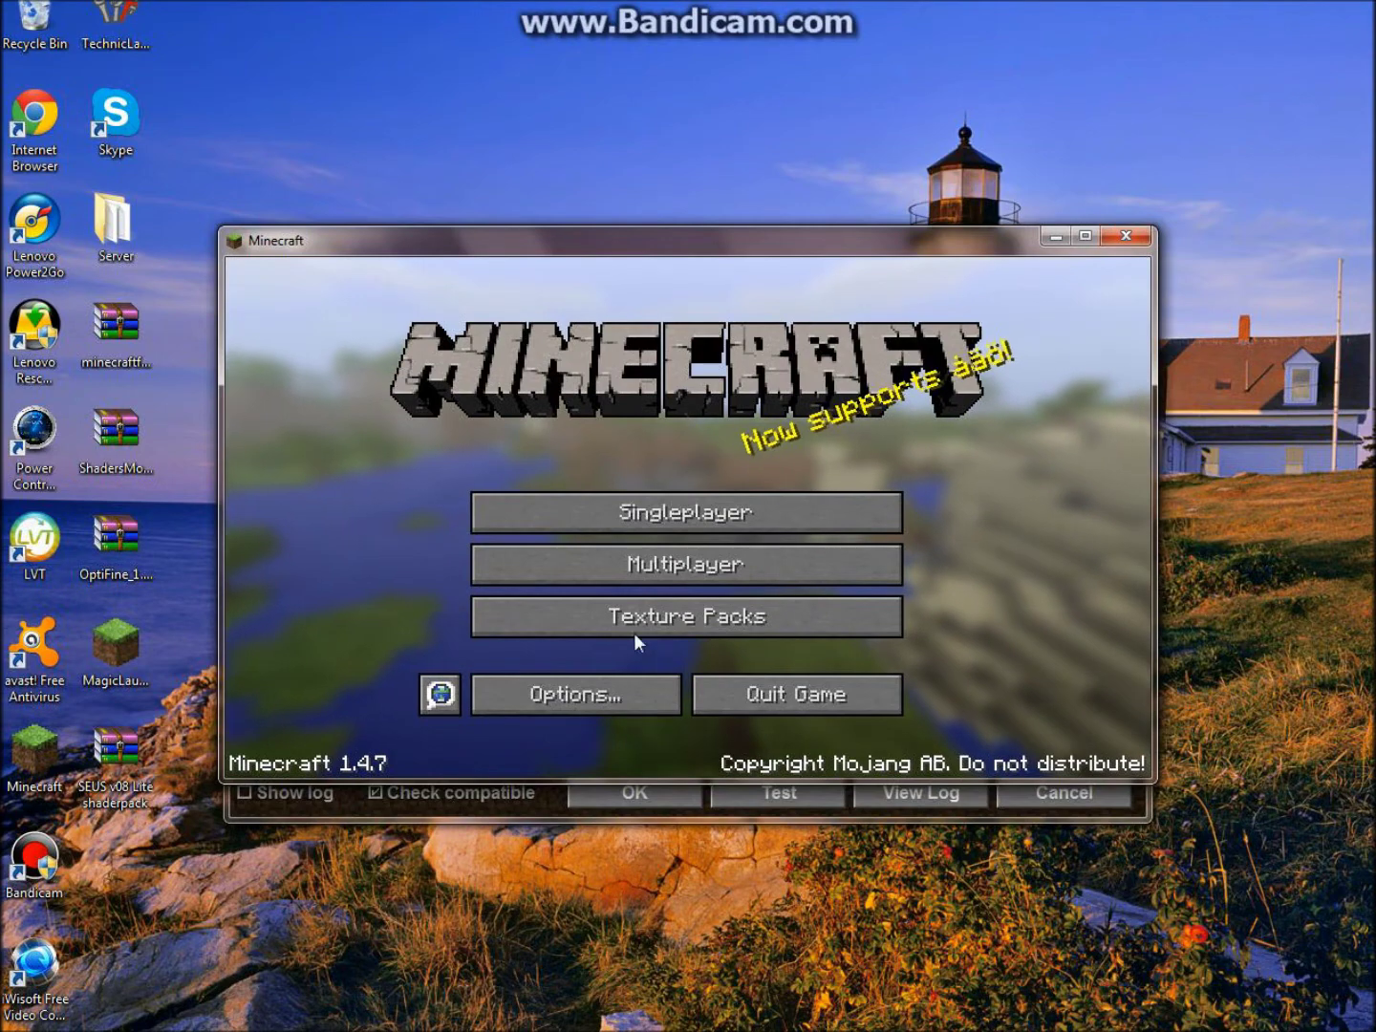
pyautogui.click(666, 571)
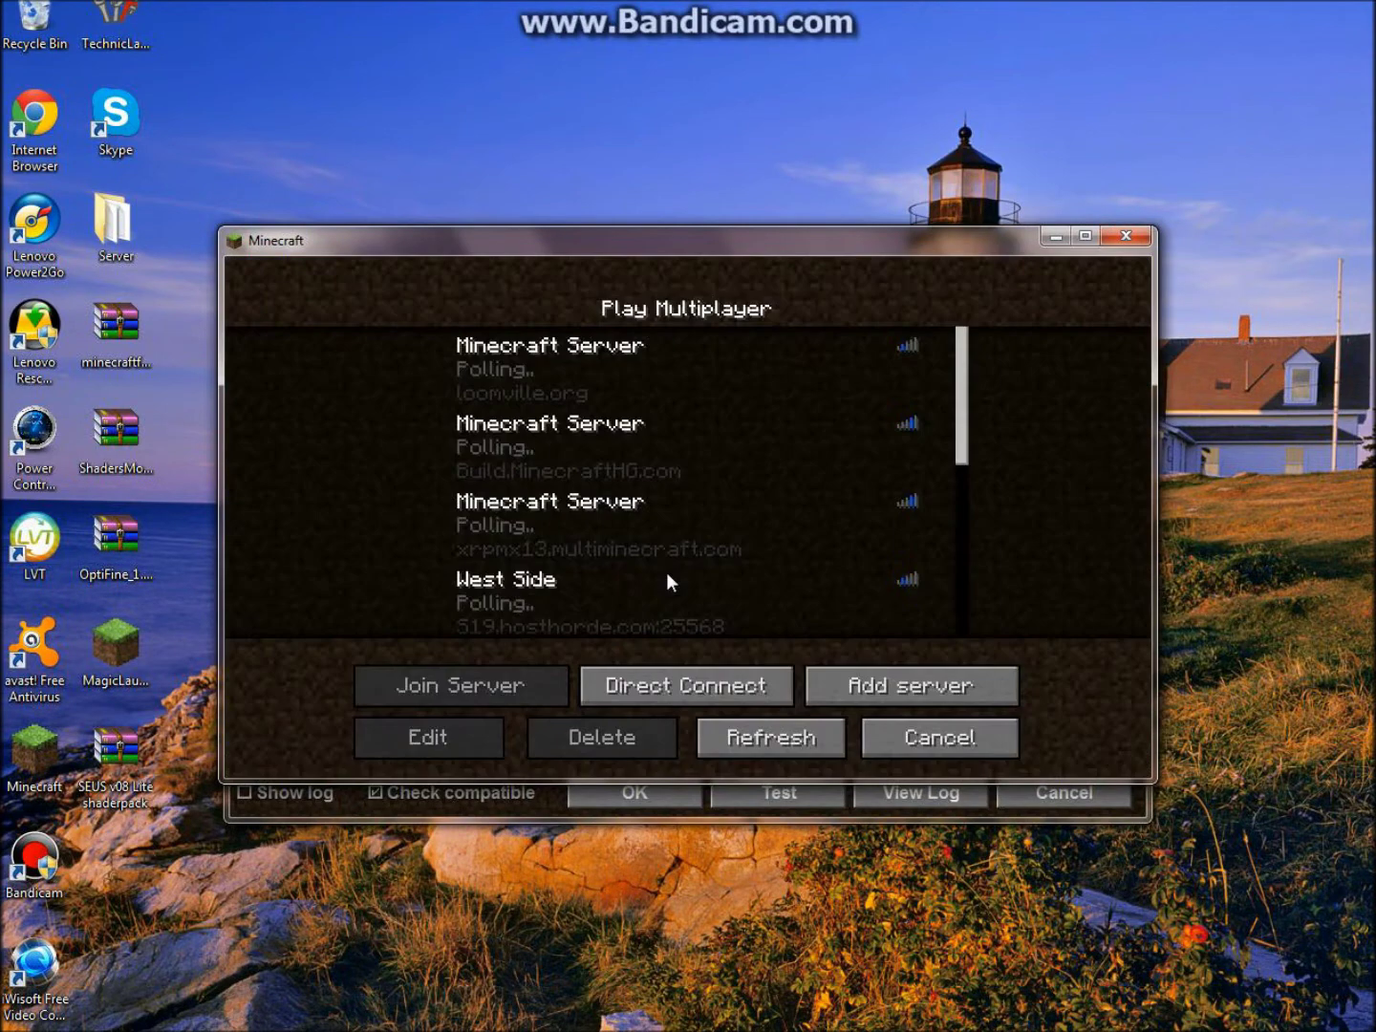
pyautogui.click(917, 736)
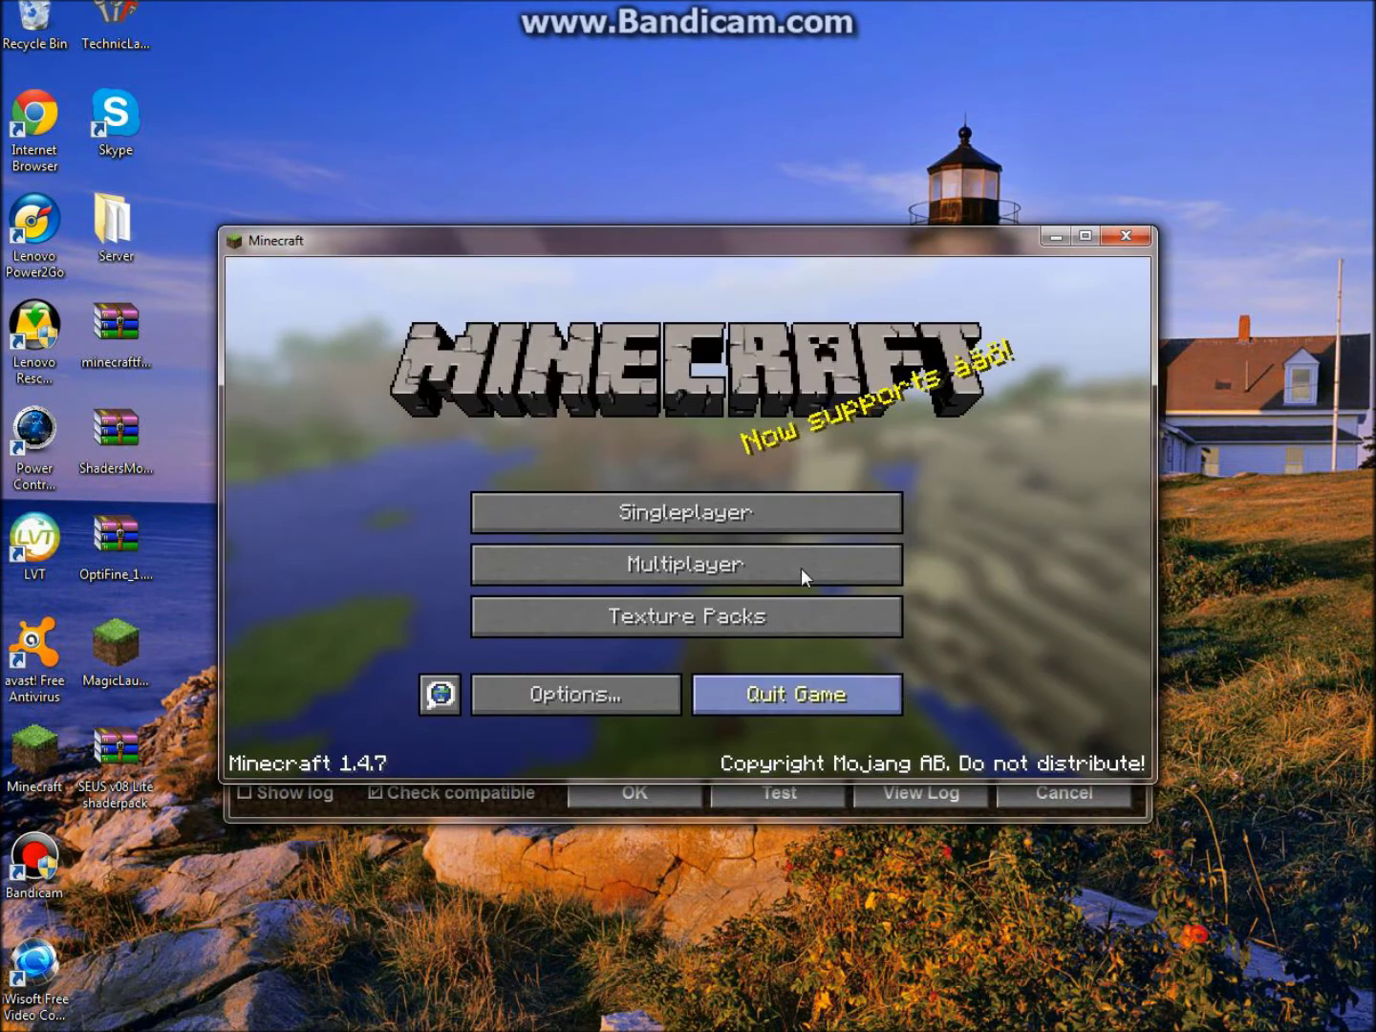
pyautogui.click(686, 499)
pyautogui.click(670, 368)
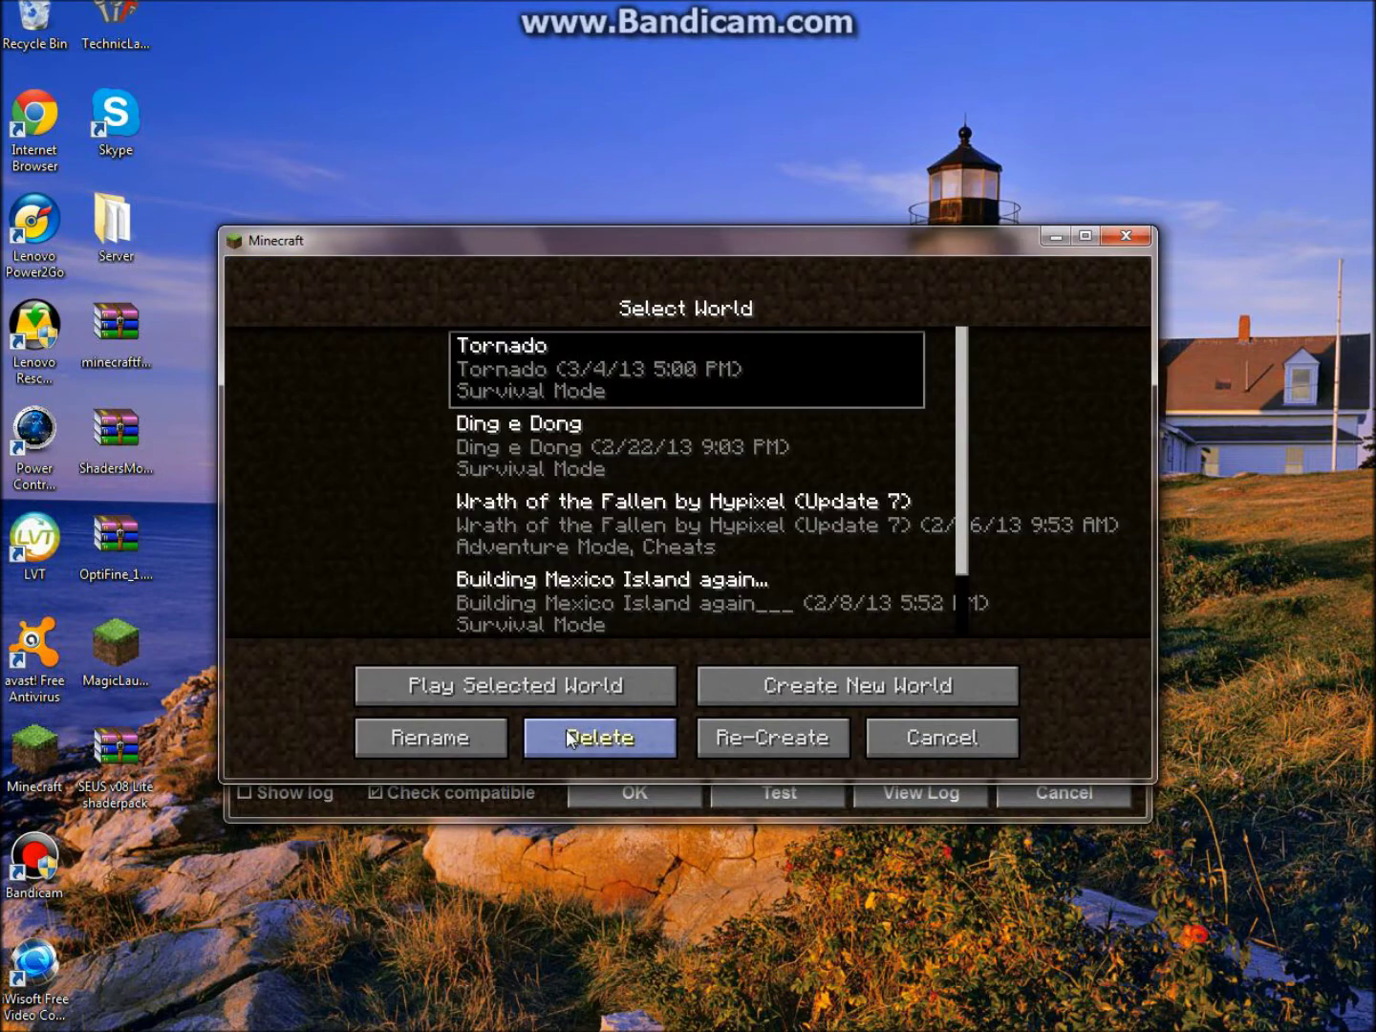
pyautogui.click(577, 682)
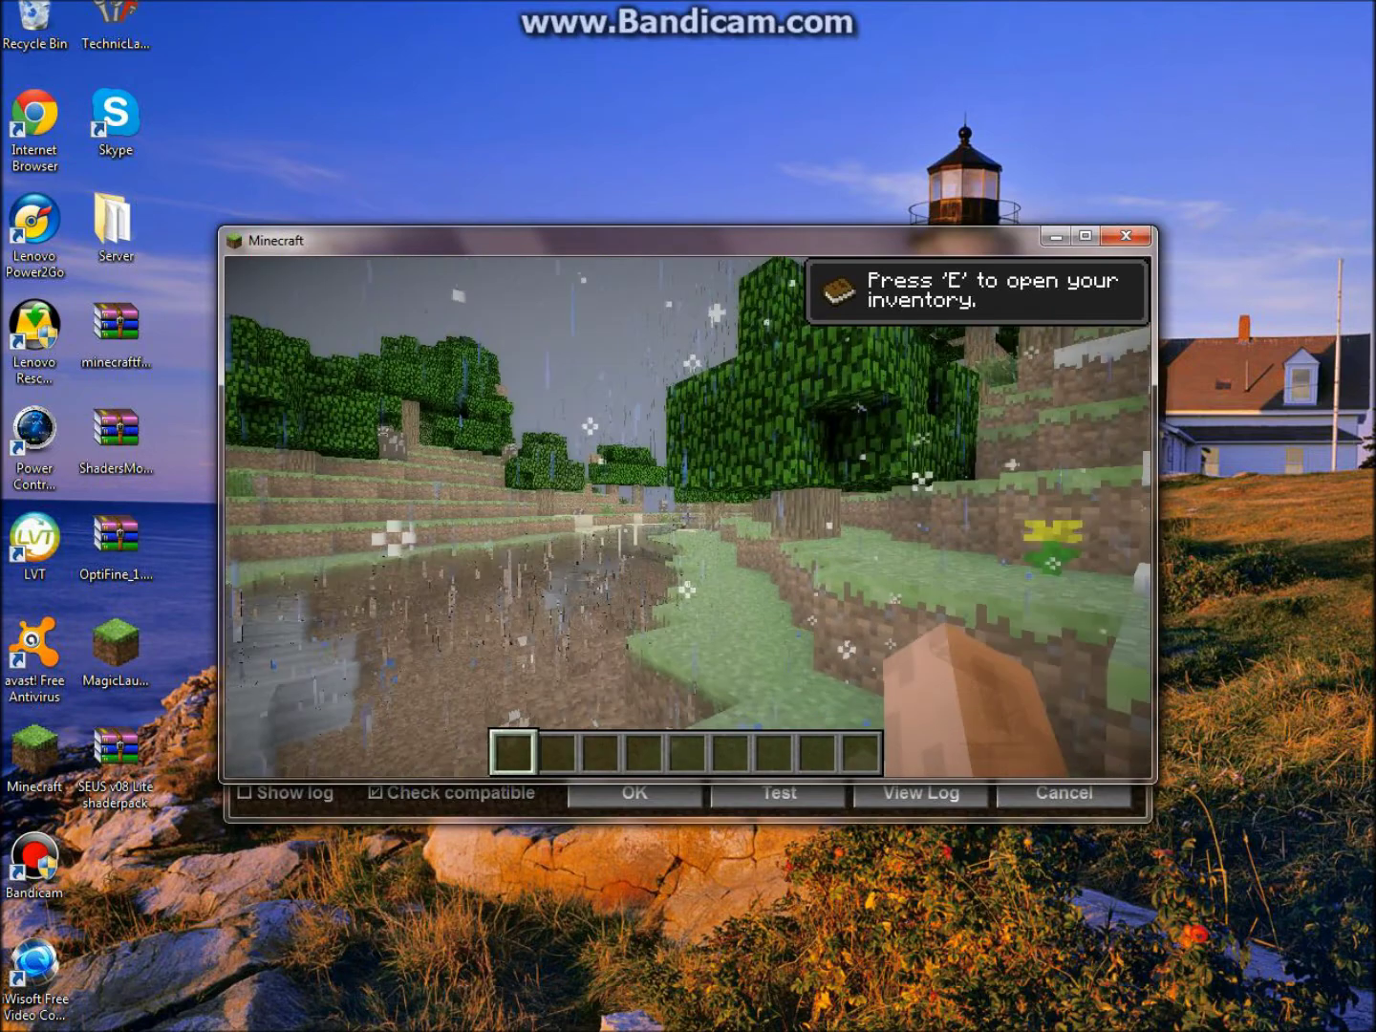
# Set Smooth Lighting to 100% and adjust Brightness in the game's video settings, and return to the world.
pyautogui.press('Escape')
pyautogui.click(559, 578)
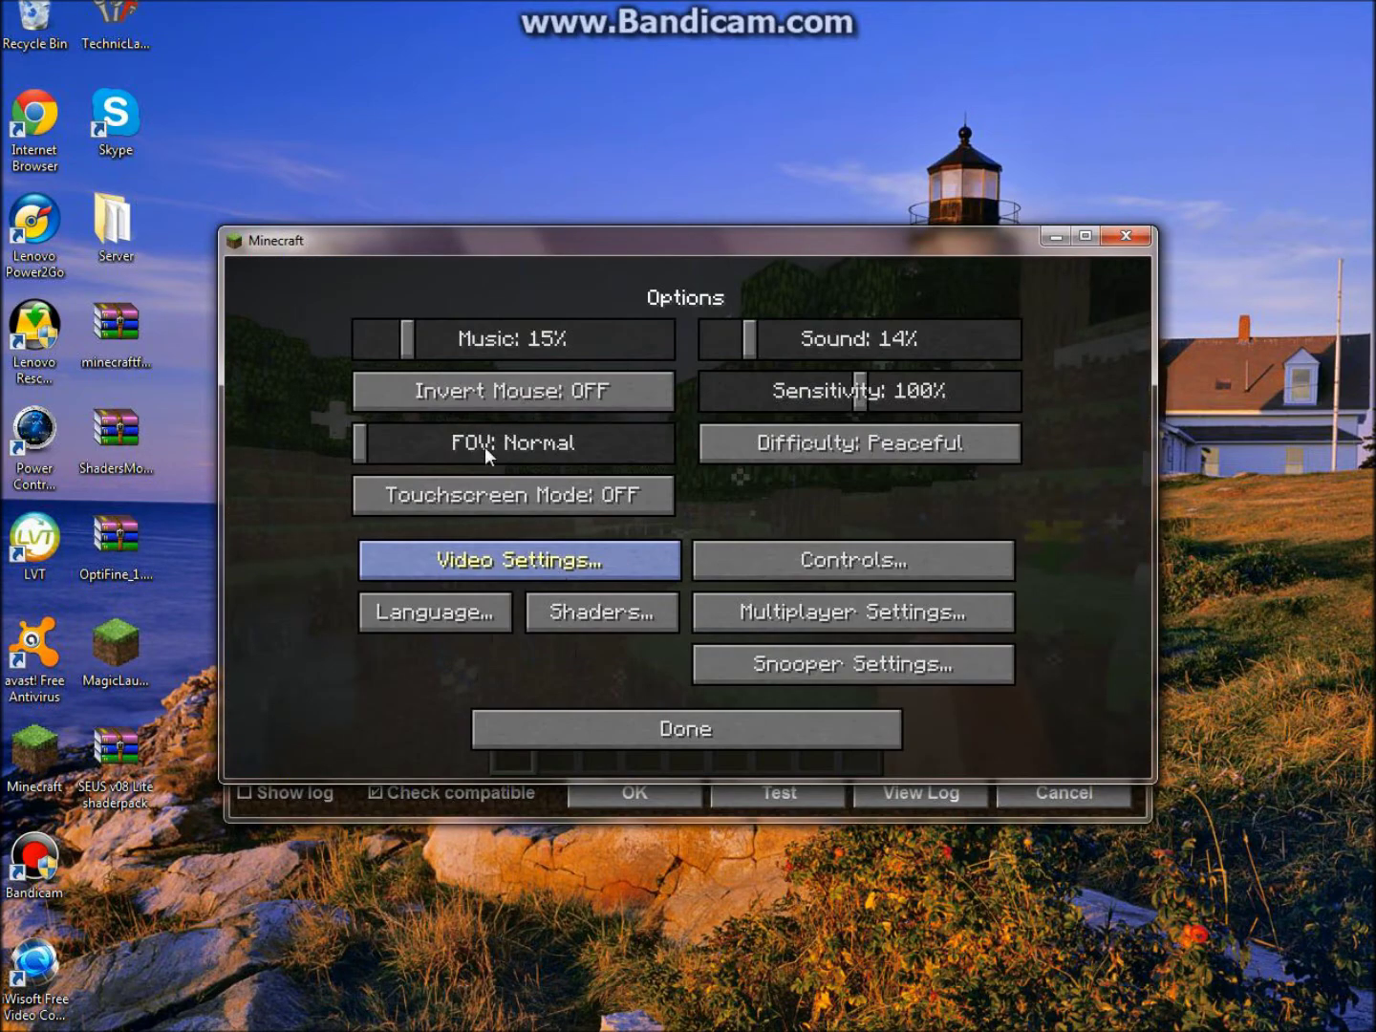
pyautogui.click(516, 561)
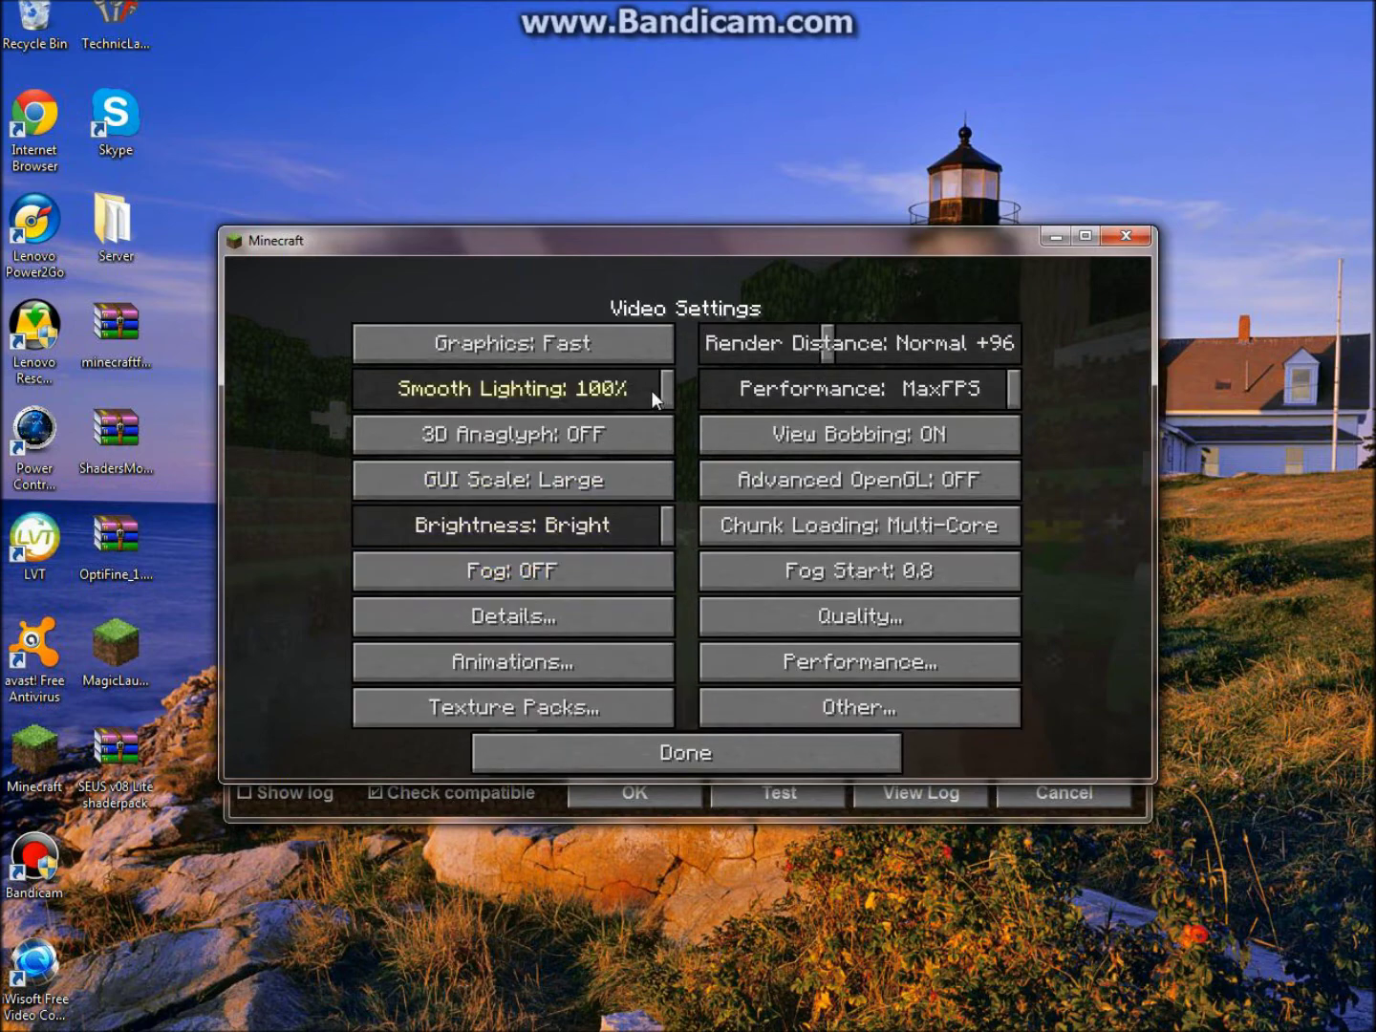
pyautogui.moveTo(650, 390)
pyautogui.mouseDown()
pyautogui.moveTo(456, 403)
pyautogui.moveTo(666, 398)
pyautogui.mouseUp()
pyautogui.moveTo(658, 524); pyautogui.dragTo(464, 558)
pyautogui.click(633, 760)
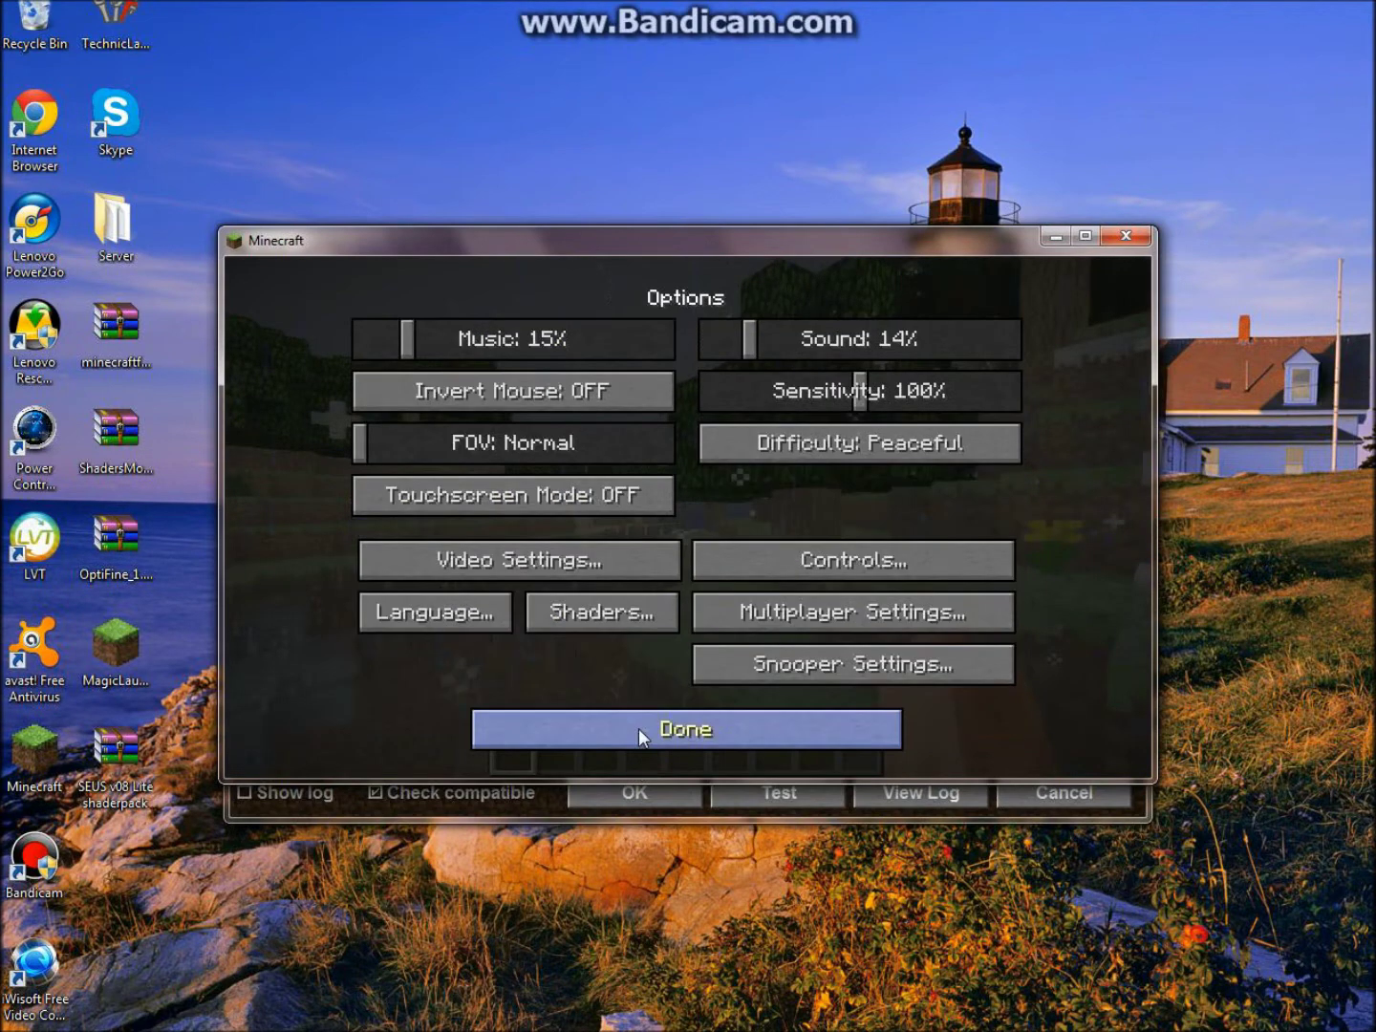
pyautogui.click(638, 728)
pyautogui.click(657, 416)
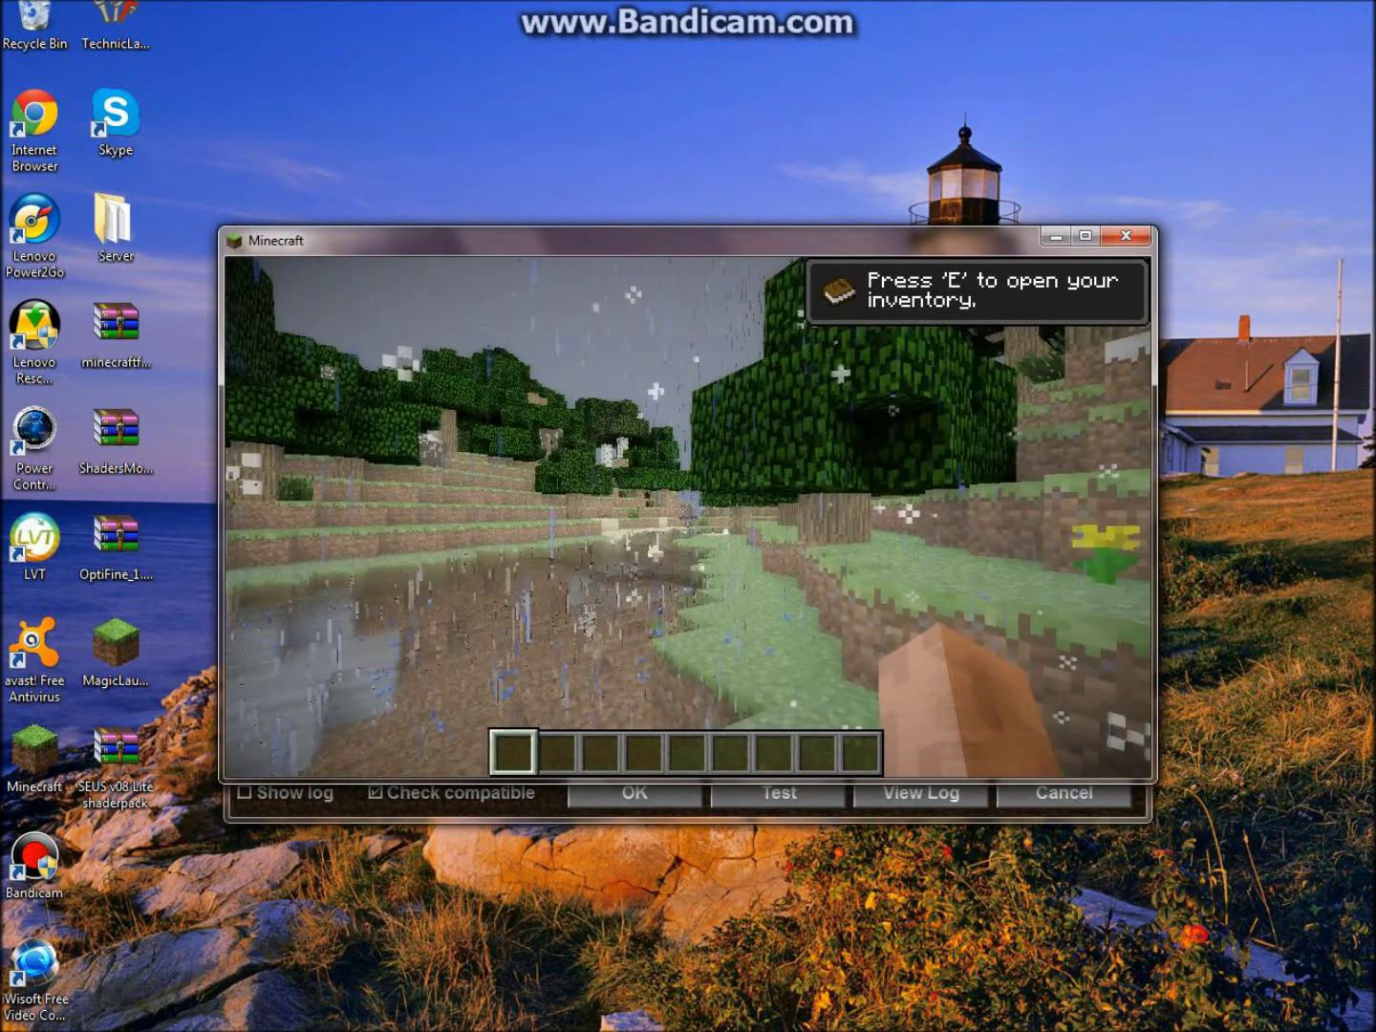
# Open the shaderpacks folder from the game's shader options.
pyautogui.press('Escape')
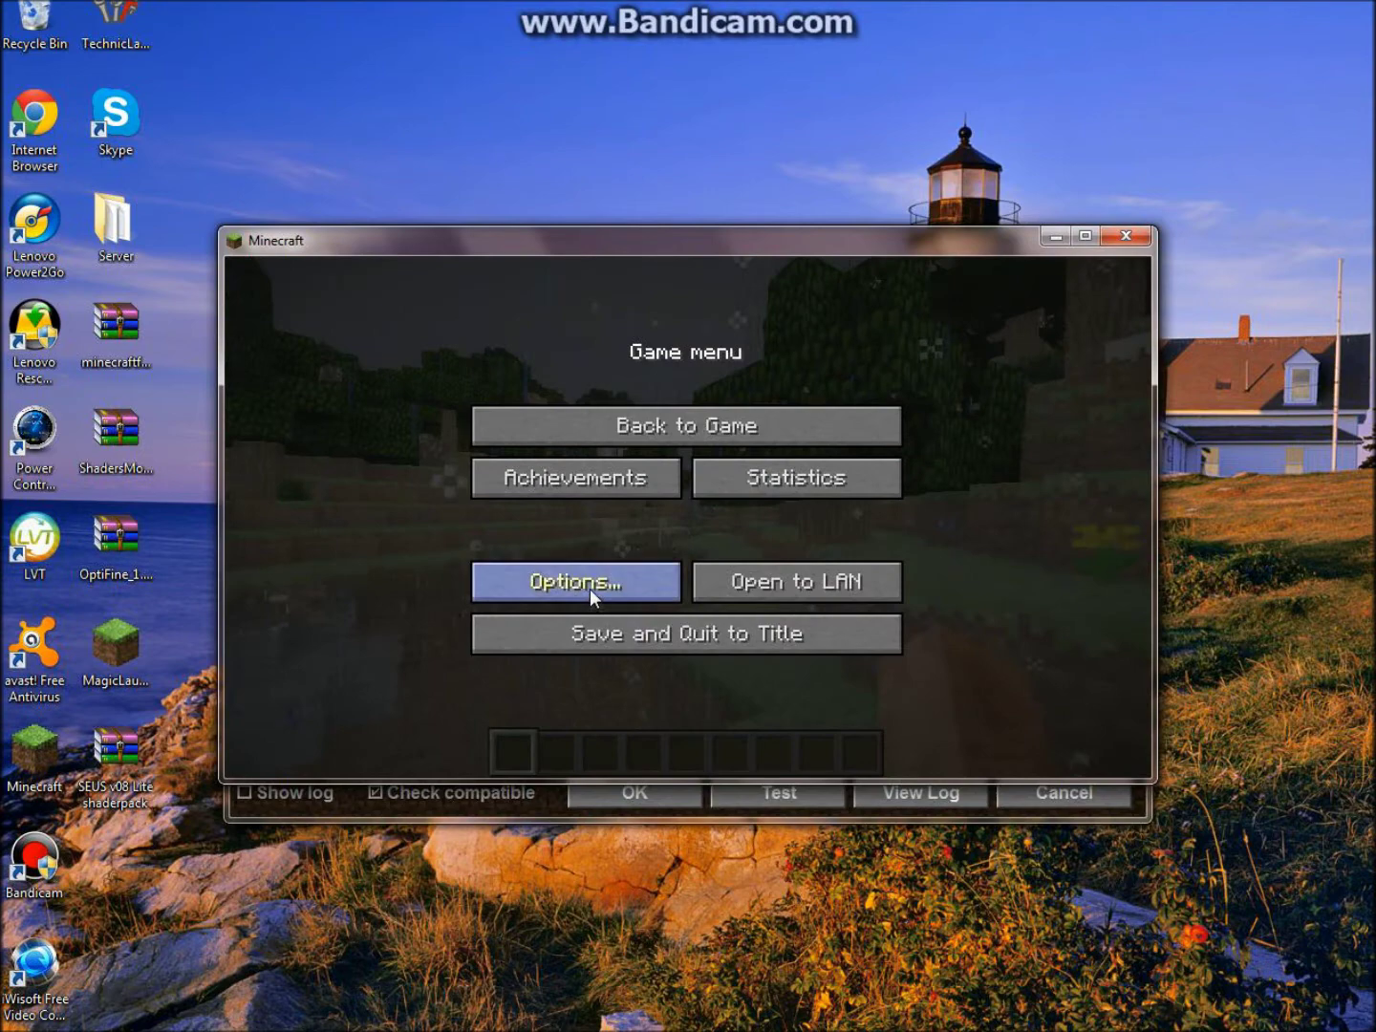
pyautogui.click(589, 590)
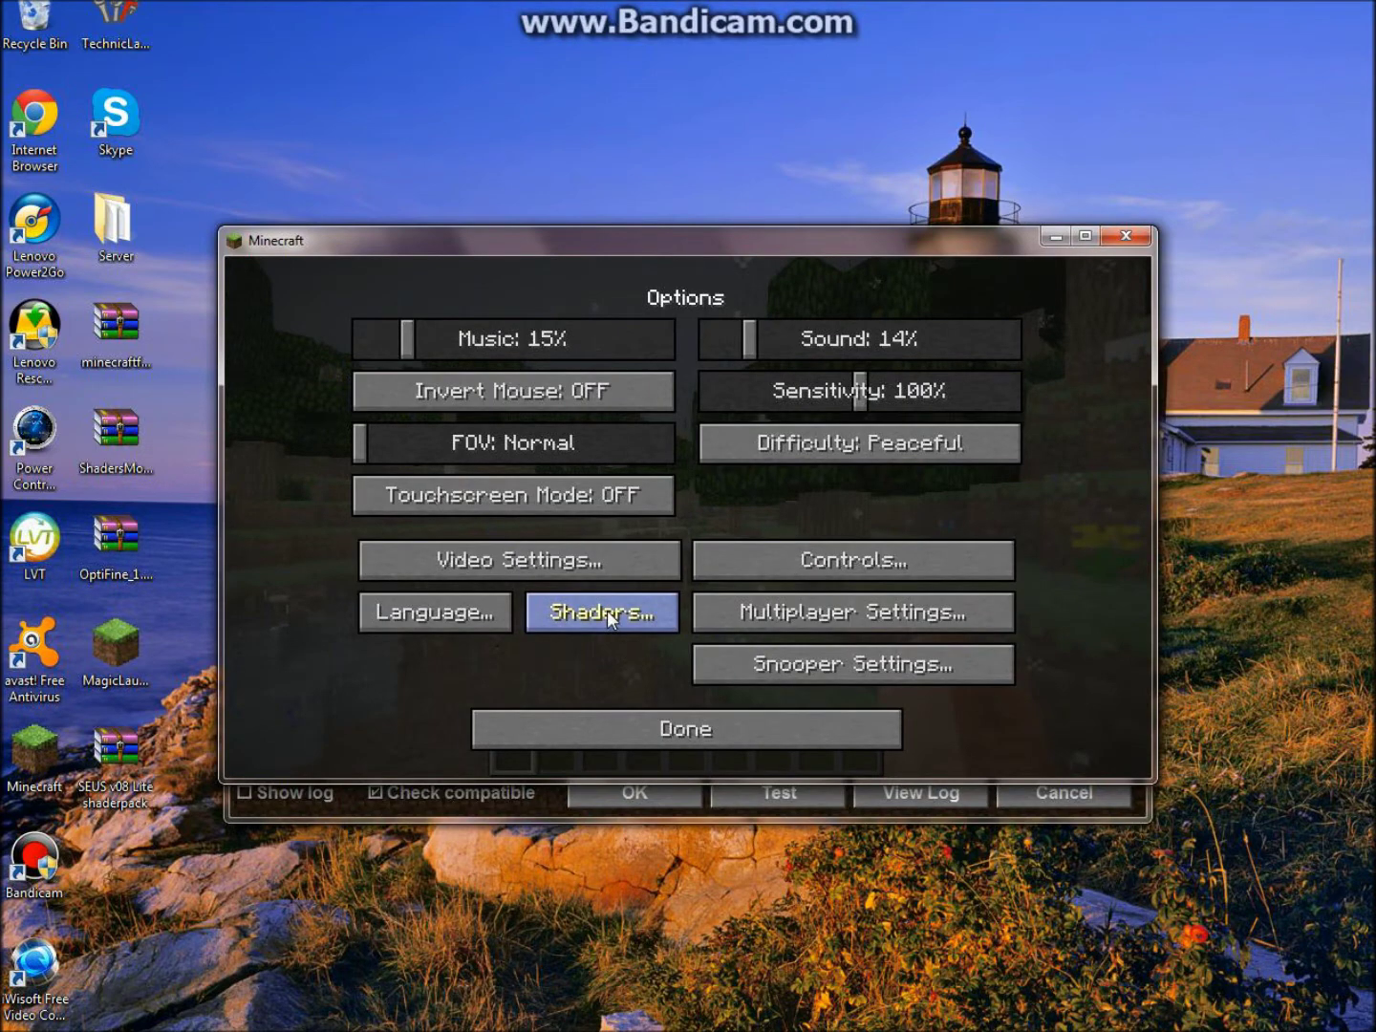
pyautogui.click(607, 614)
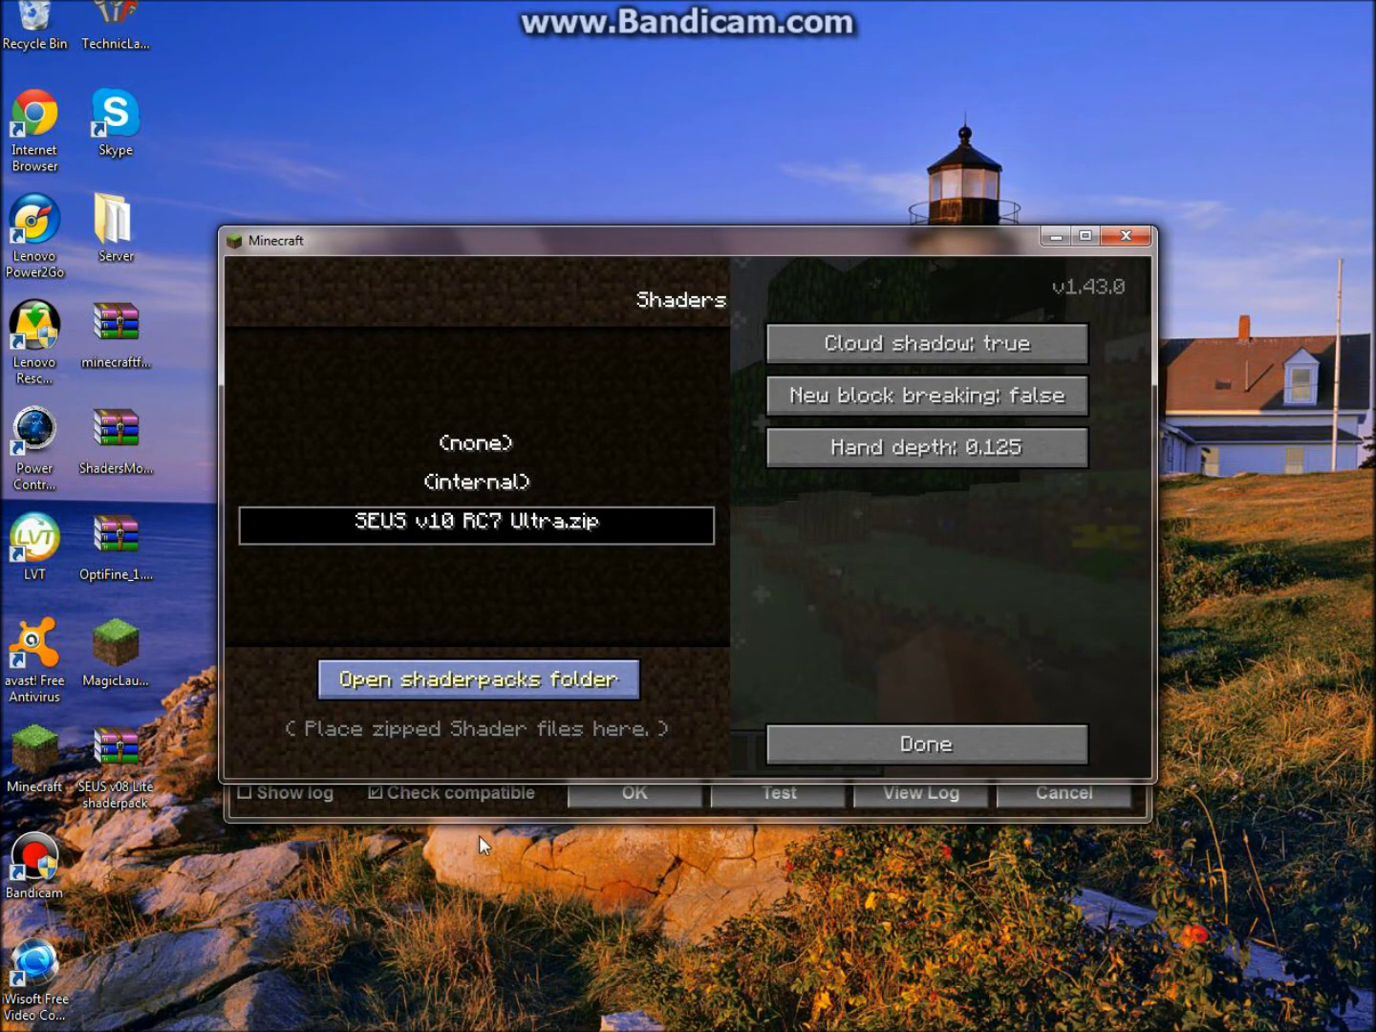
pyautogui.click(554, 680)
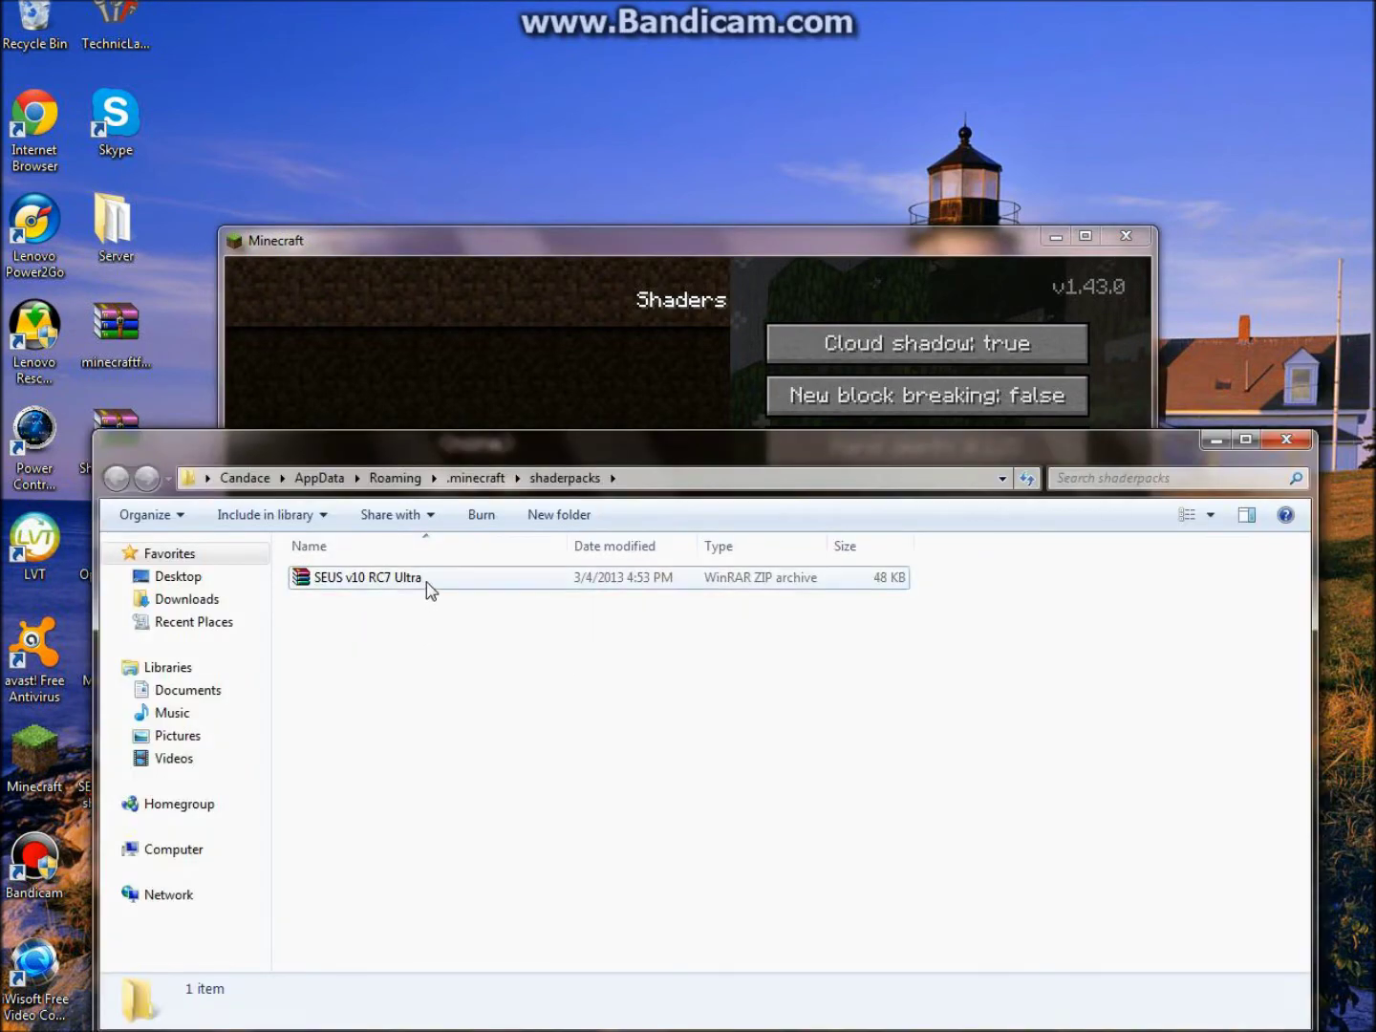
# Try to delete the SEUS v10 RC7 Ultra archive from the shaderpacks folder.
pyautogui.click(425, 581)
pyautogui.press('Delete')
pyautogui.click(762, 604)
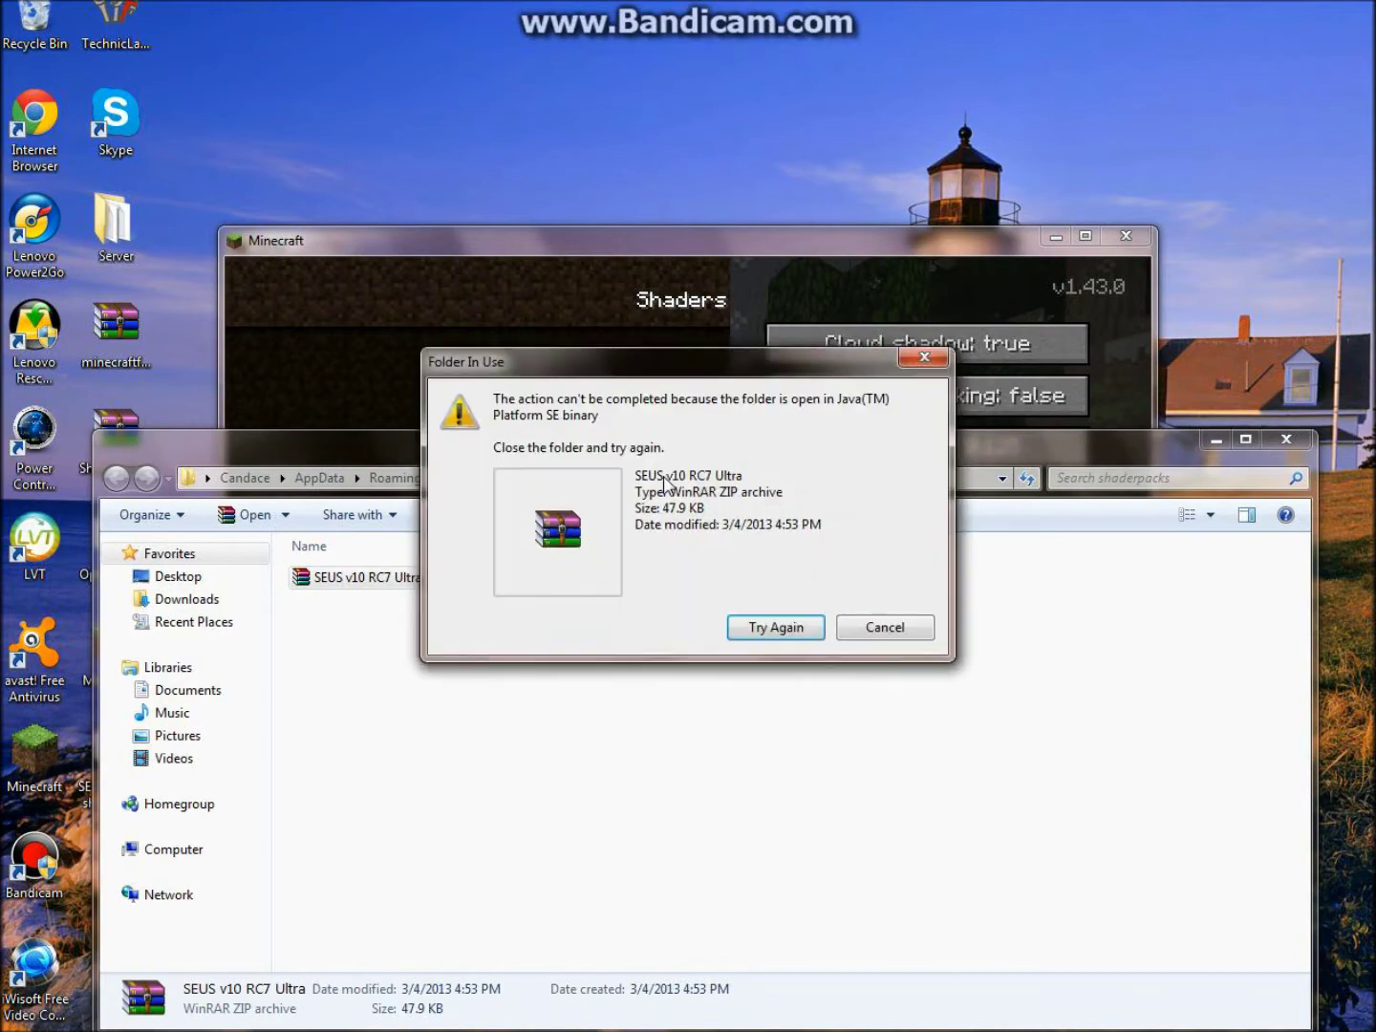
pyautogui.click(923, 356)
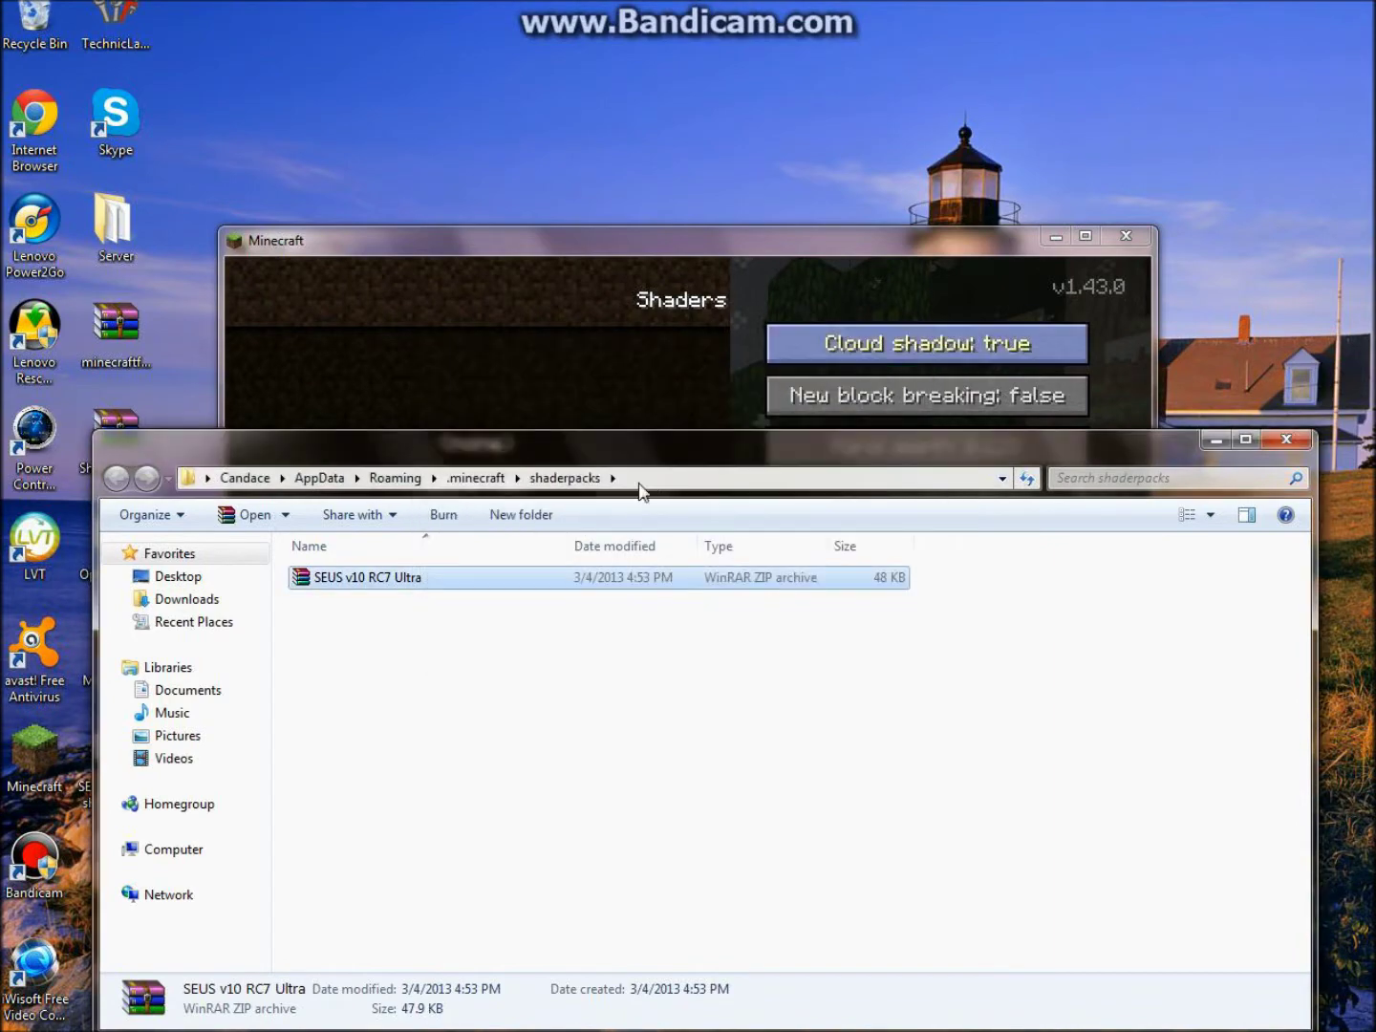
# Move the SEUS v08 Lite shaderpack archive from the desktop into the shaderpacks folder and close the folder window.
pyautogui.moveTo(683, 452); pyautogui.dragTo(992, 298)
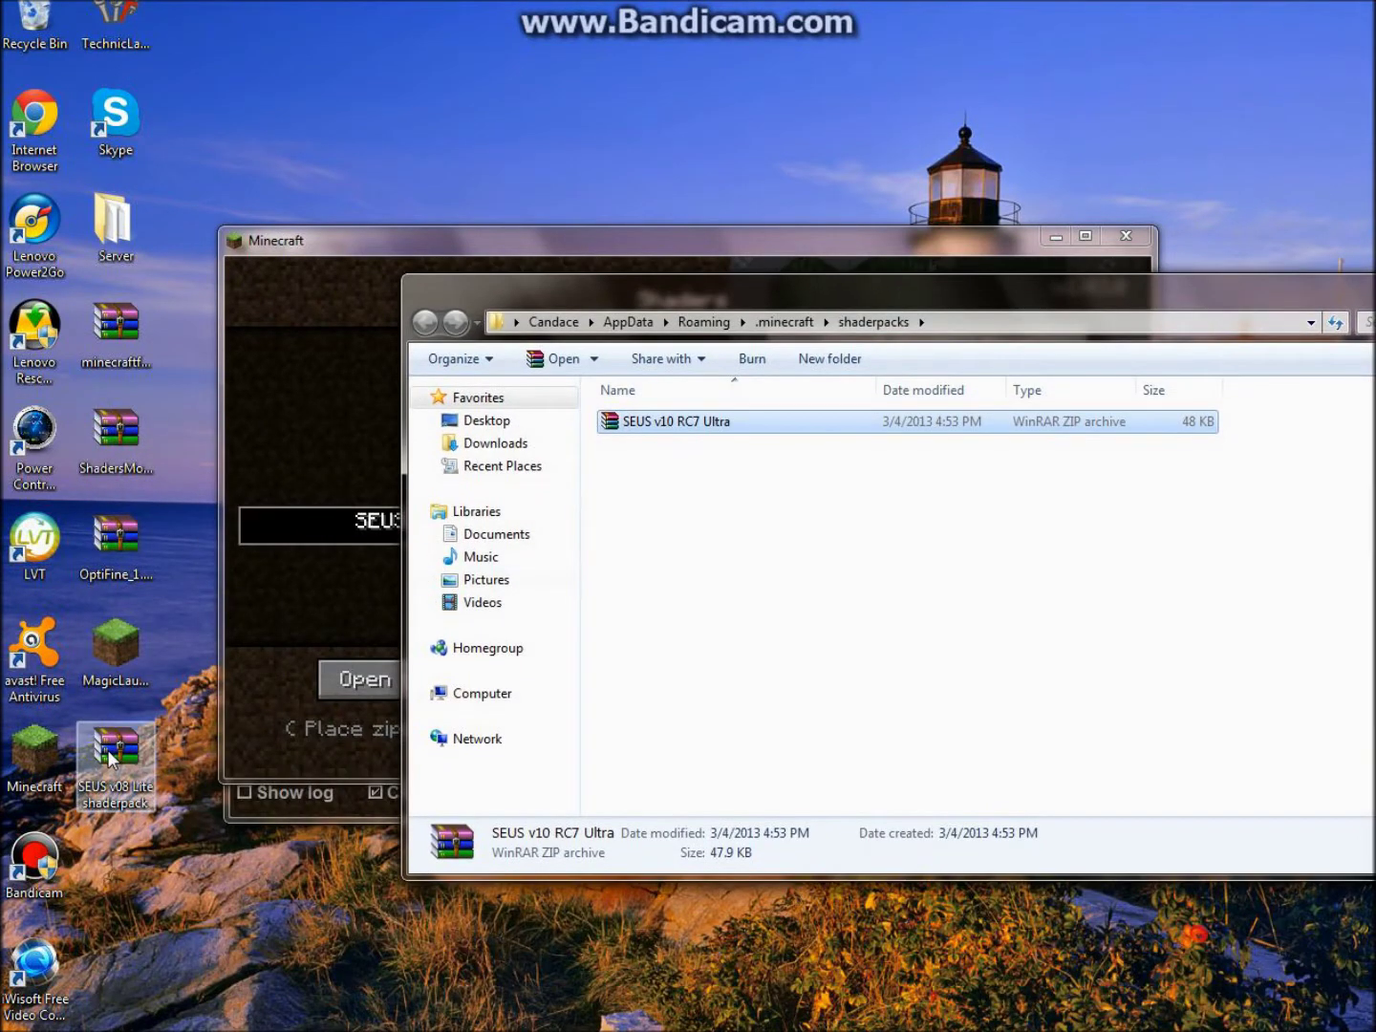
pyautogui.moveTo(110, 761); pyautogui.dragTo(768, 621)
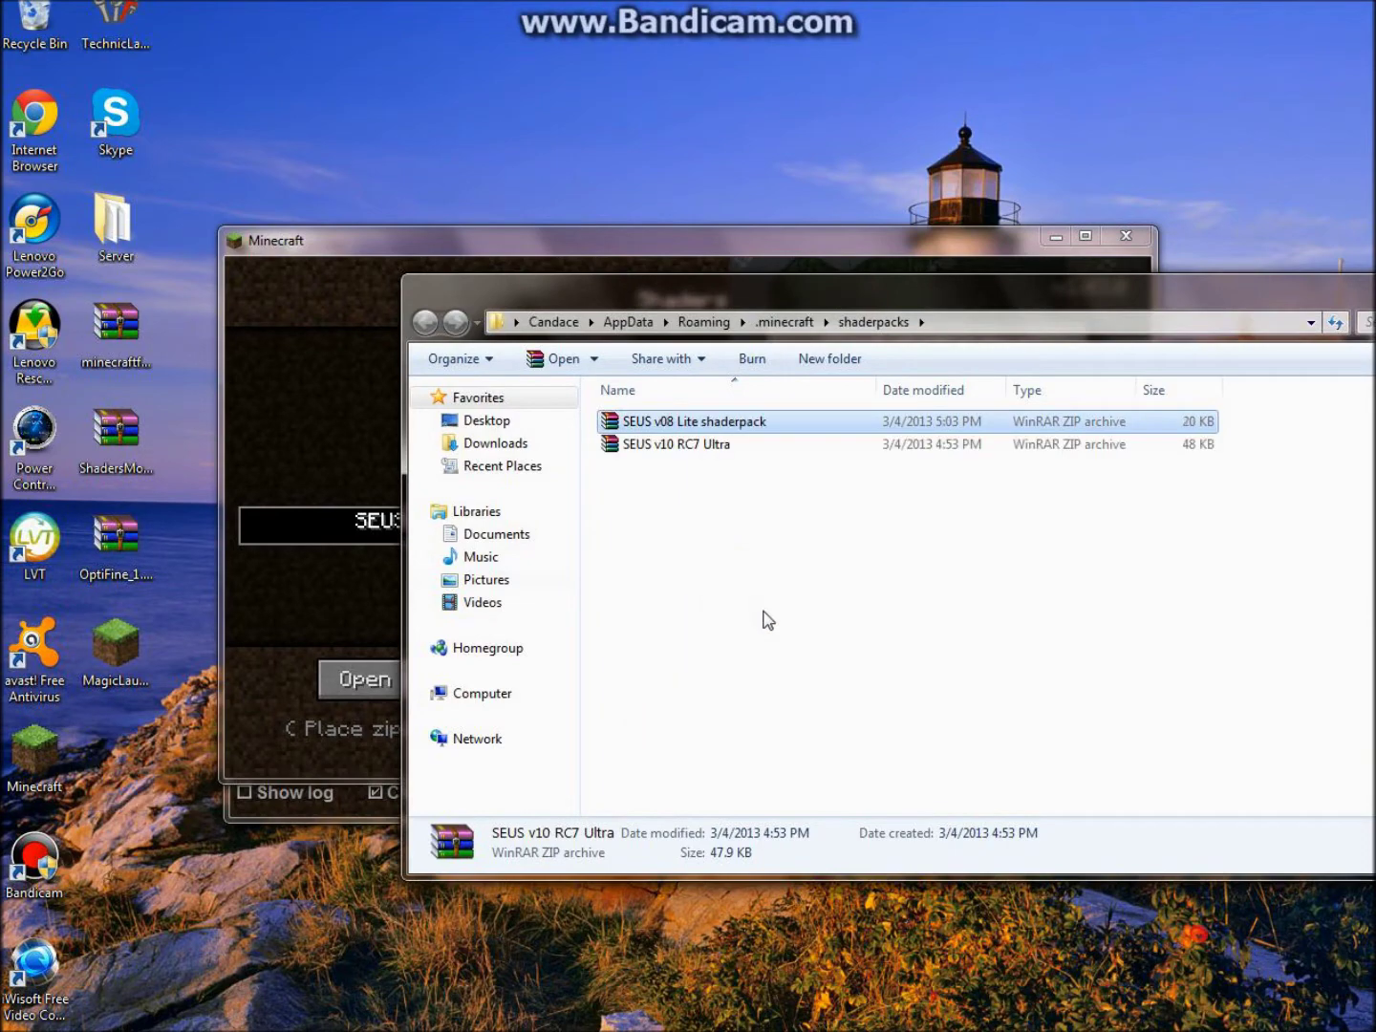
pyautogui.click(769, 621)
pyautogui.moveTo(821, 308); pyautogui.dragTo(528, 370)
pyautogui.click(1340, 345)
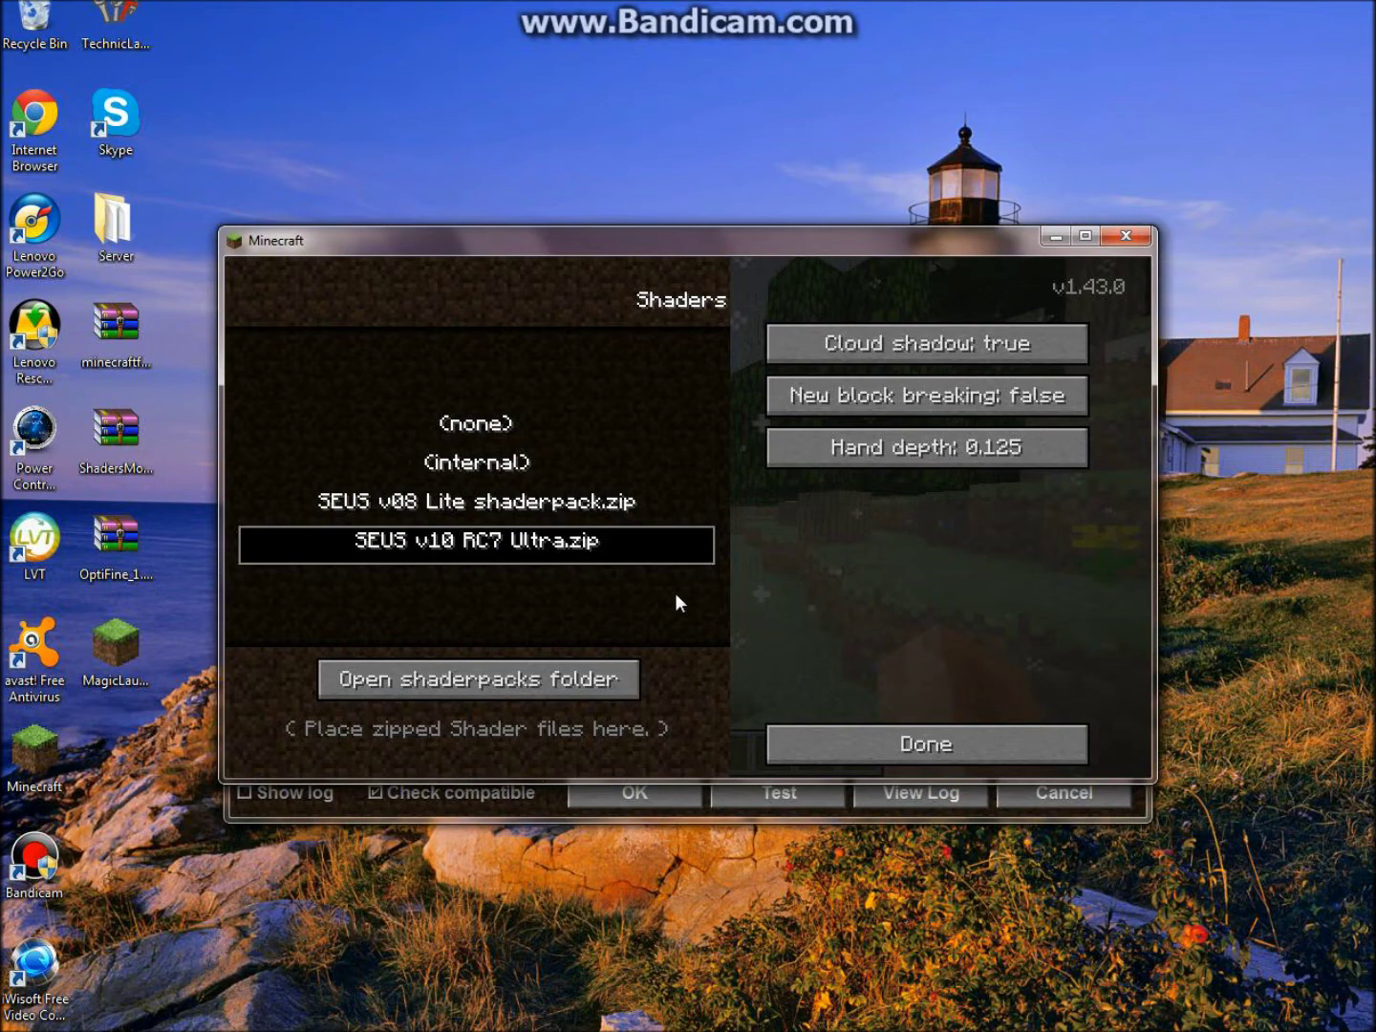
# Leave the shader options, maximize the Minecraft window and reopen the shader options.
pyautogui.moveTo(954, 245)
pyautogui.mouseDown()
pyautogui.moveTo(896, 402)
pyautogui.moveTo(949, 599)
pyautogui.moveTo(965, 225)
pyautogui.mouseUp()
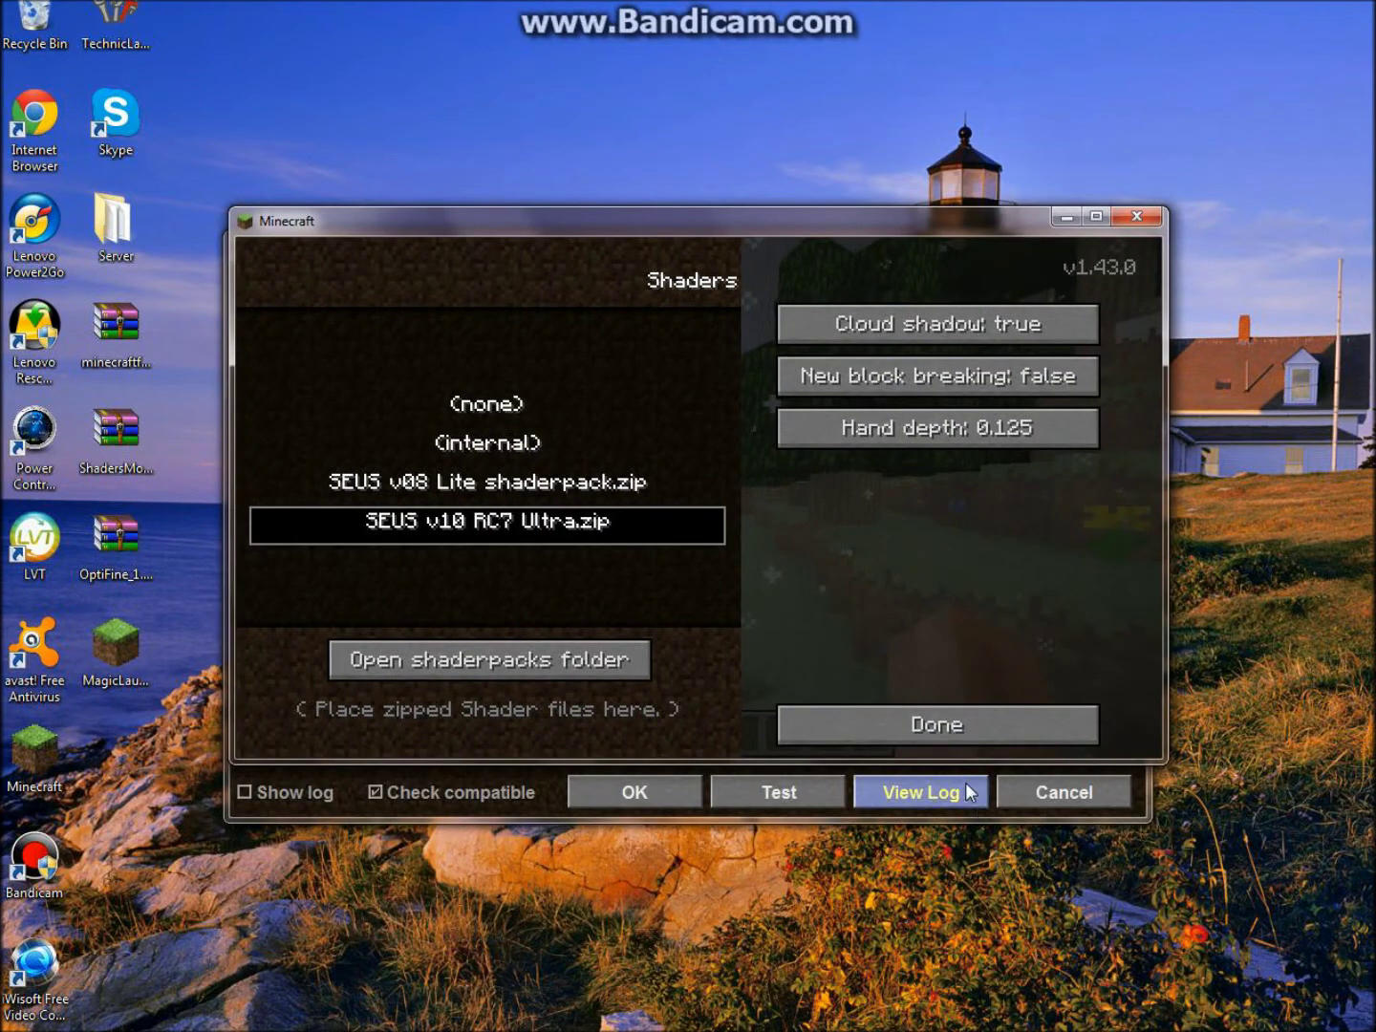
pyautogui.click(916, 724)
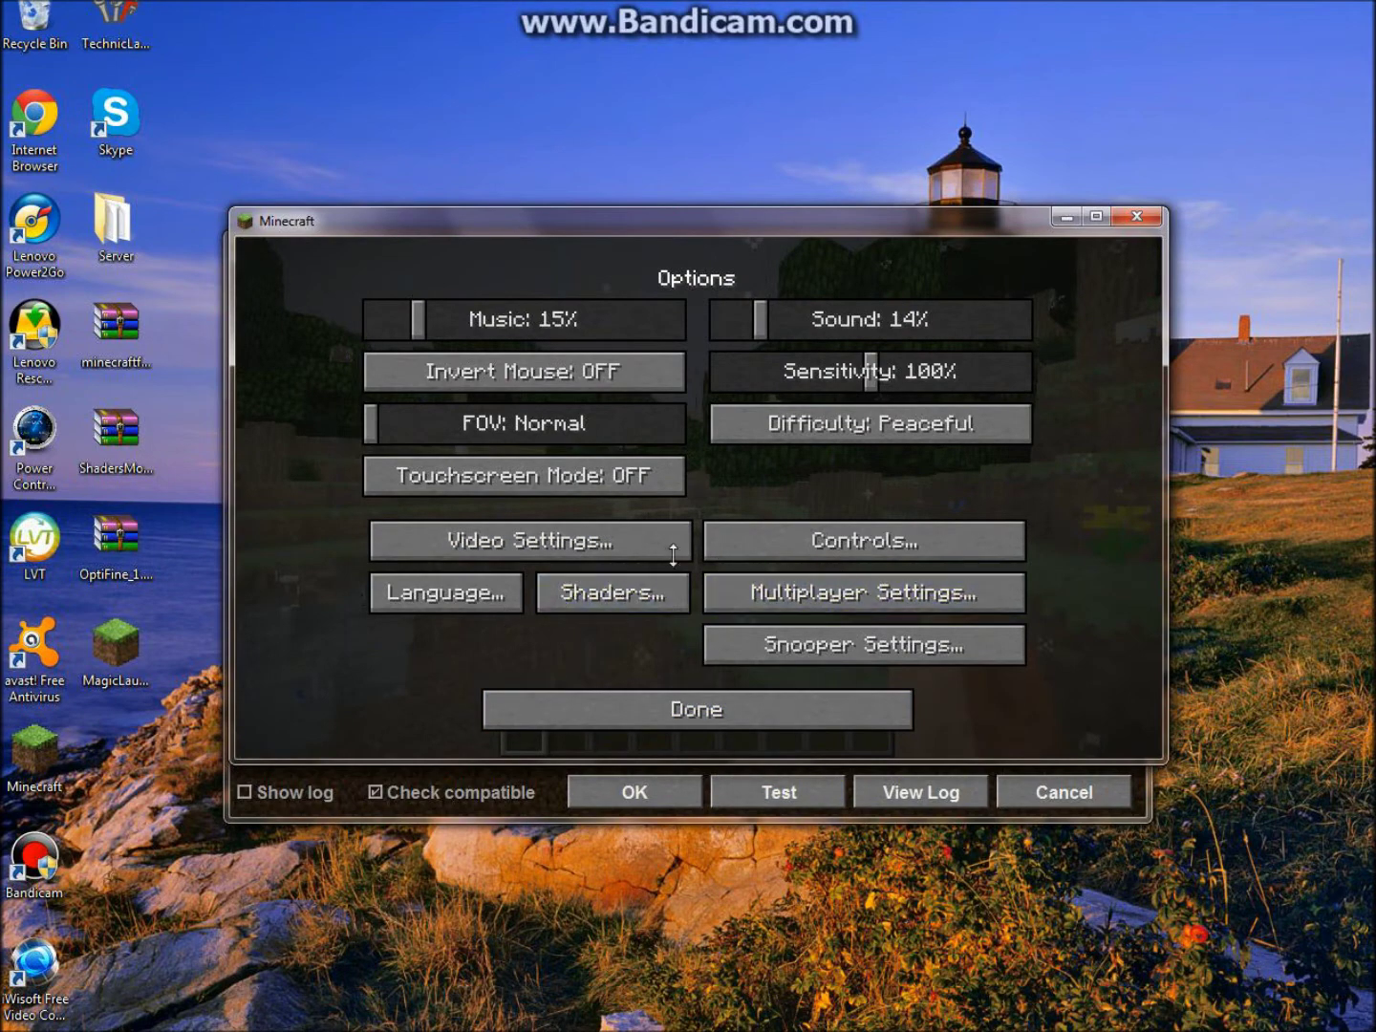
pyautogui.click(1100, 223)
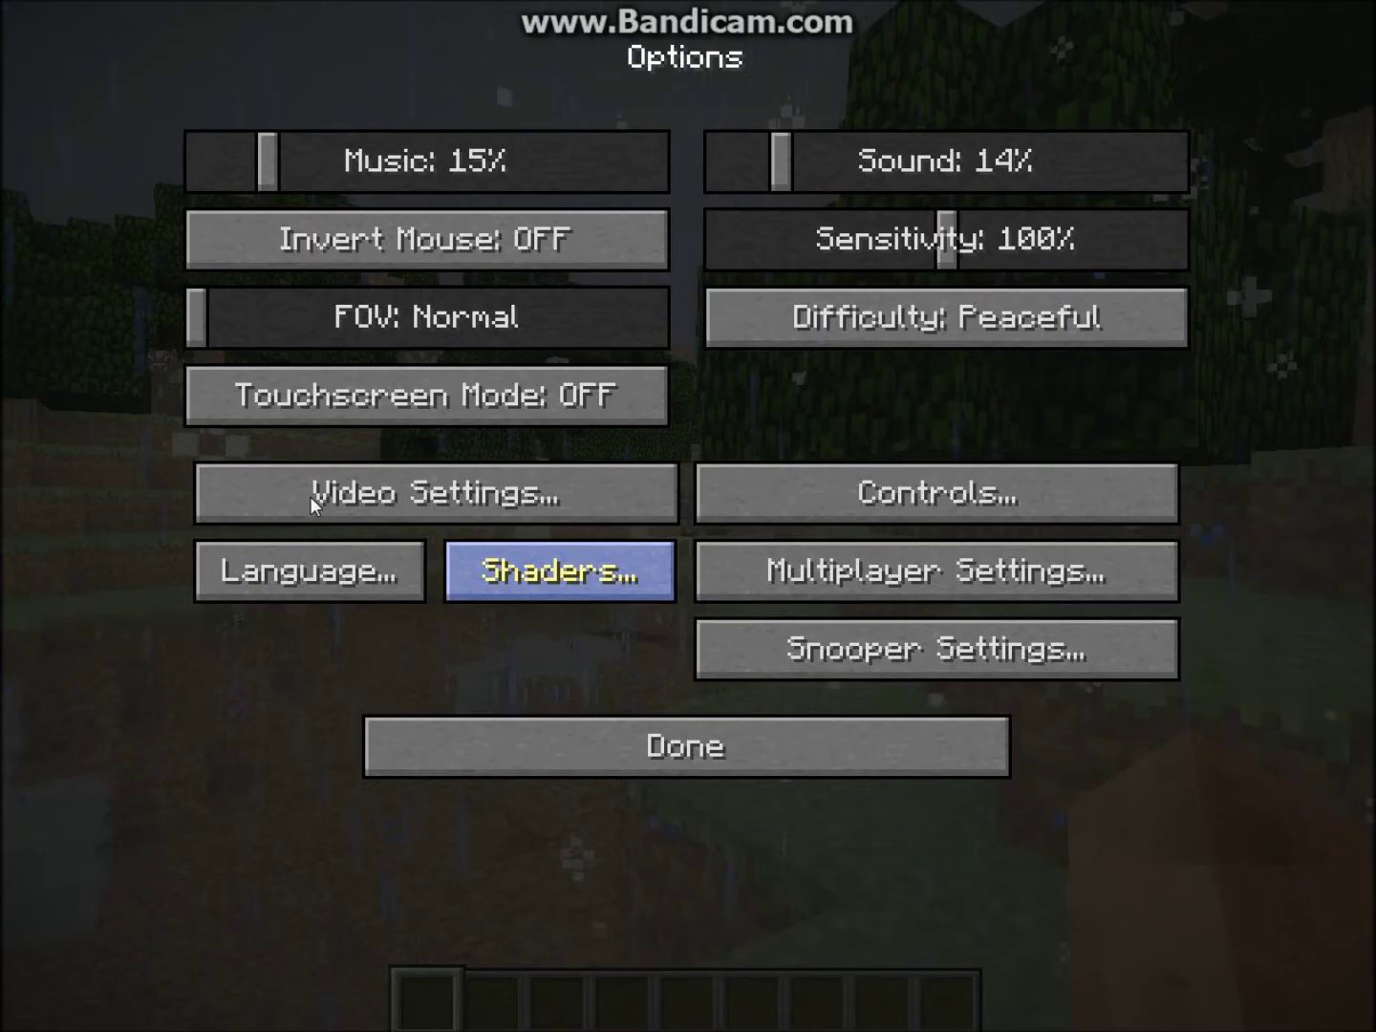
pyautogui.click(553, 566)
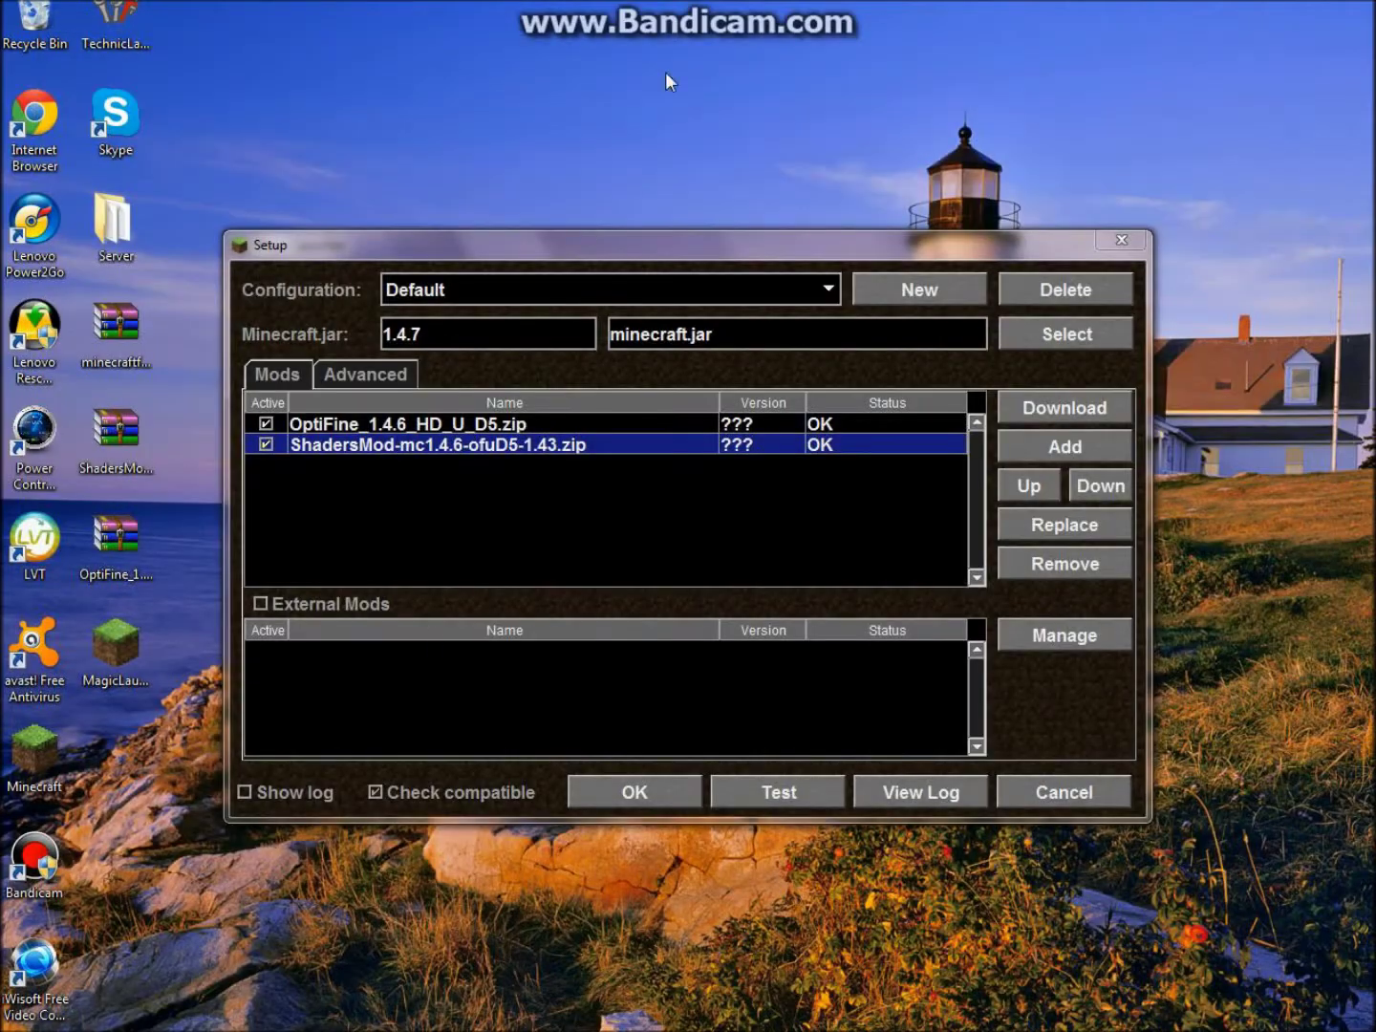
# Test-launch Minecraft again from the setup, load the Tornado world and open its shader options.
pyautogui.click(779, 796)
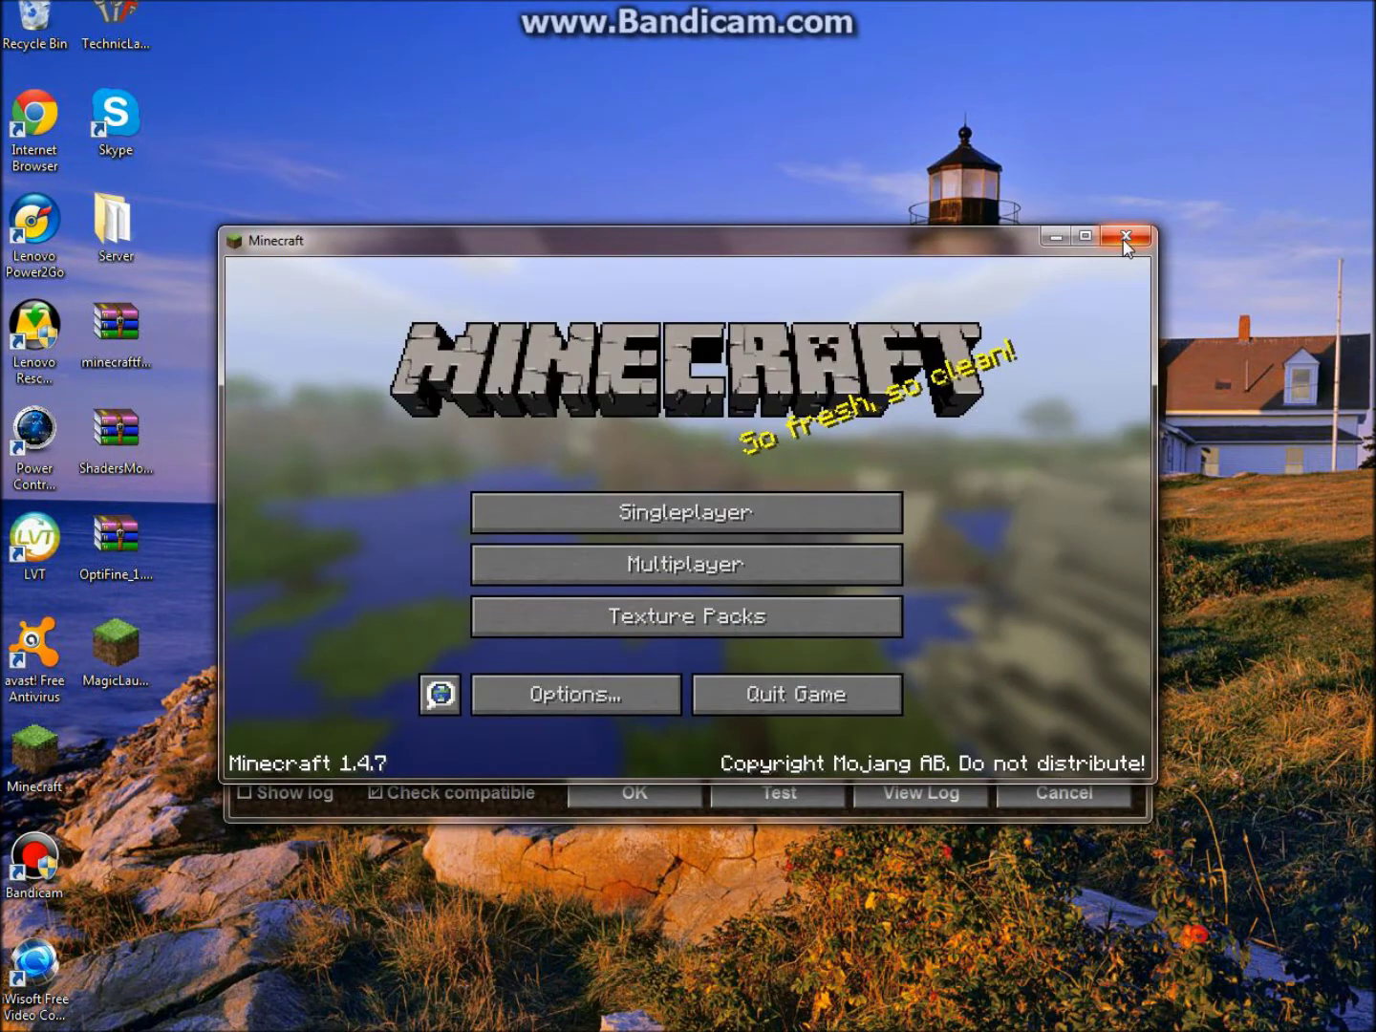
pyautogui.click(732, 529)
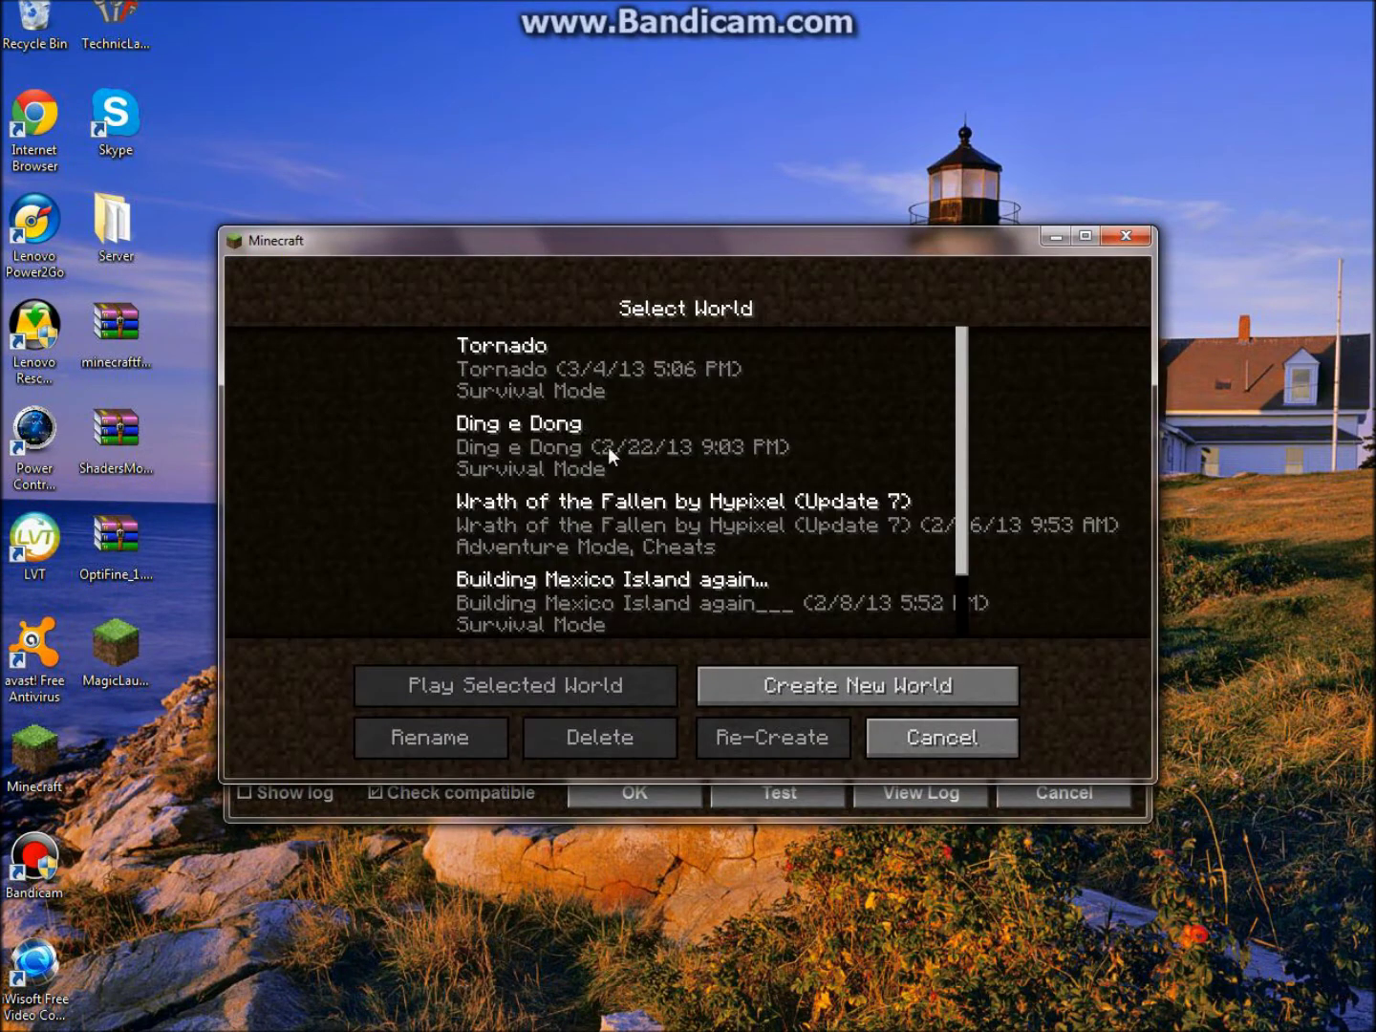
pyautogui.click(586, 358)
pyautogui.click(536, 687)
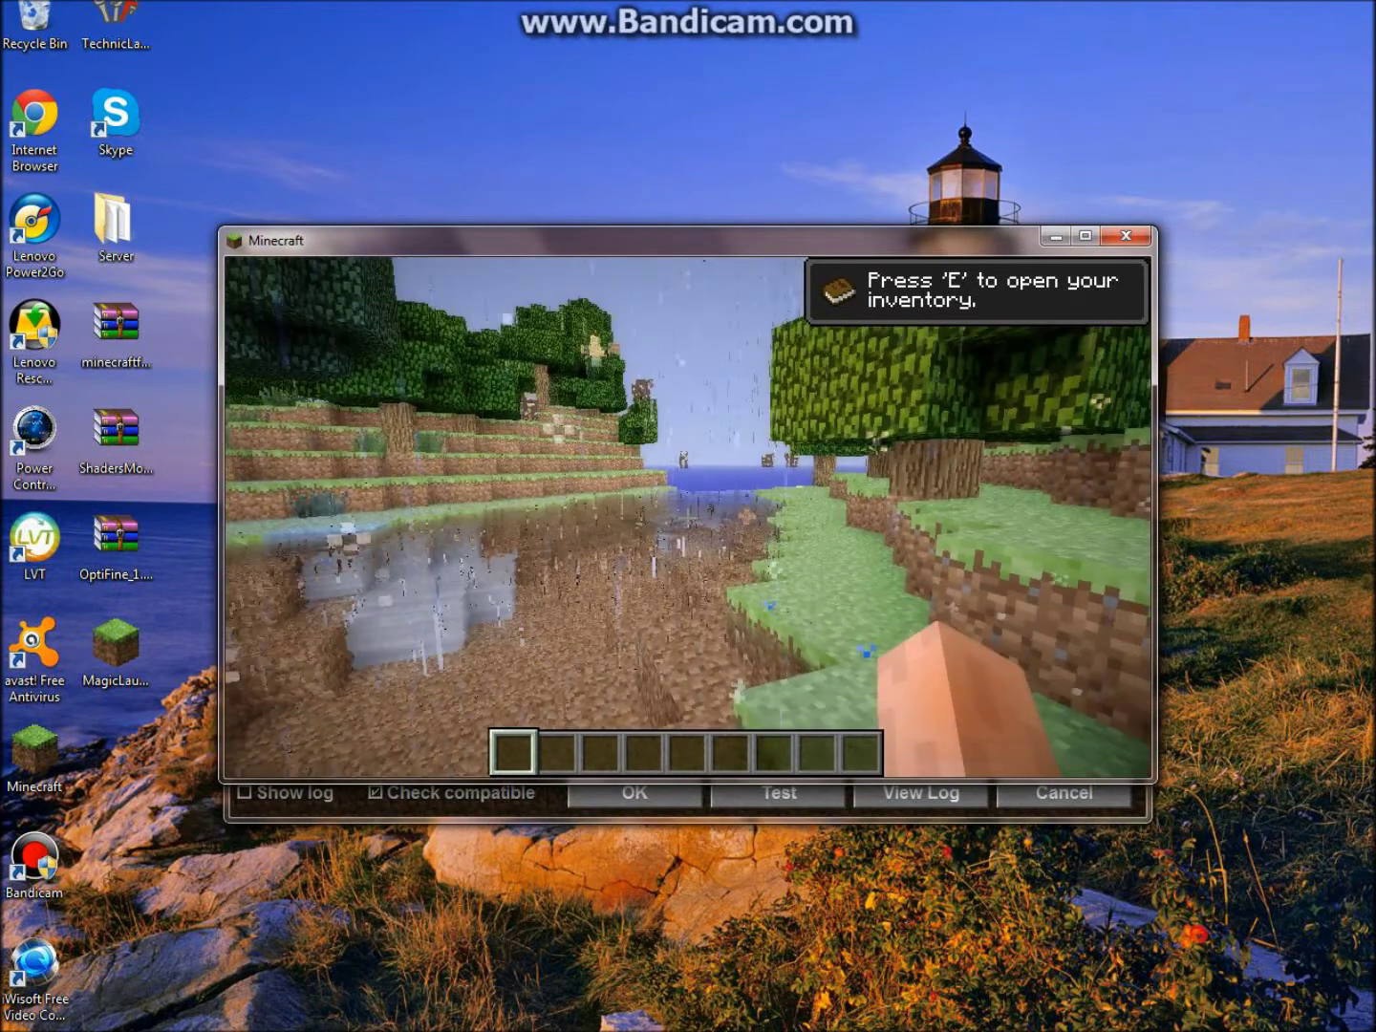
pyautogui.press('Escape')
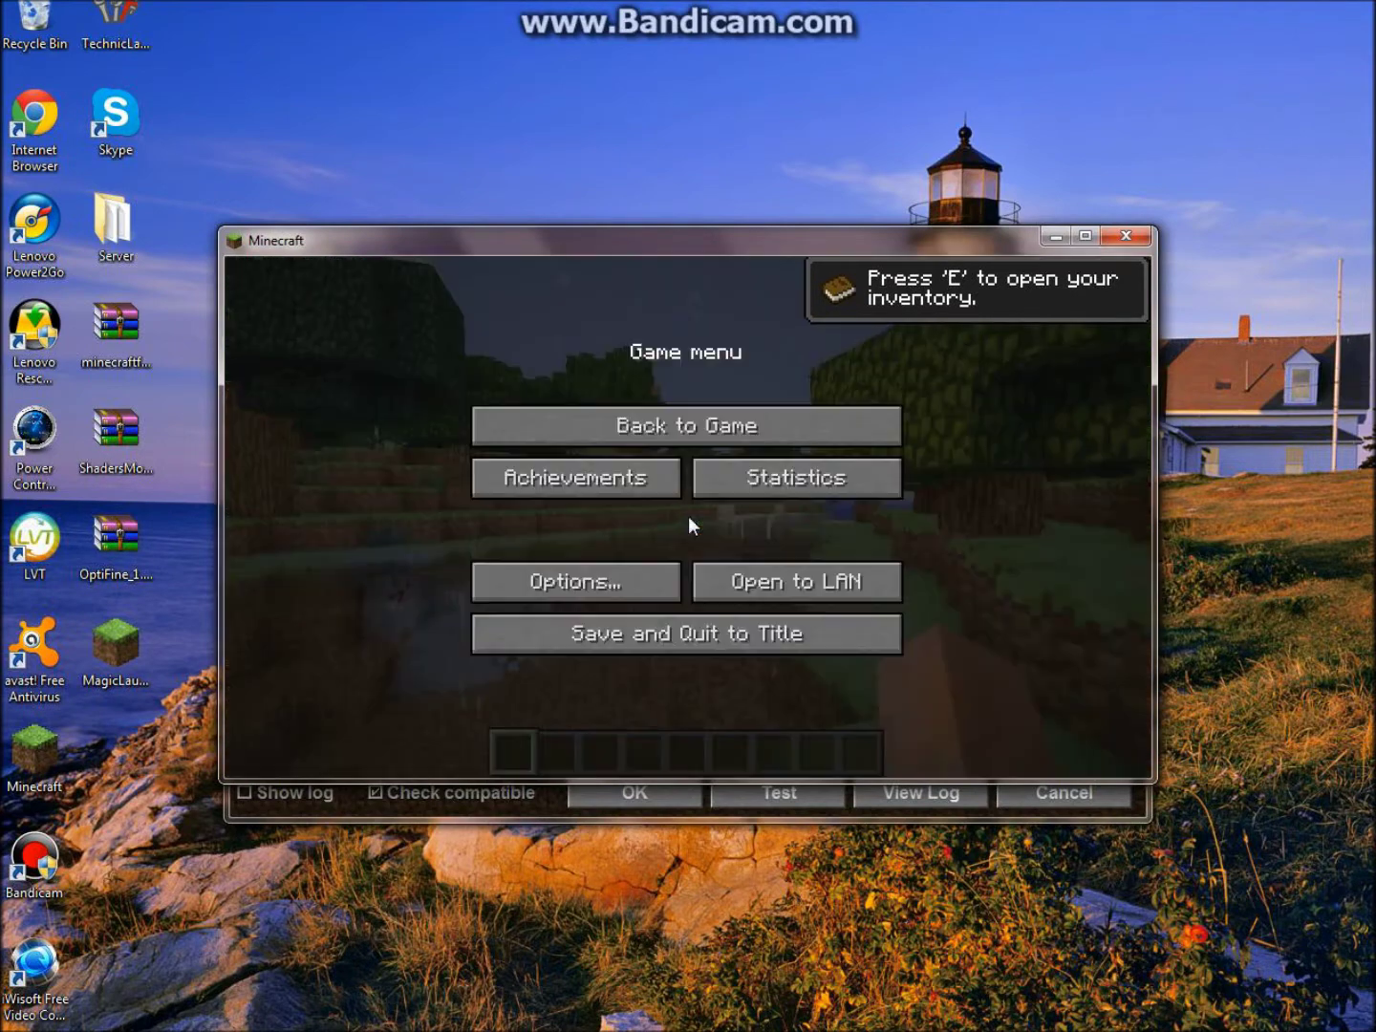
pyautogui.click(589, 582)
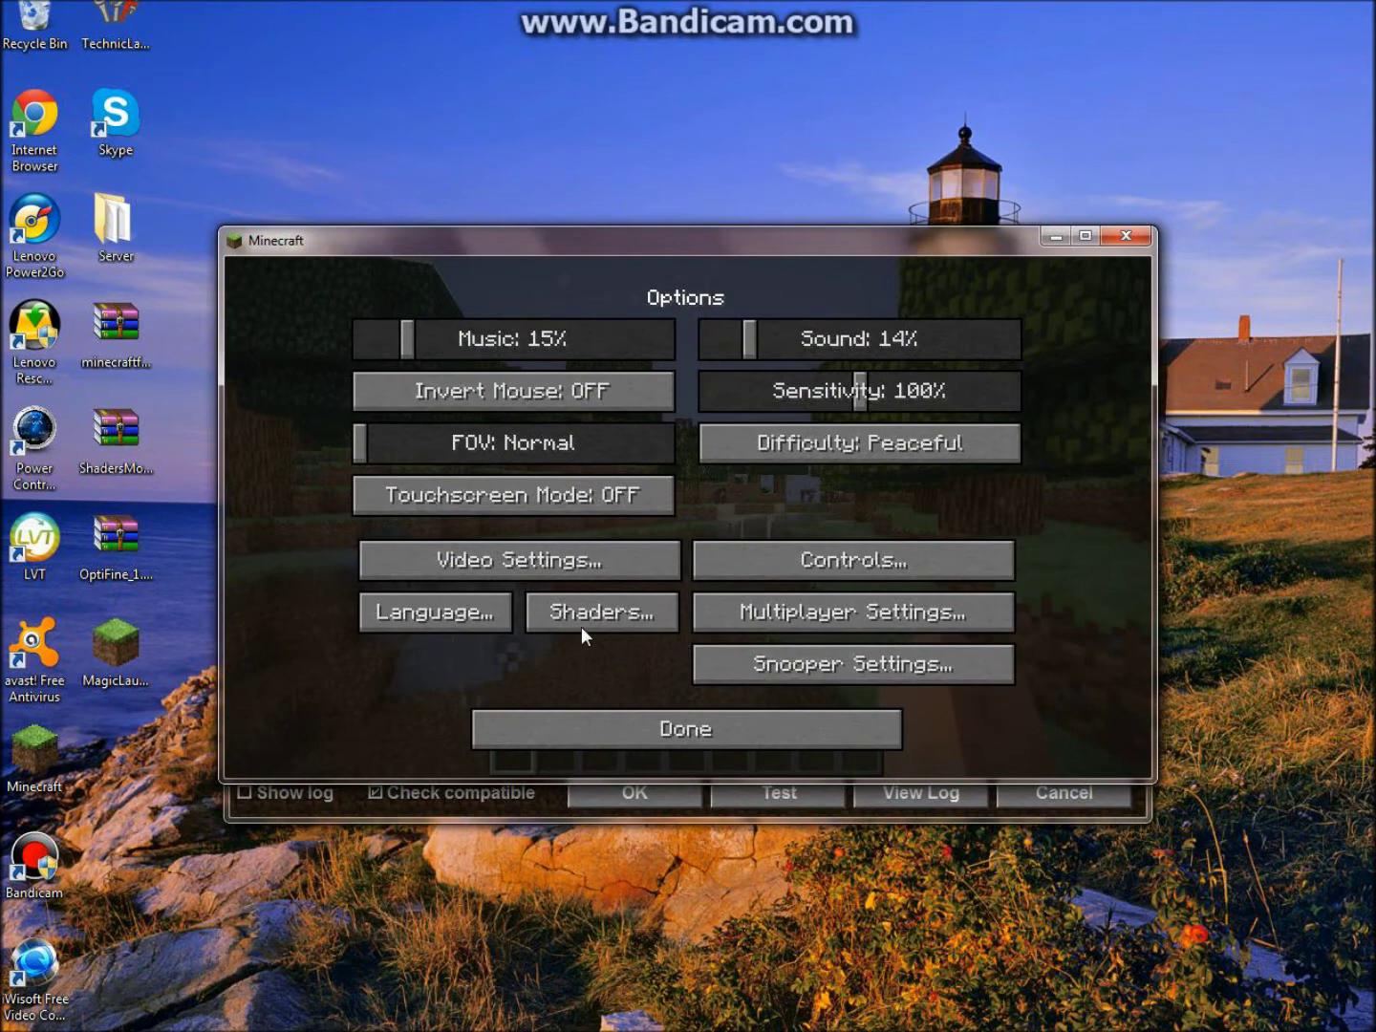
pyautogui.click(586, 614)
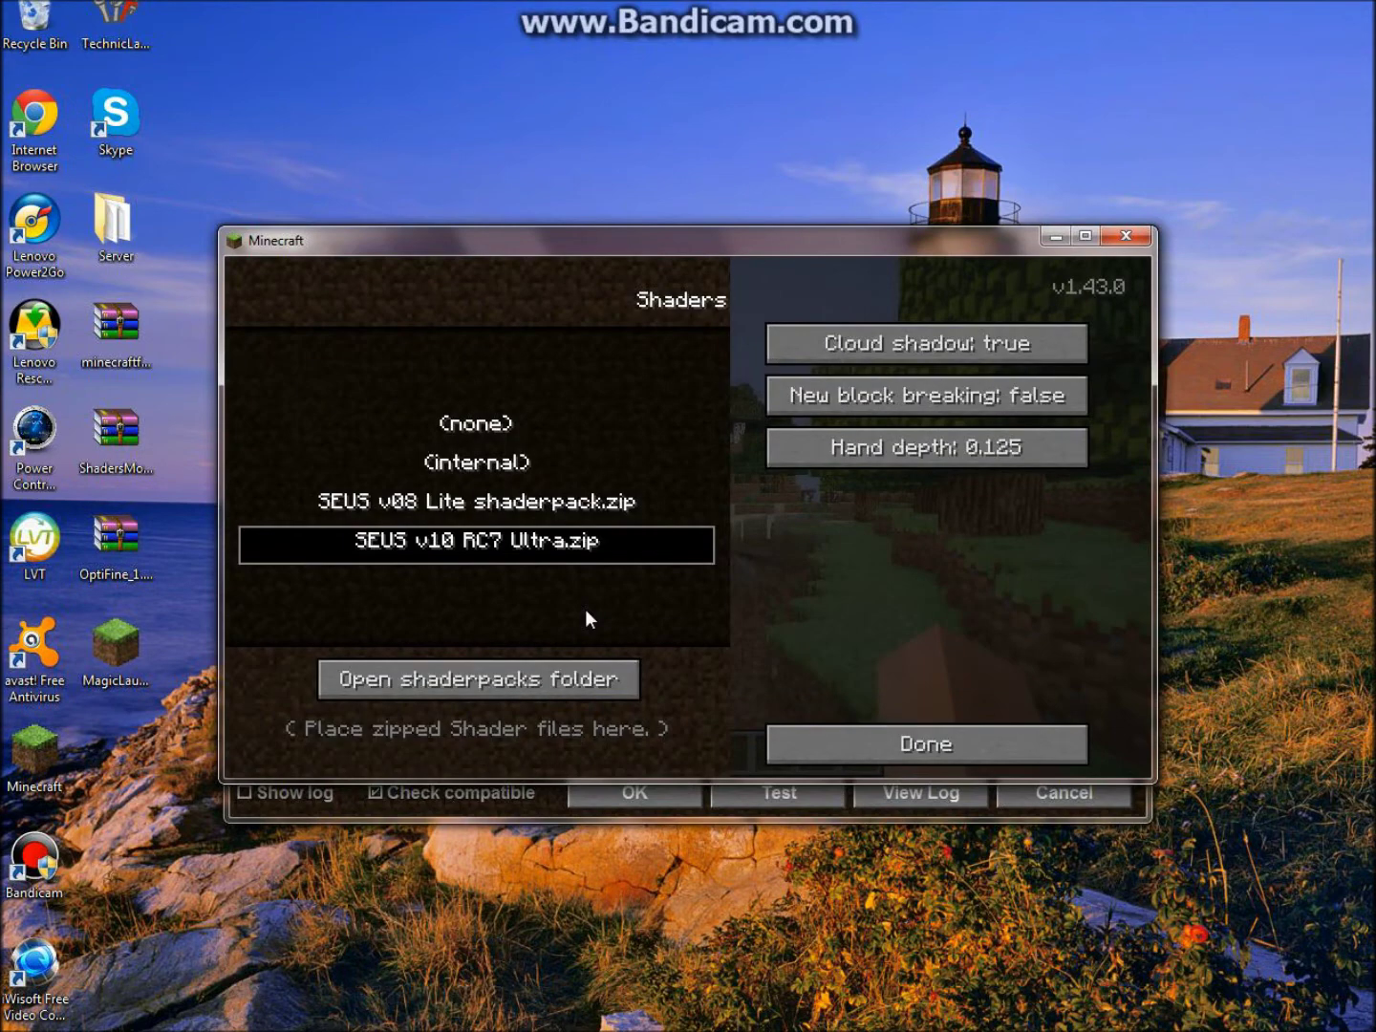
# Switch the active shaderpack to SEUS v08 Lite shaderpack.zip and return through the options to the game.
pyautogui.click(541, 506)
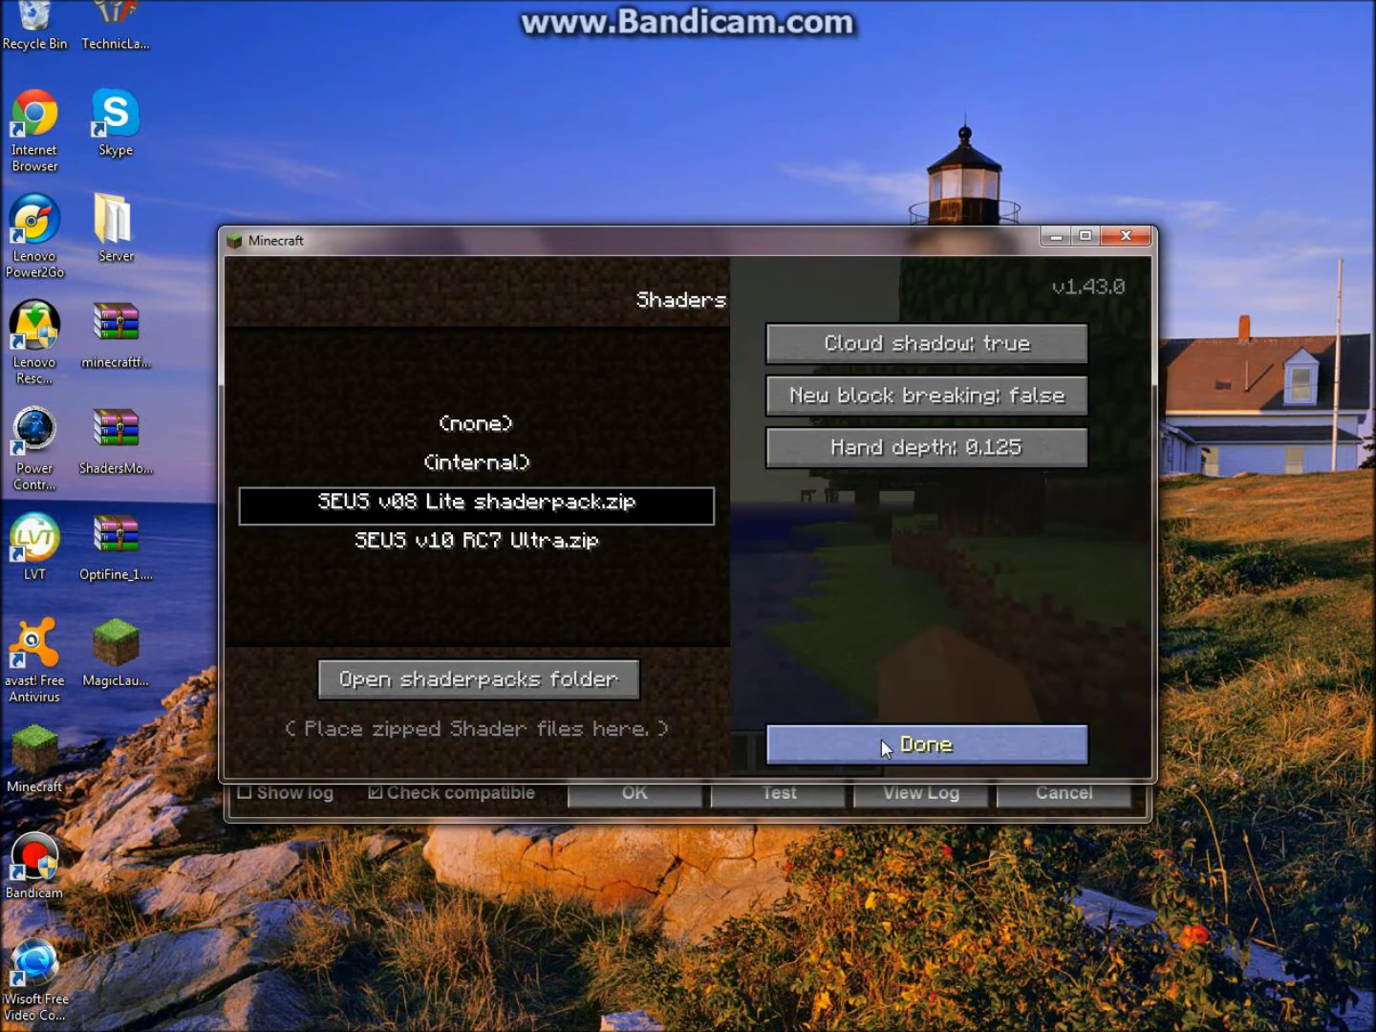
pyautogui.click(872, 743)
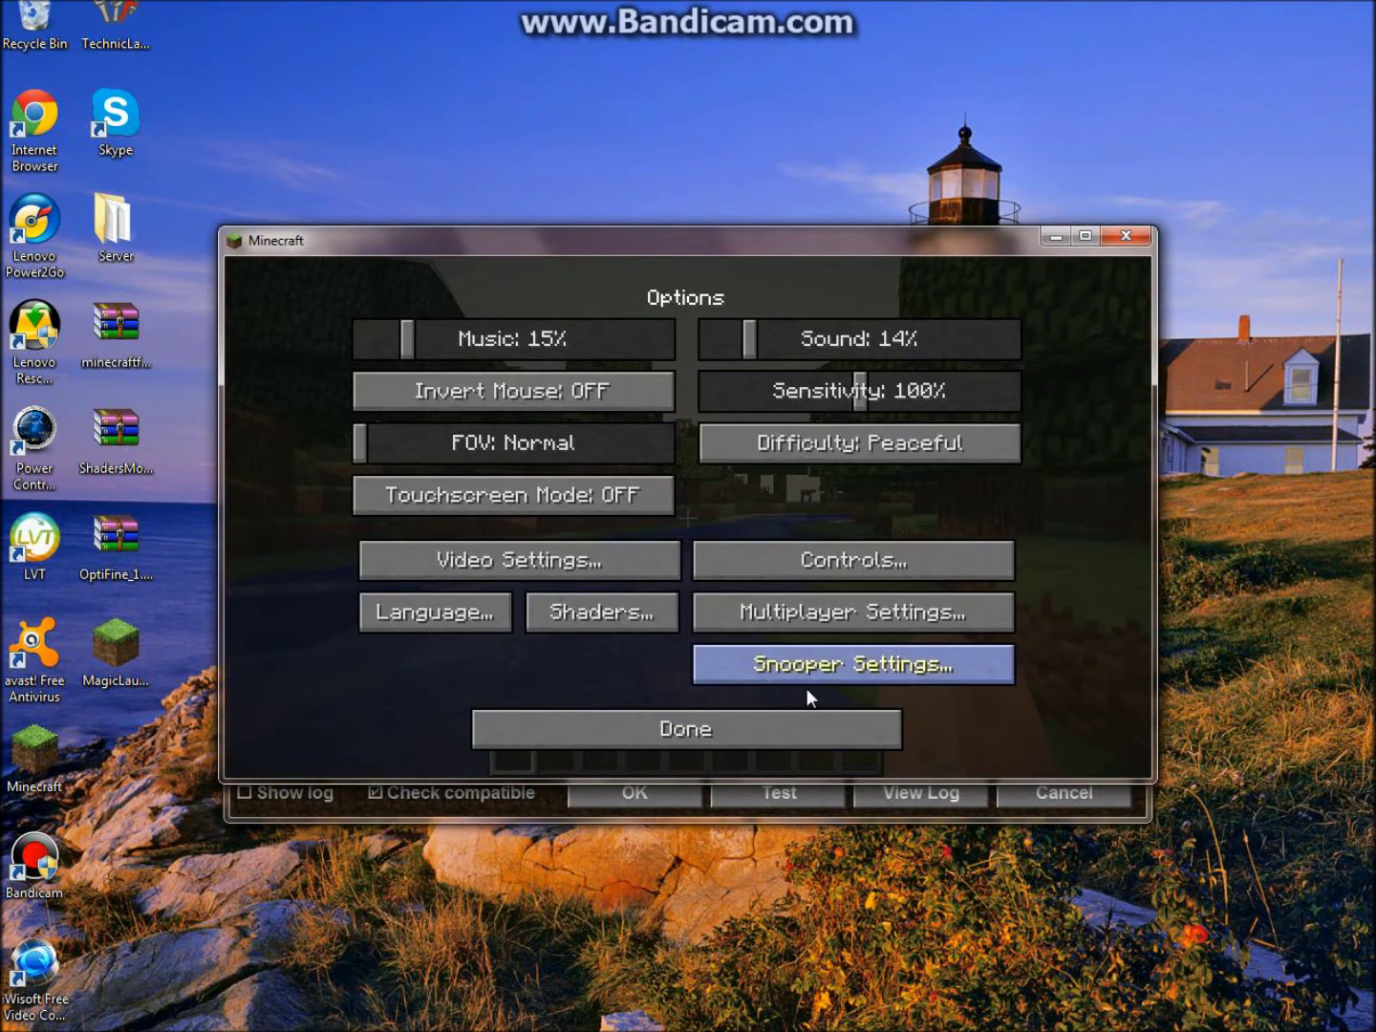
pyautogui.click(791, 732)
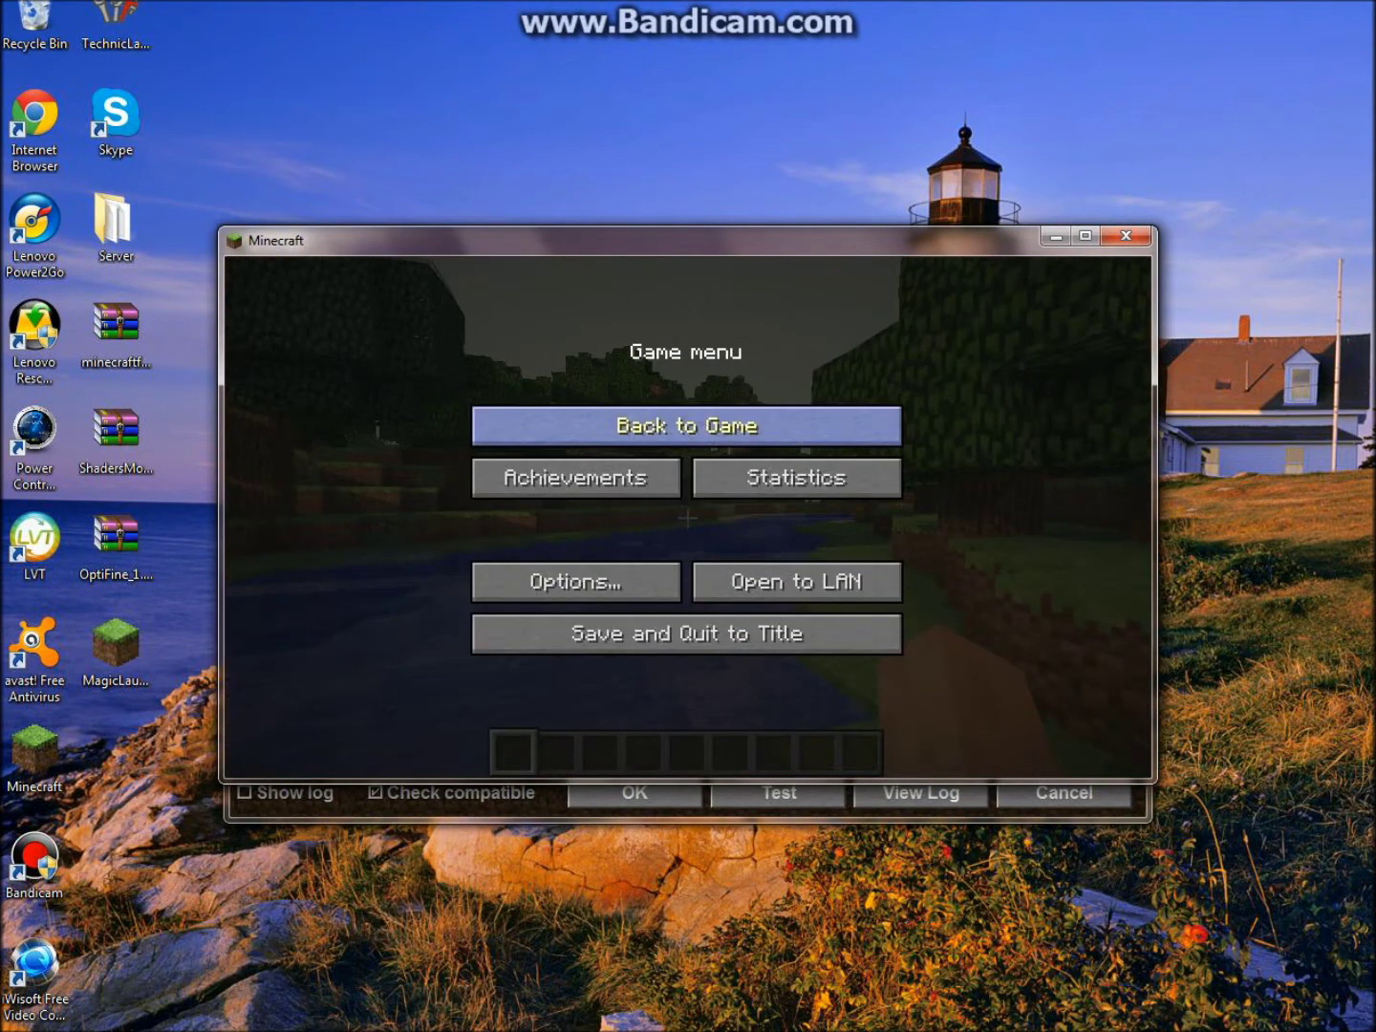
pyautogui.click(705, 426)
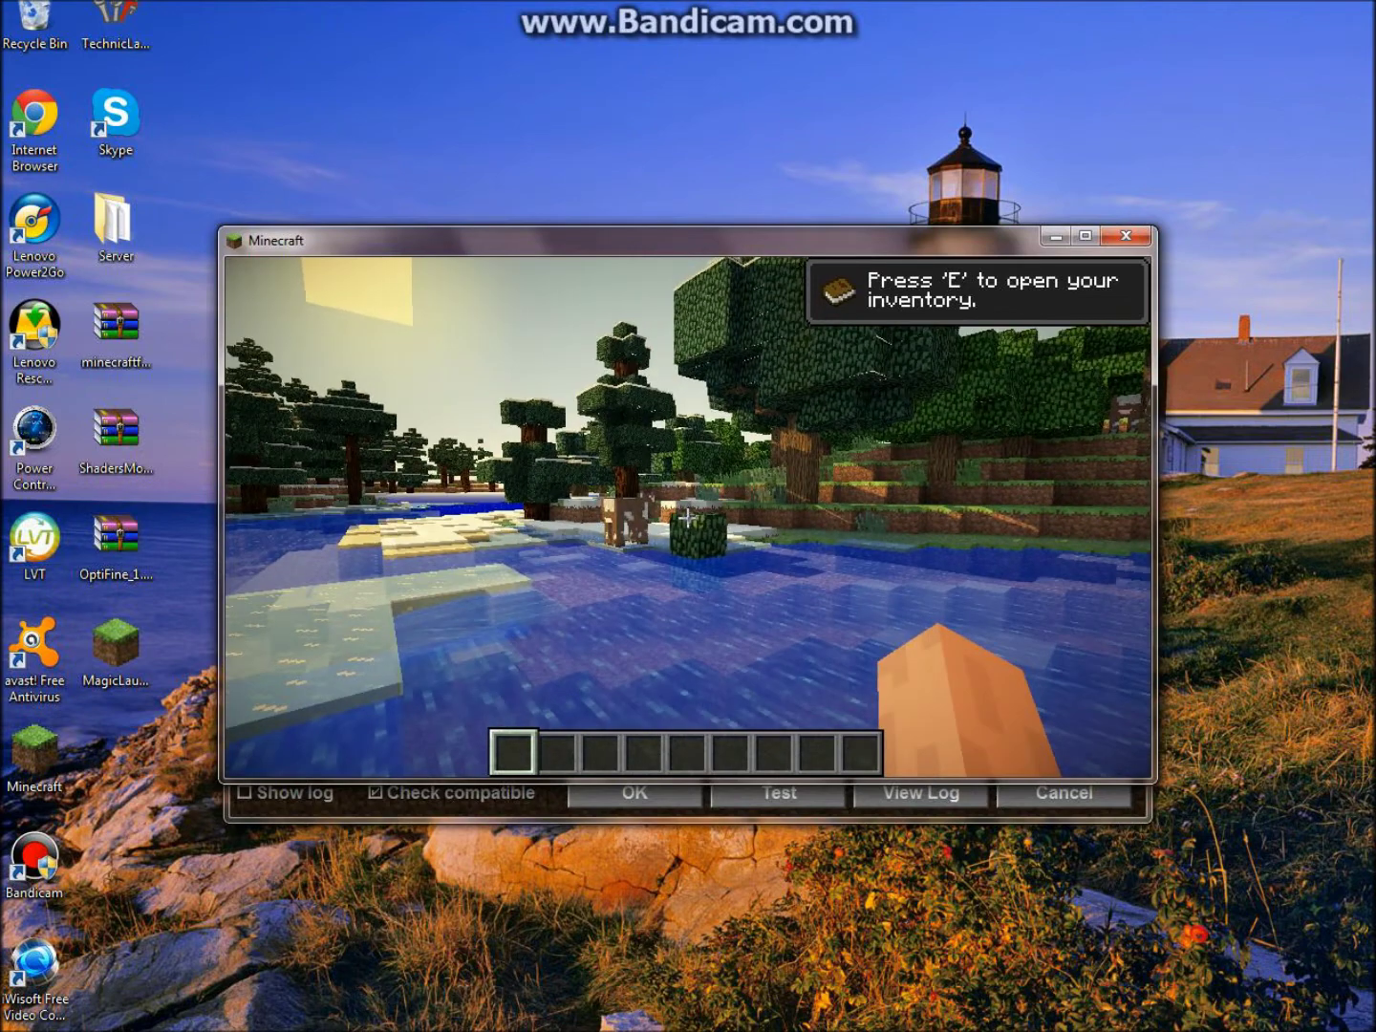
# Try to run the /gamemode command in the game chat.
pyautogui.press('/')
pyautogui.write('ga')
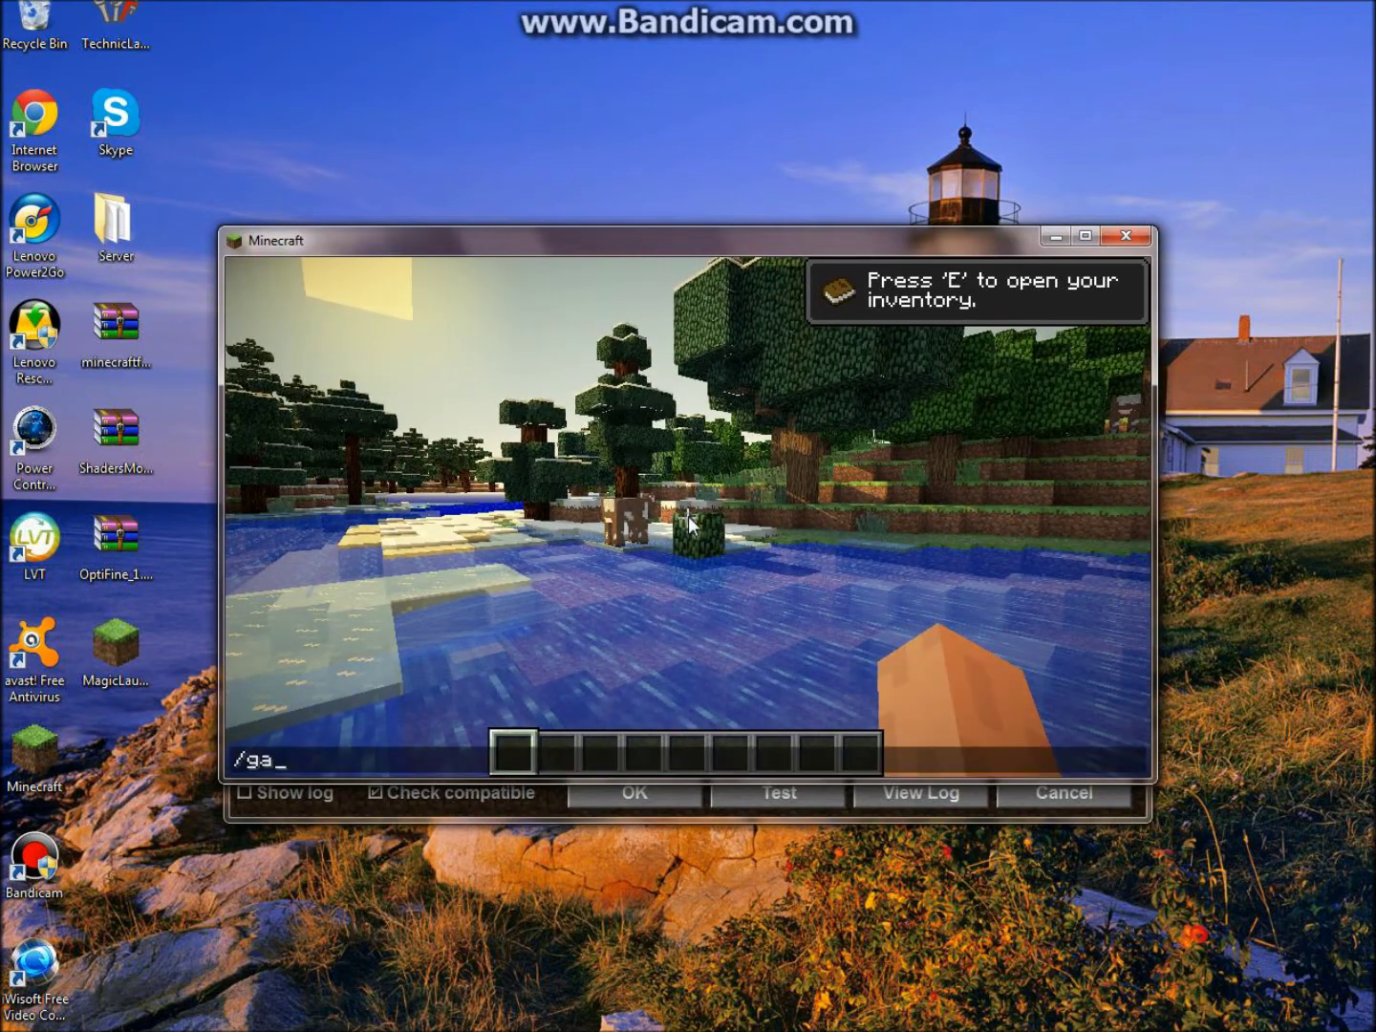
pyautogui.write('memode')
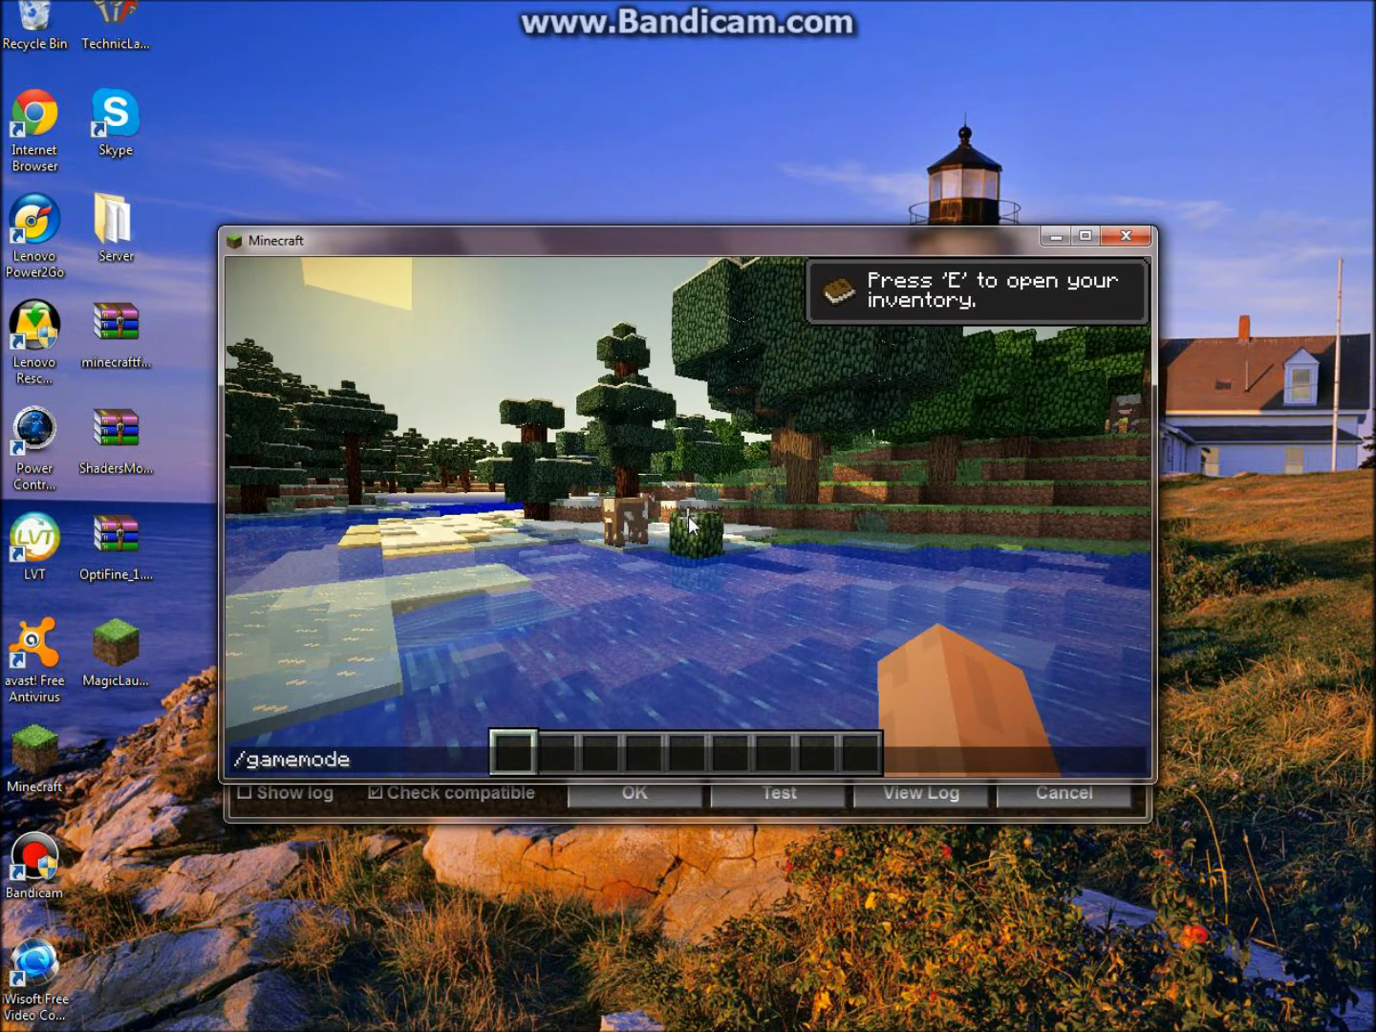
pyautogui.press('Return')
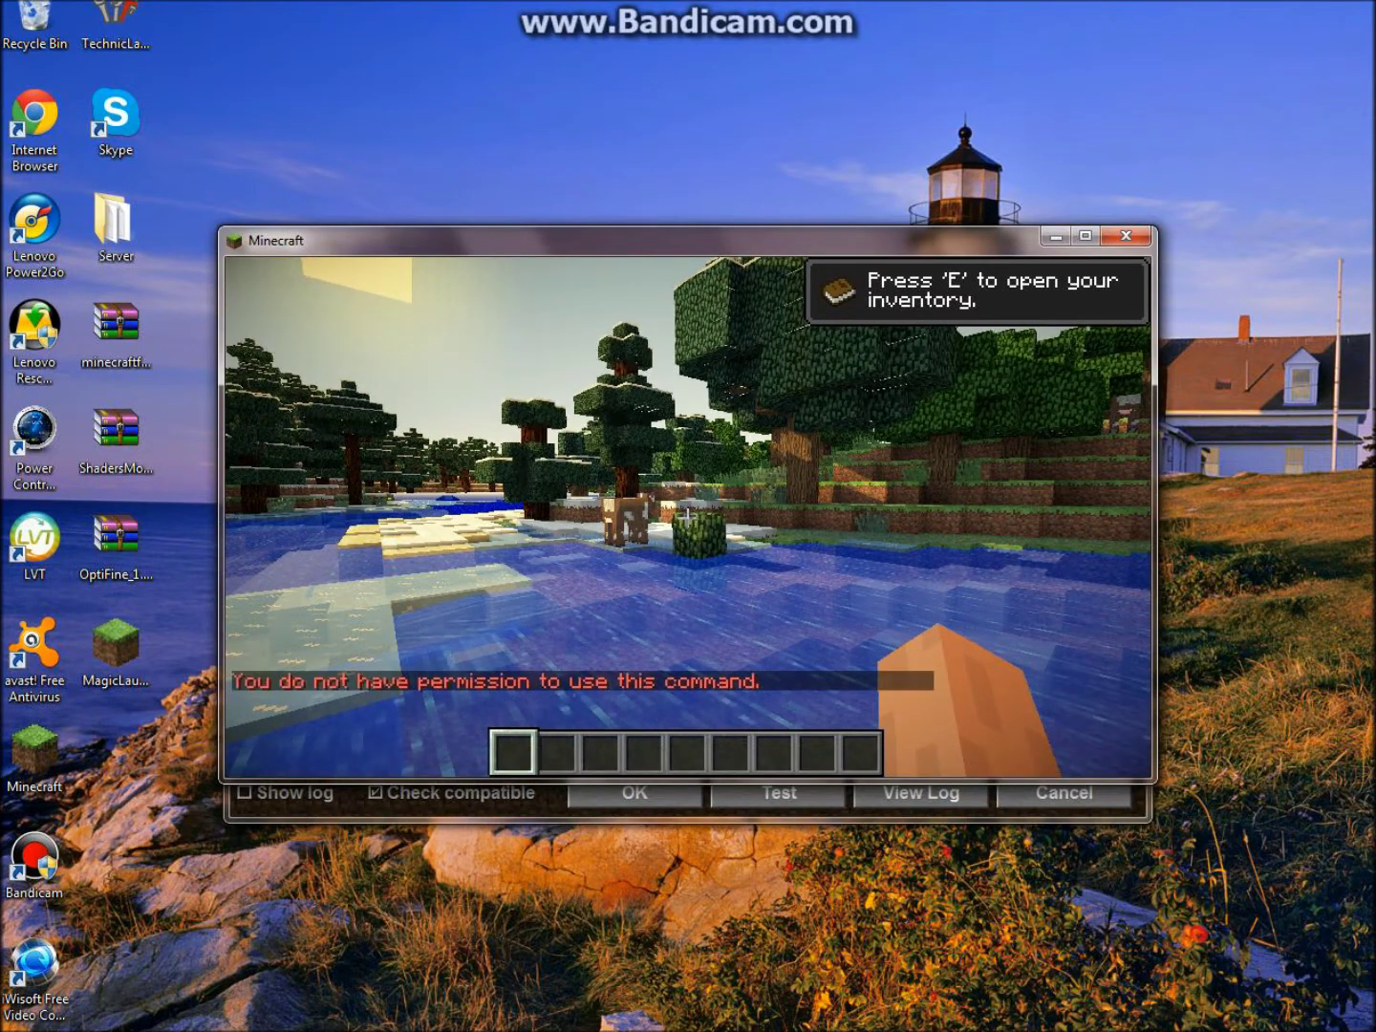
# Walk through the world to examine how the shaders render the water, trees and terrain.
pyautogui.moveTo(686, 516)
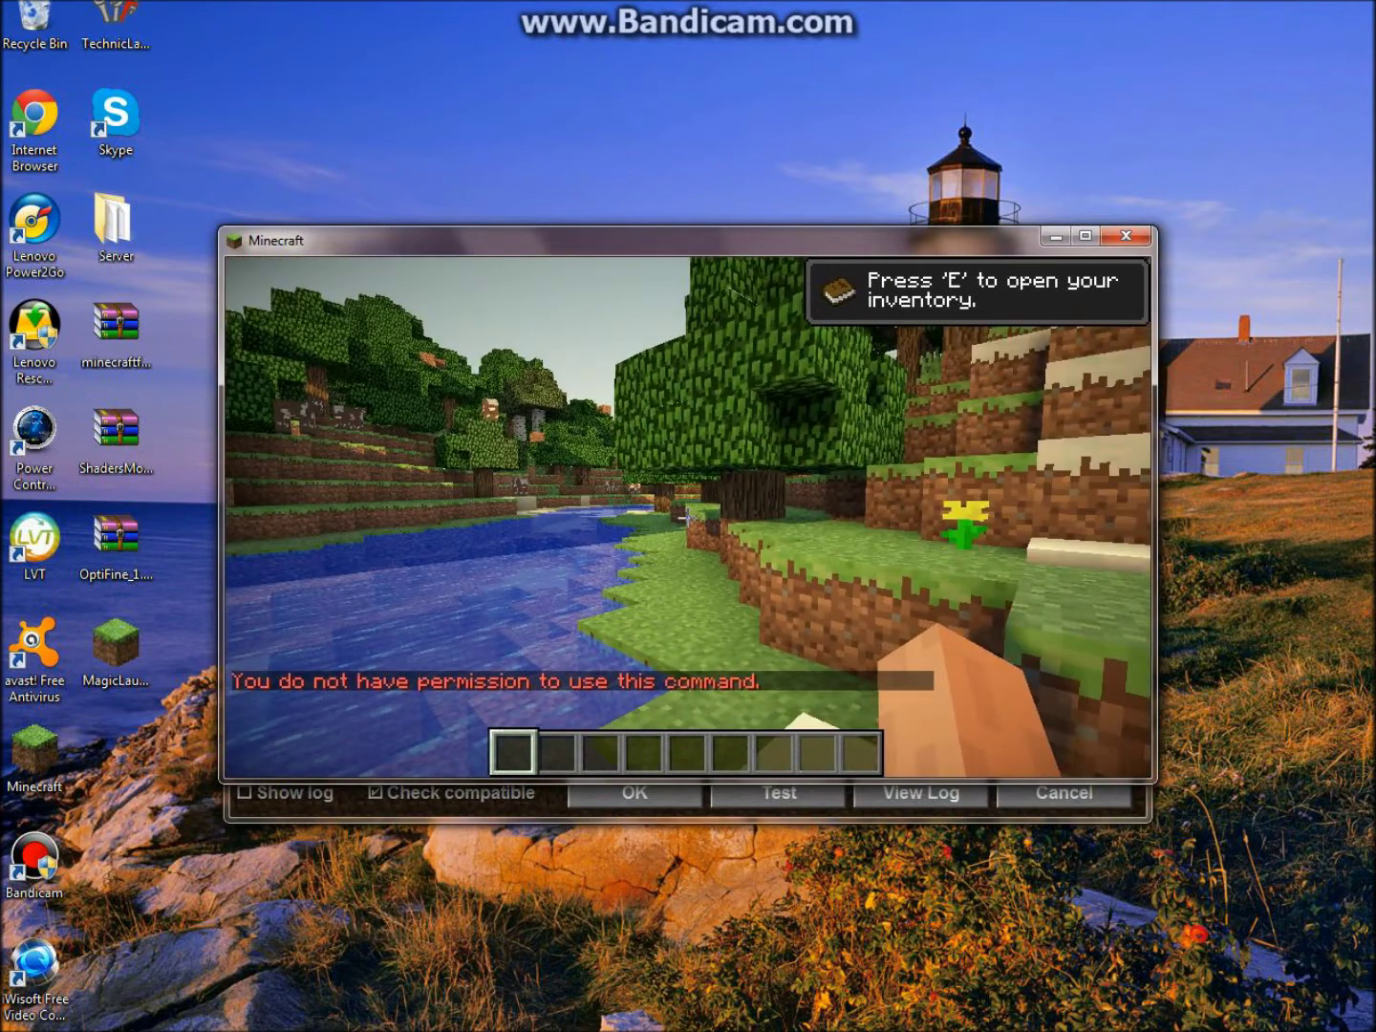
pyautogui.press('w')
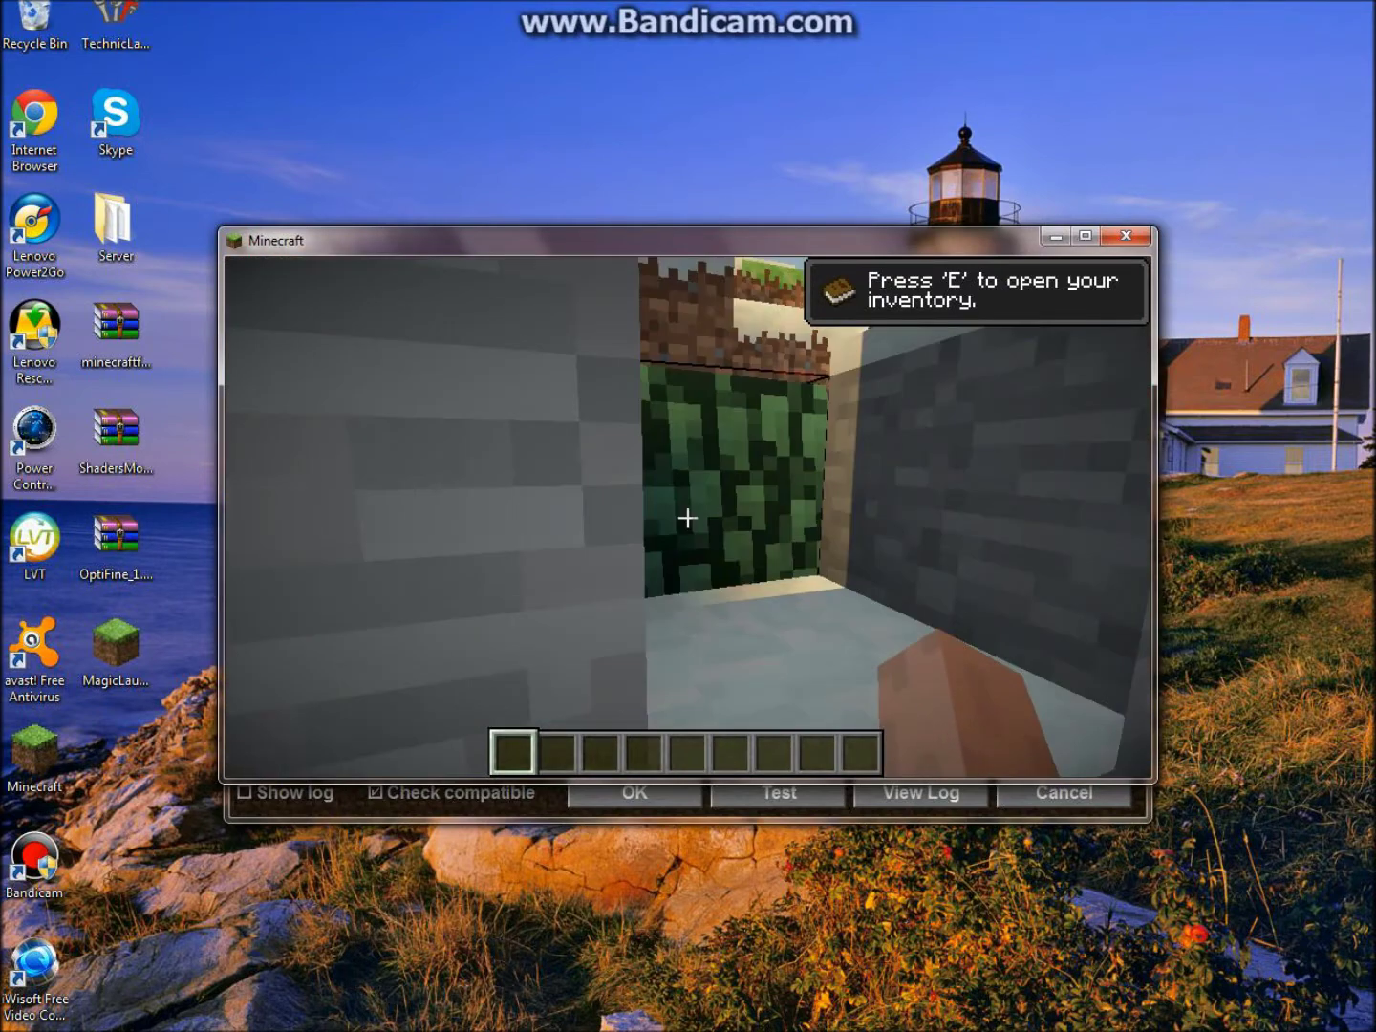
pyautogui.press('w')
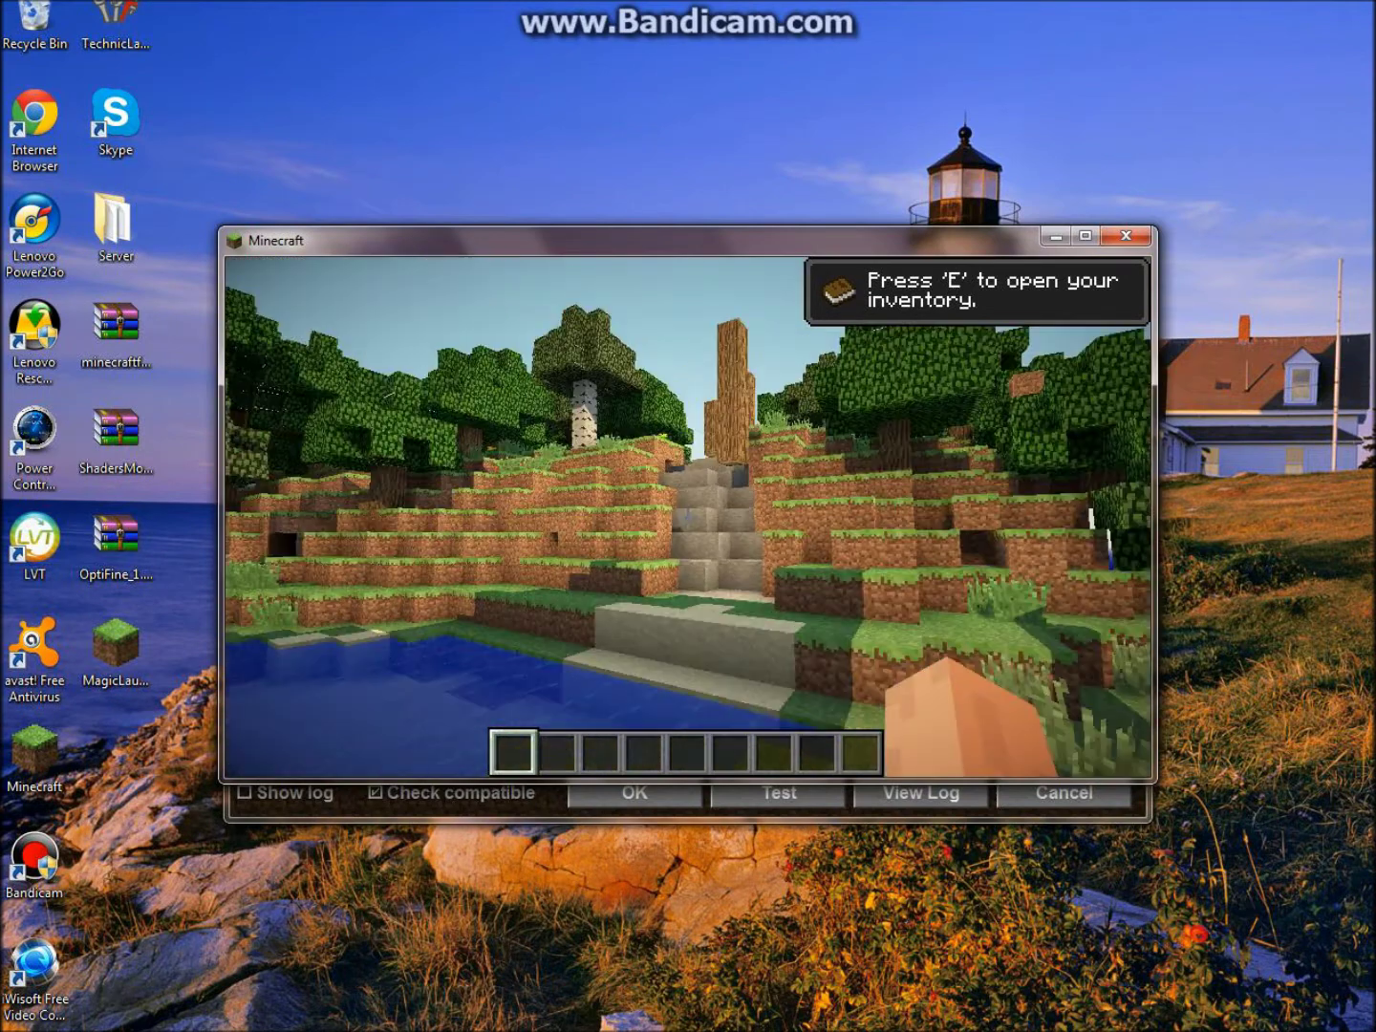
# Pause the game, enlarge Minecraft to fill the whole screen and resume walking along the water.
pyautogui.press('Escape')
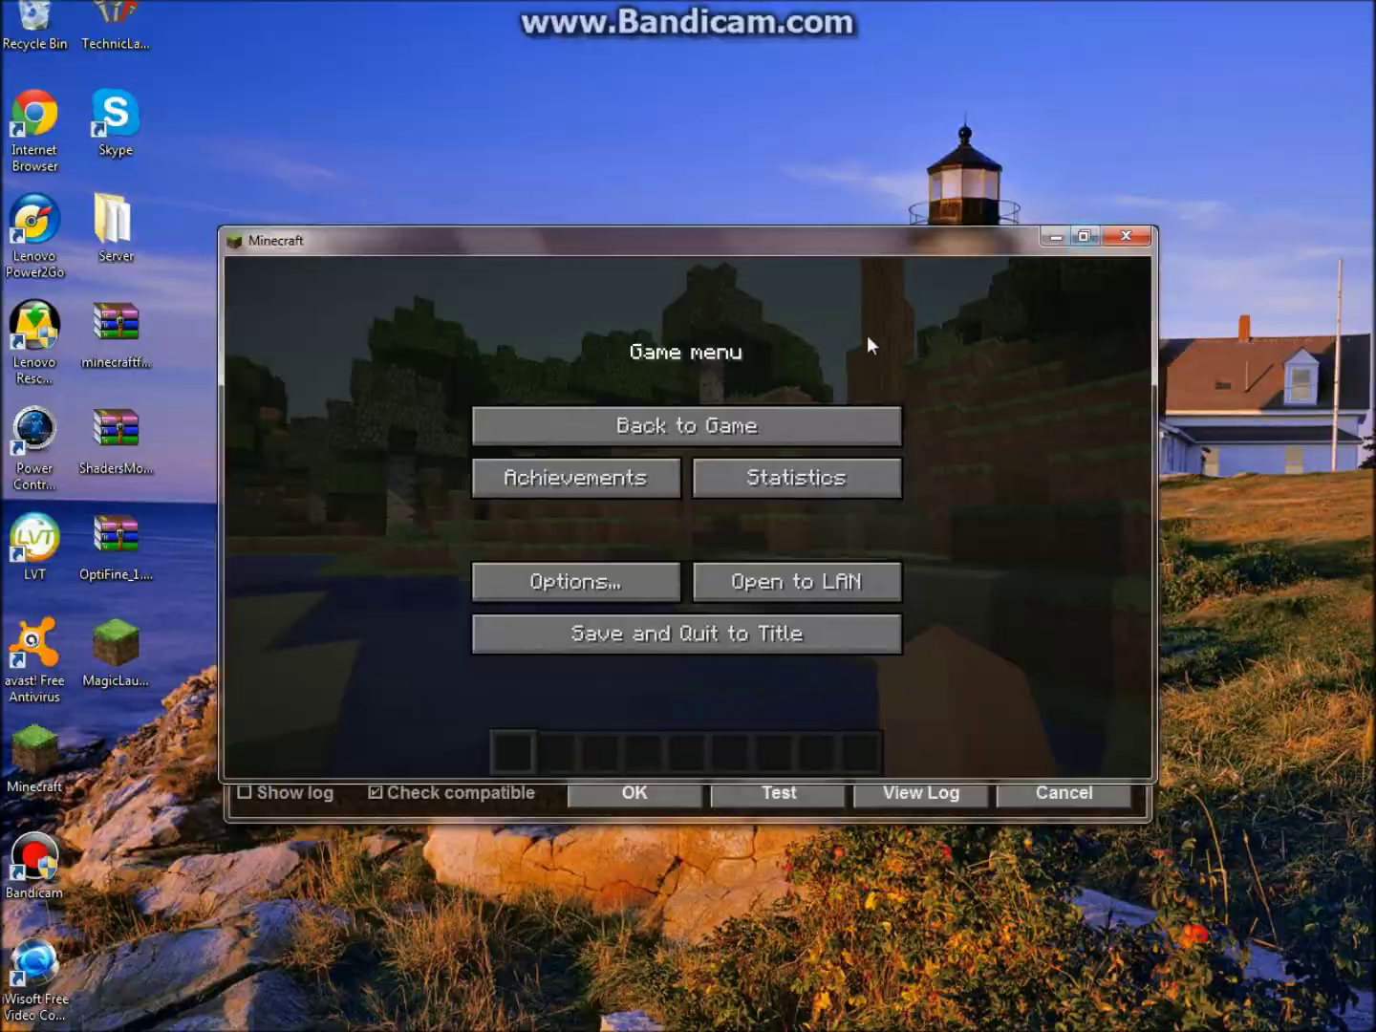
pyautogui.press('F11')
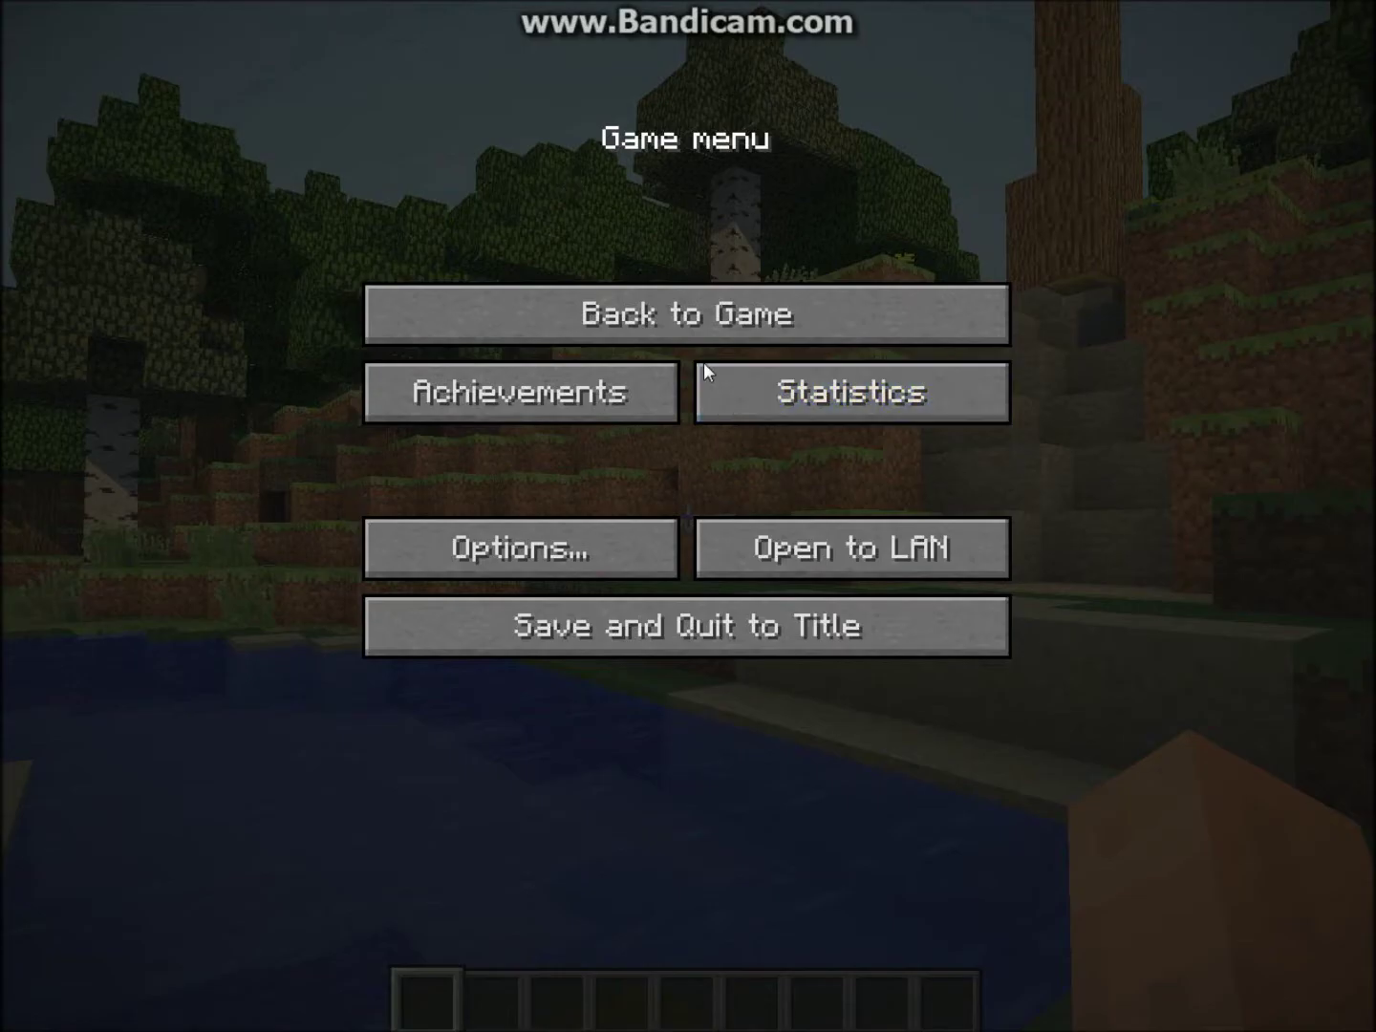
pyautogui.click(690, 314)
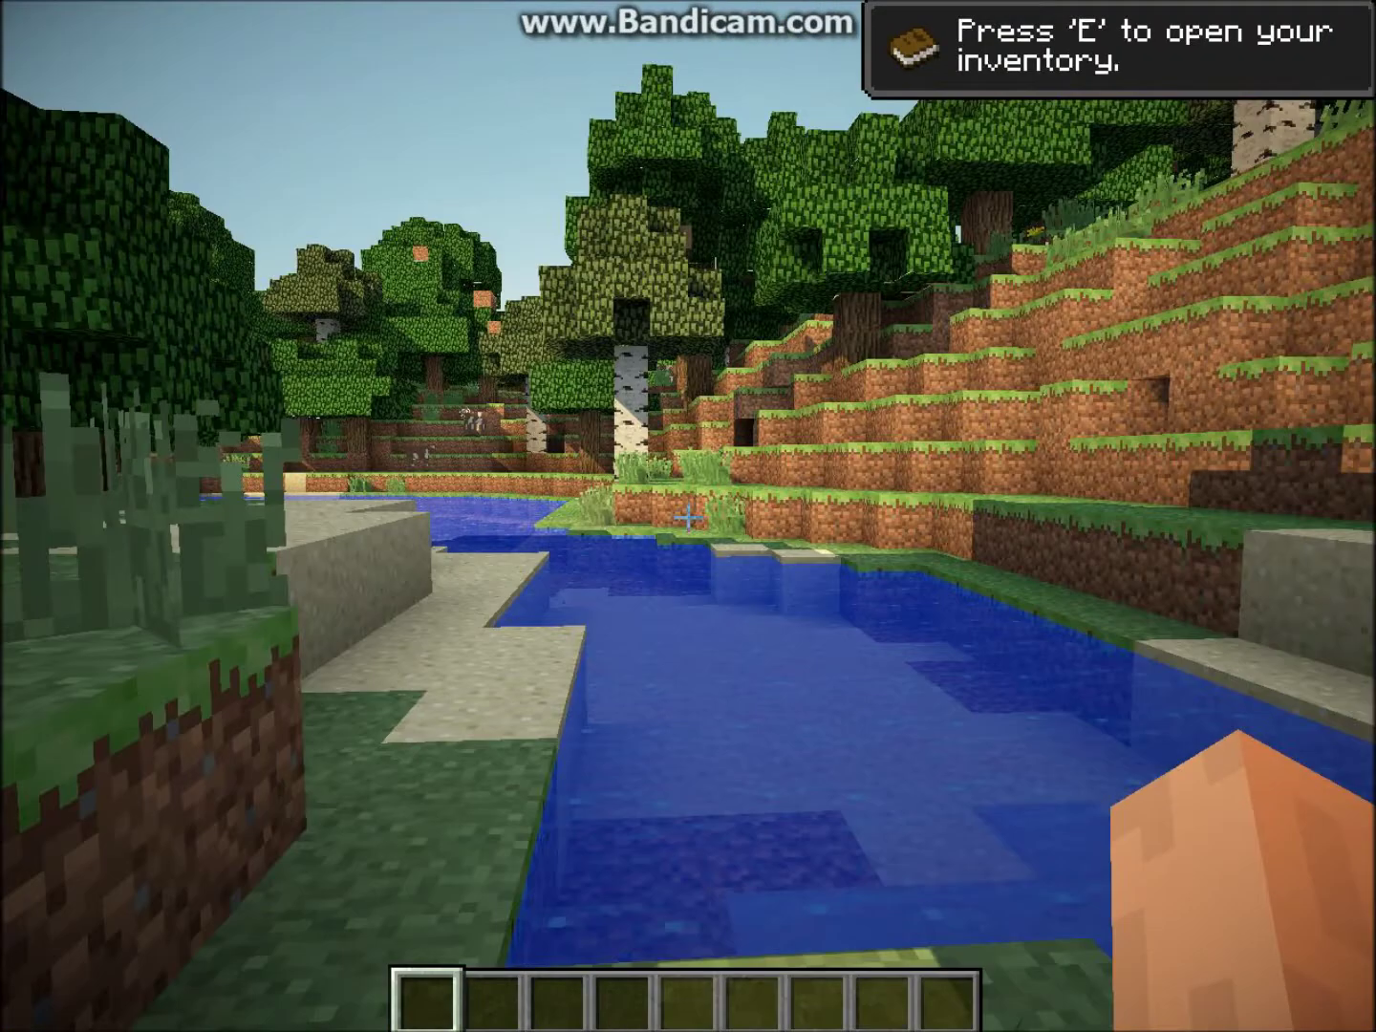
pyautogui.press('w')
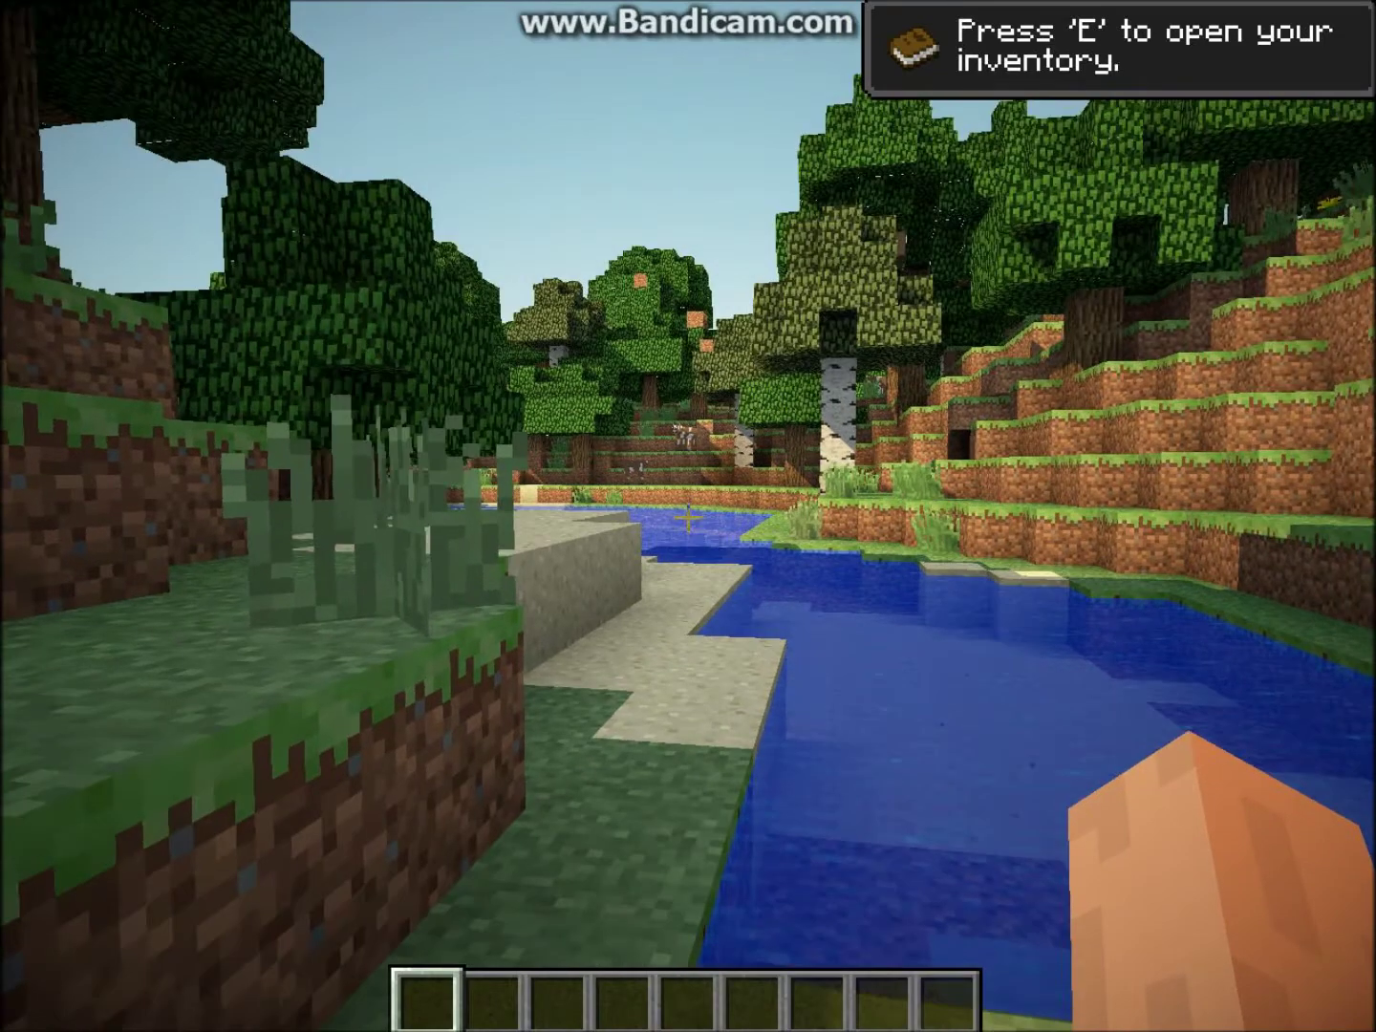